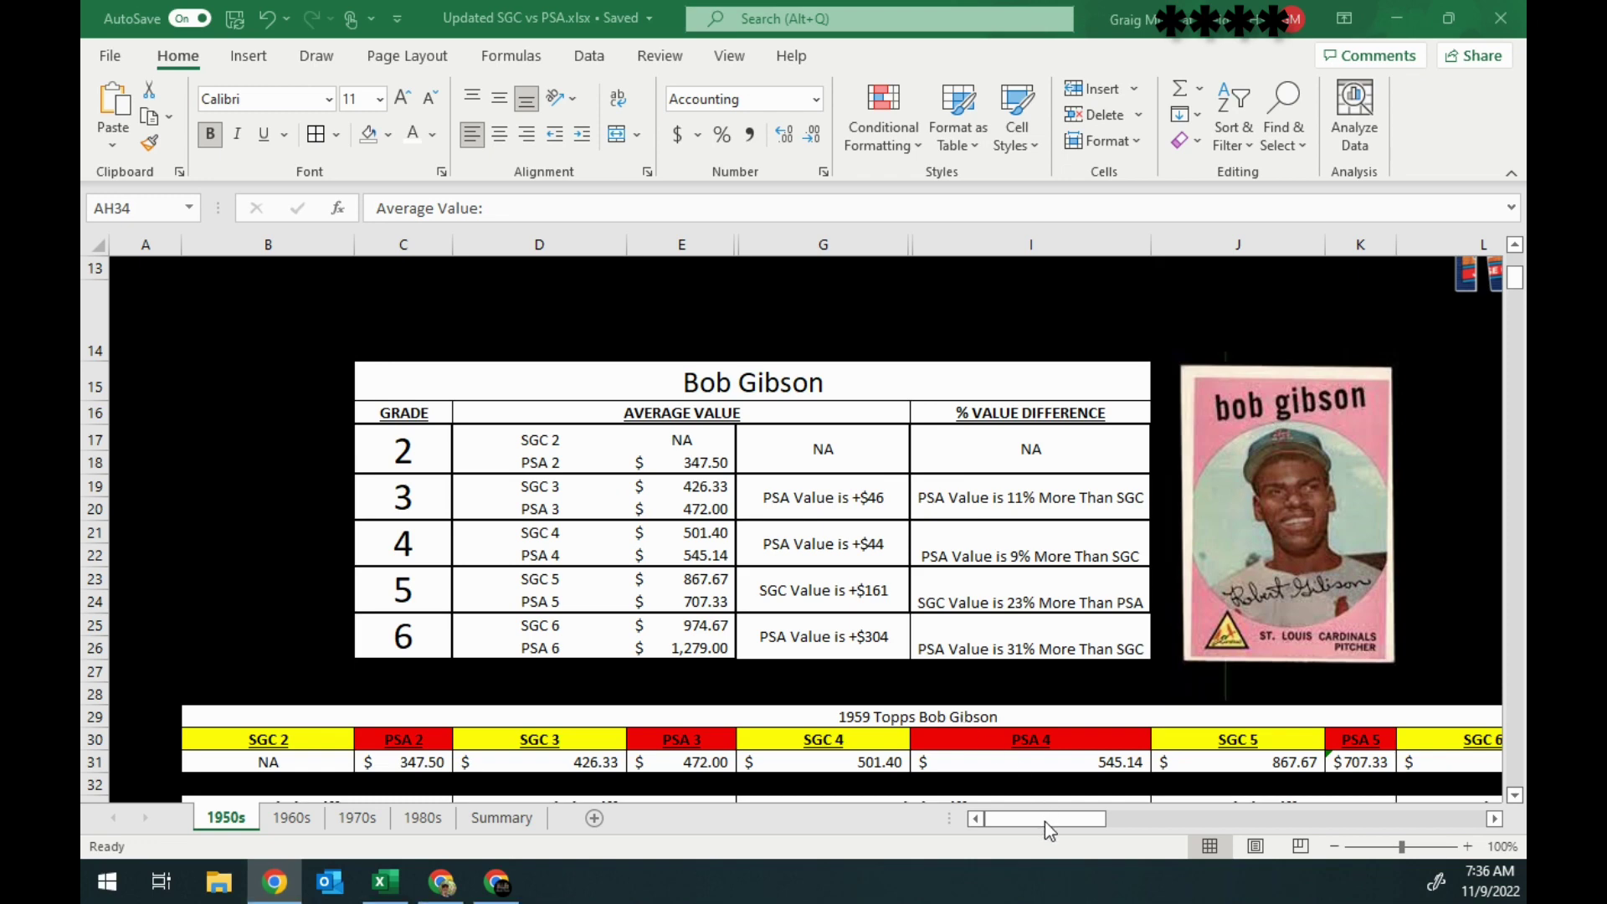
- Survey the Bob Gibson, 1954 Ernie Banks and 1955 Sandy Koufax comparison tables on the 1950s sheet, returning to Bob Gibson
left_click(1500, 821)
left_click_drag(1495, 819, 1495, 819)
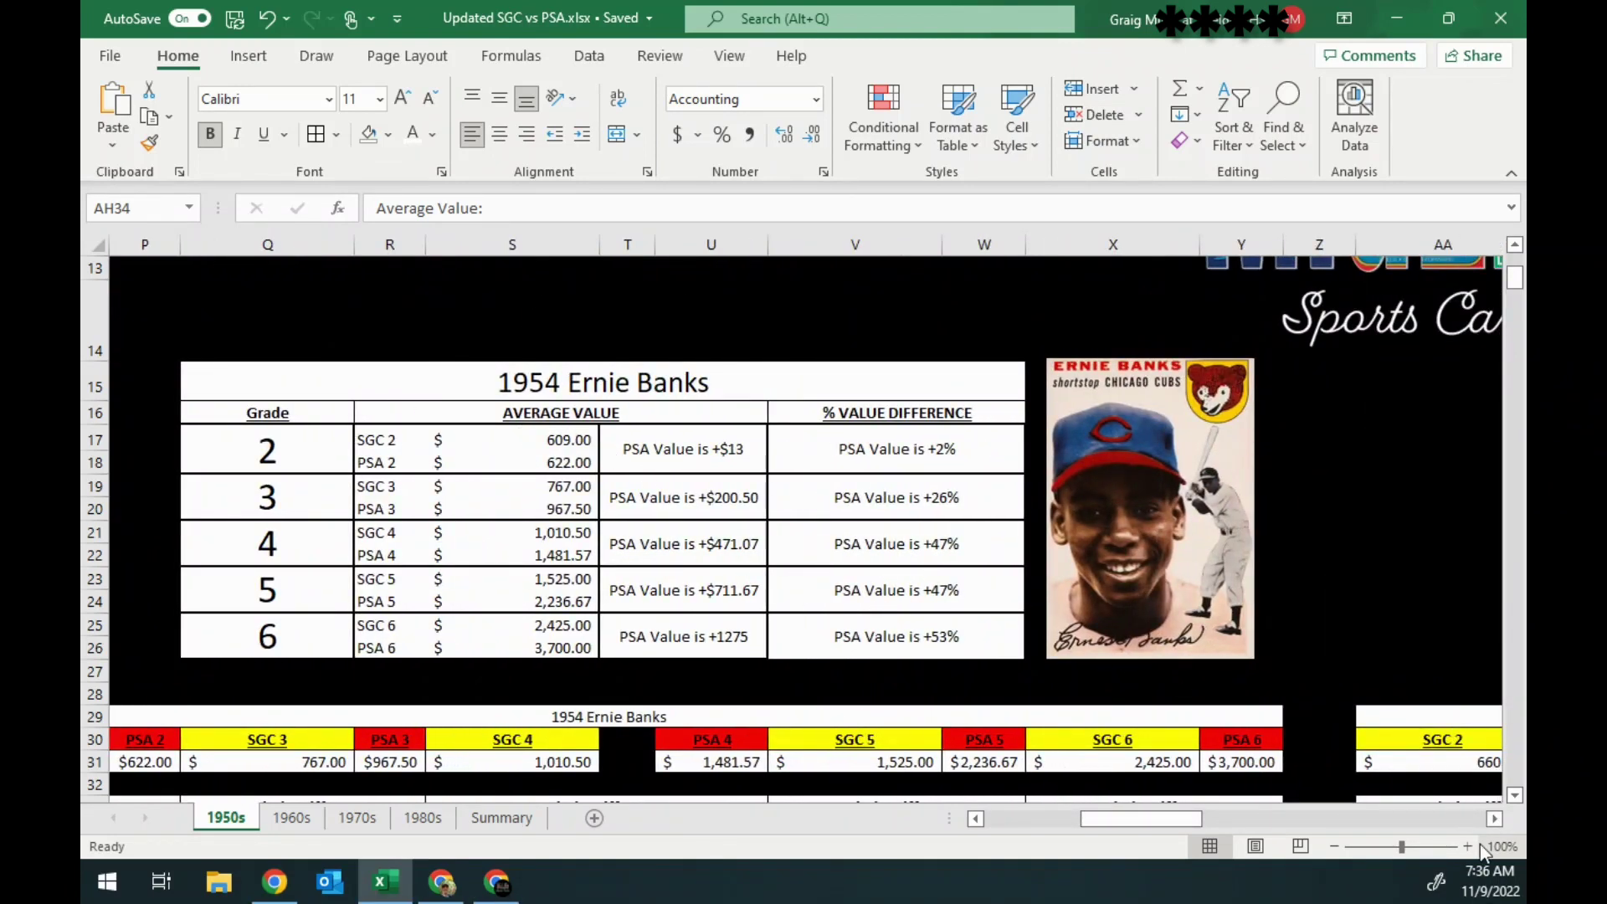
left_click(1495, 819)
left_click_drag(1495, 819, 1496, 818)
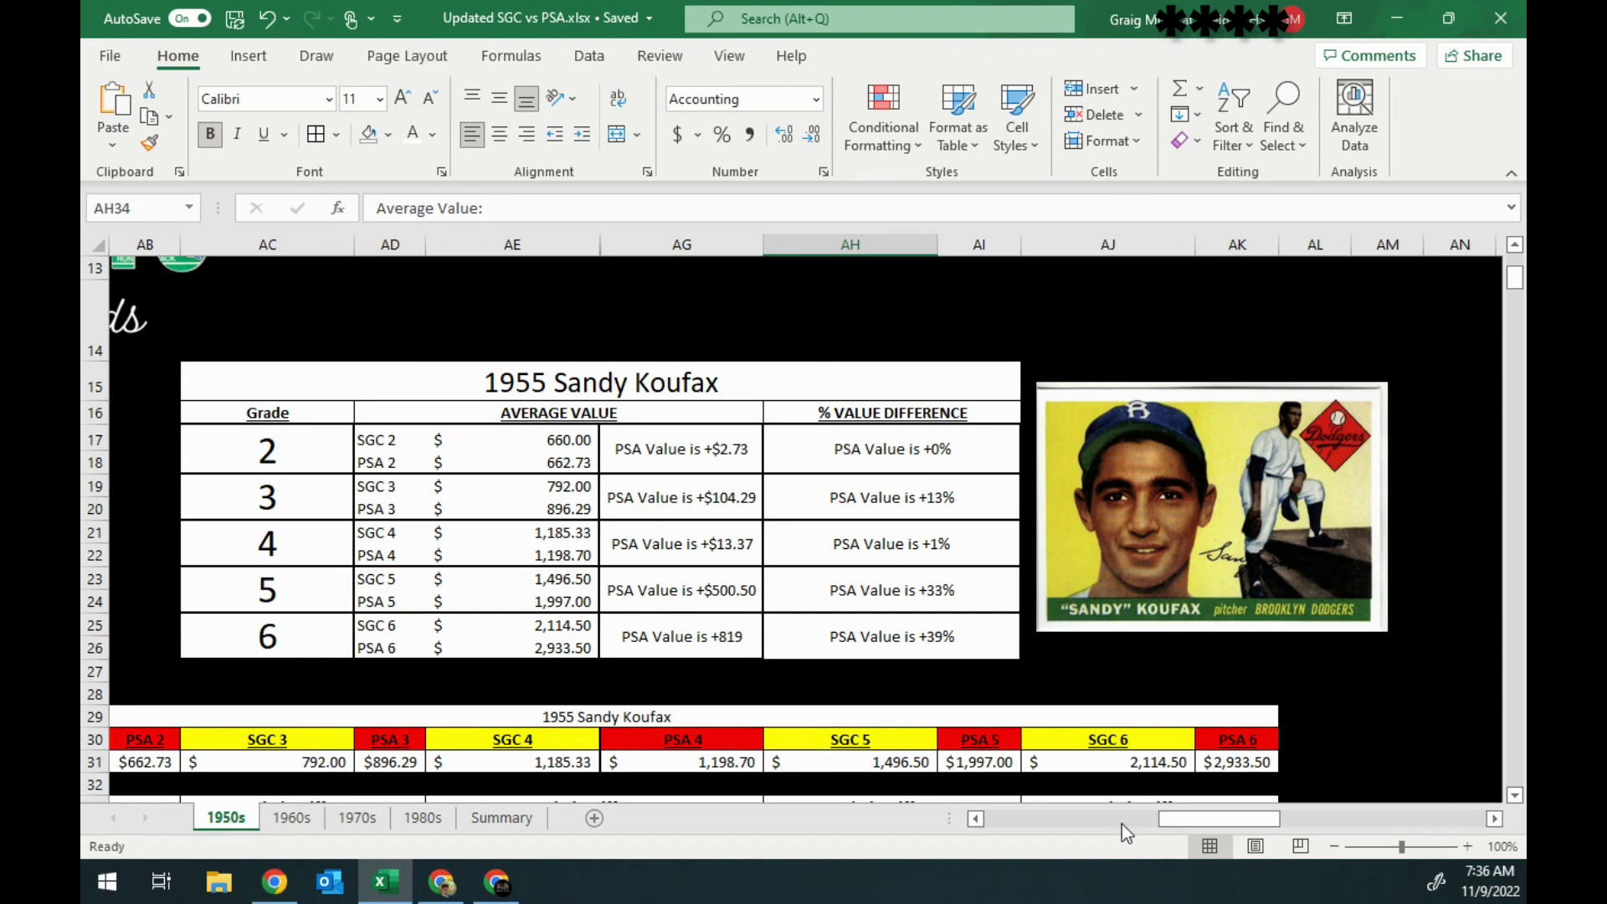
left_click(976, 820)
left_click_drag(976, 820, 976, 820)
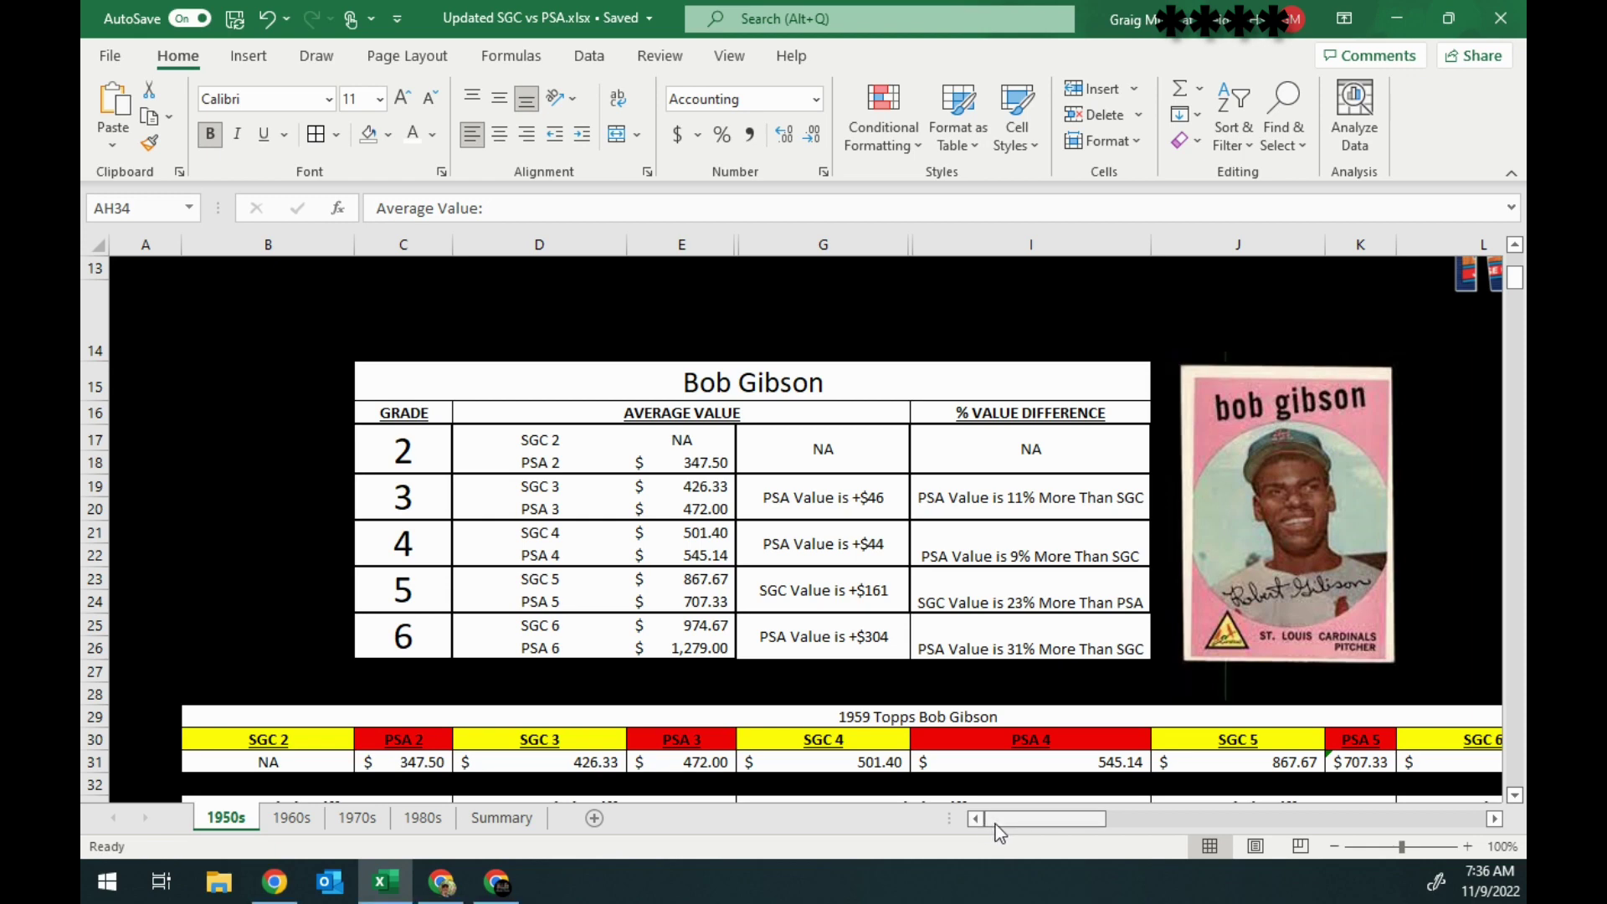
- Examine the 1959 Topps Bob Gibson grade differences and individual SGC and PSA sales, ending at the summary table
scroll(996, 823, "down", 4)
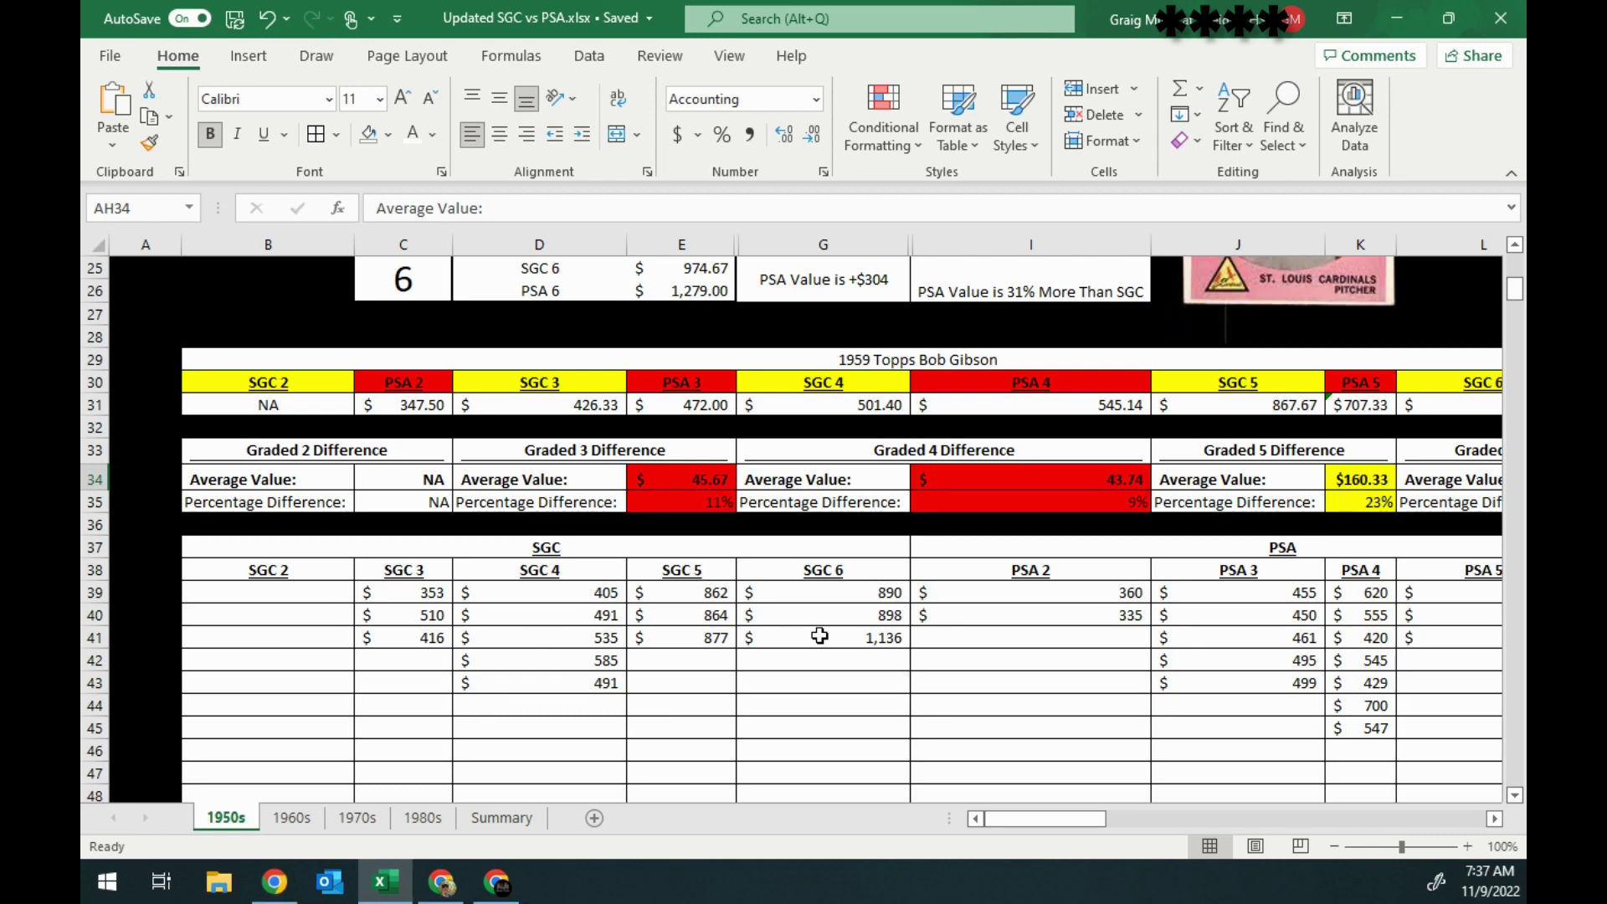
left_click_drag(1044, 819, 1060, 822)
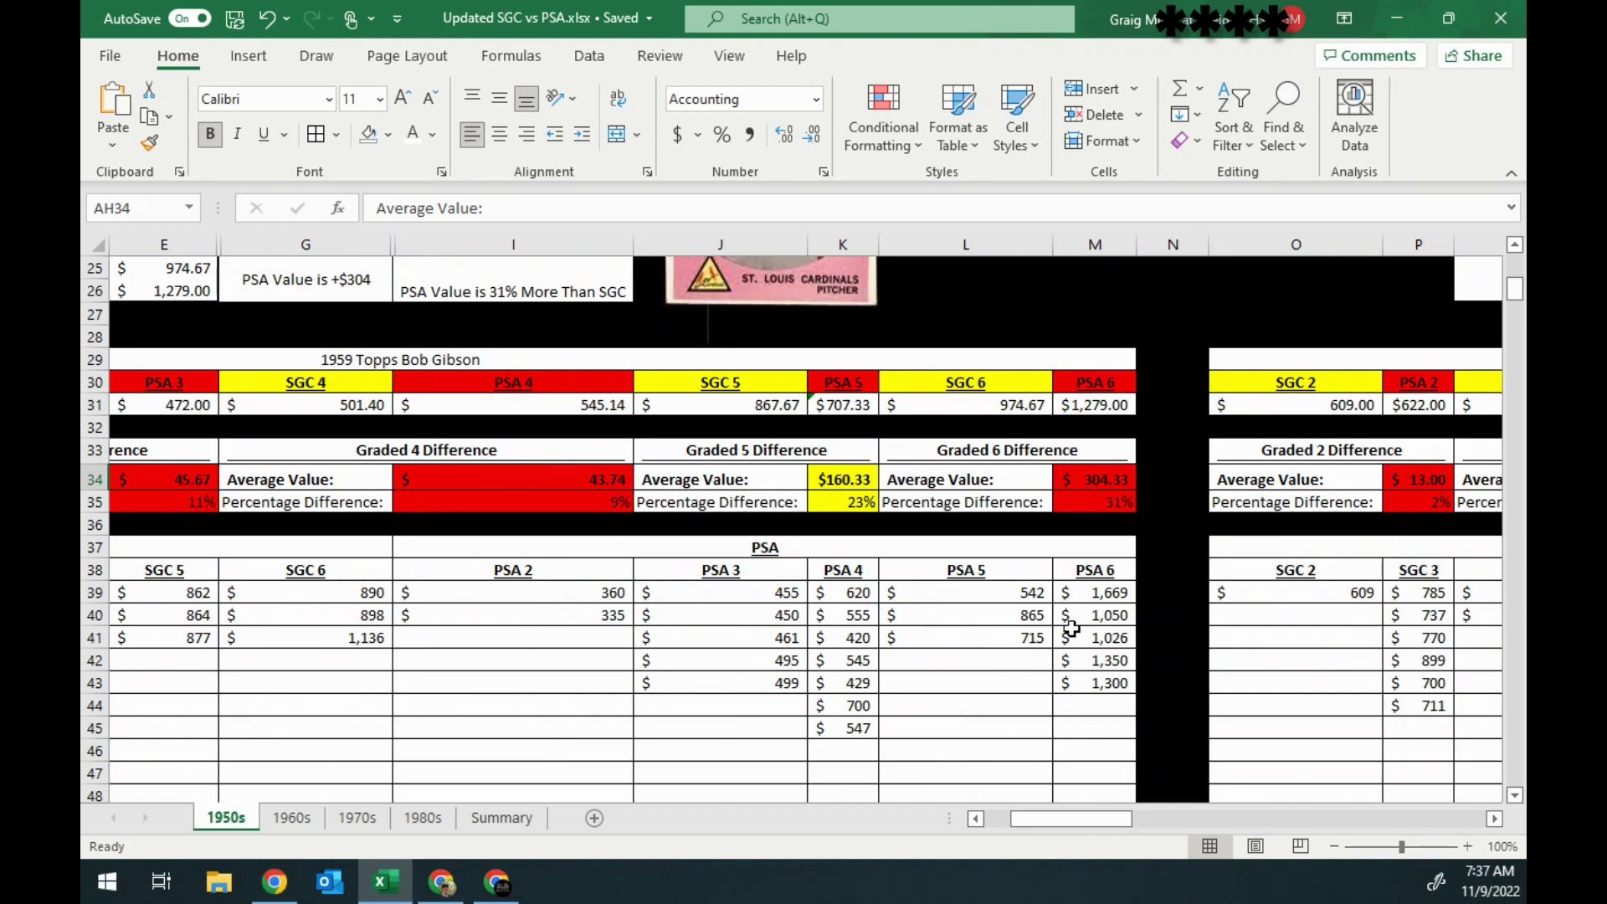
scroll(1071, 628, "down", 1)
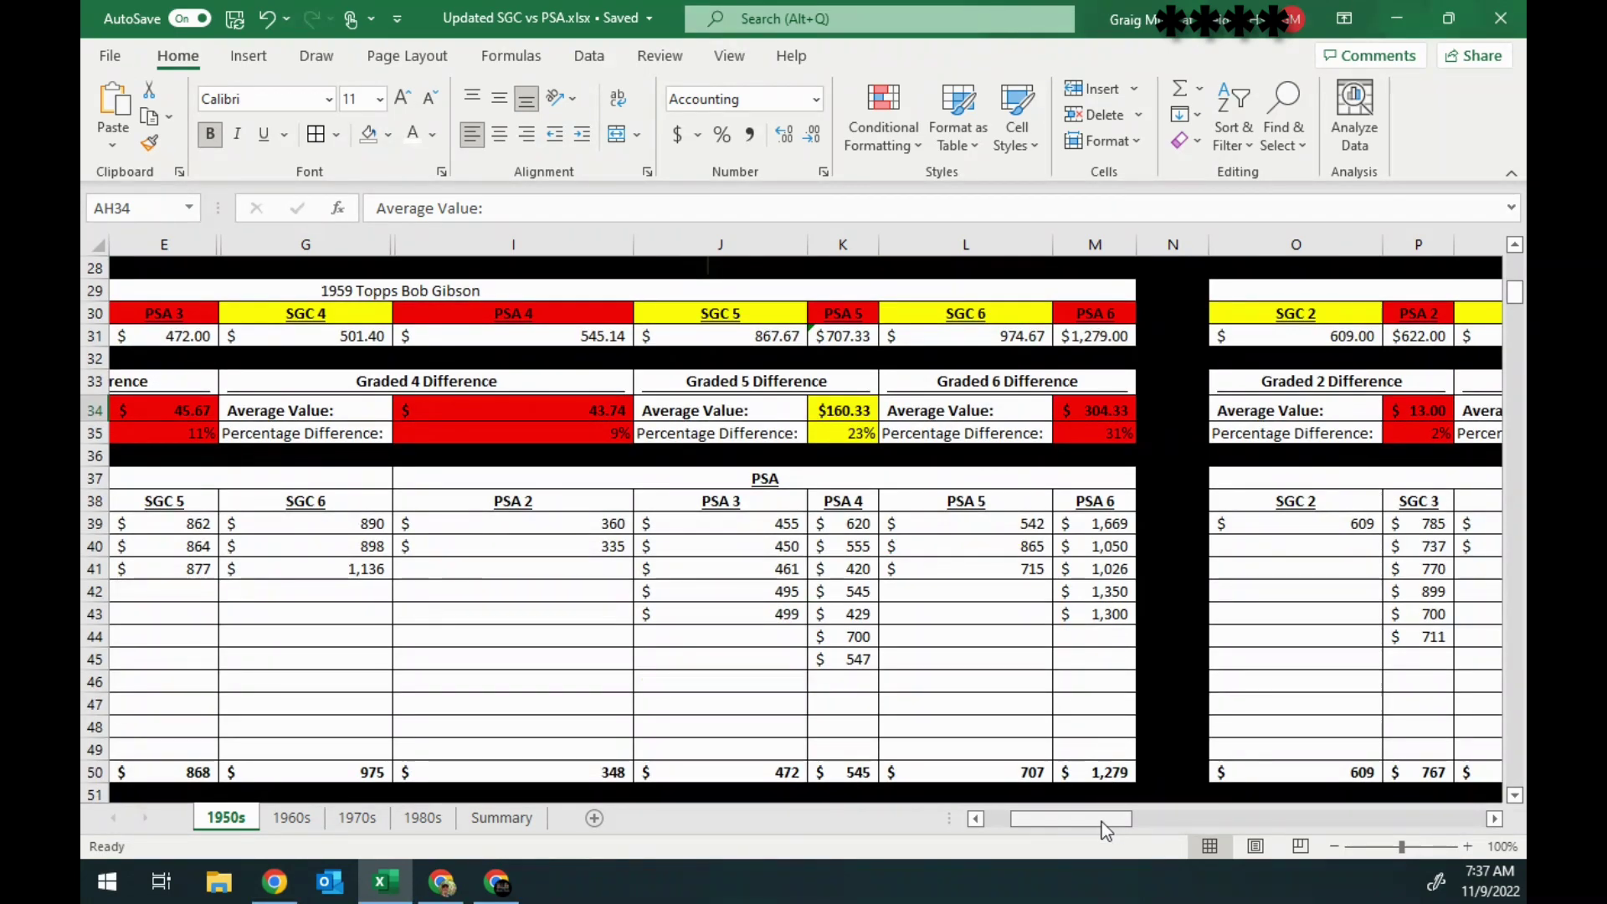
left_click_drag(1102, 822, 1071, 822)
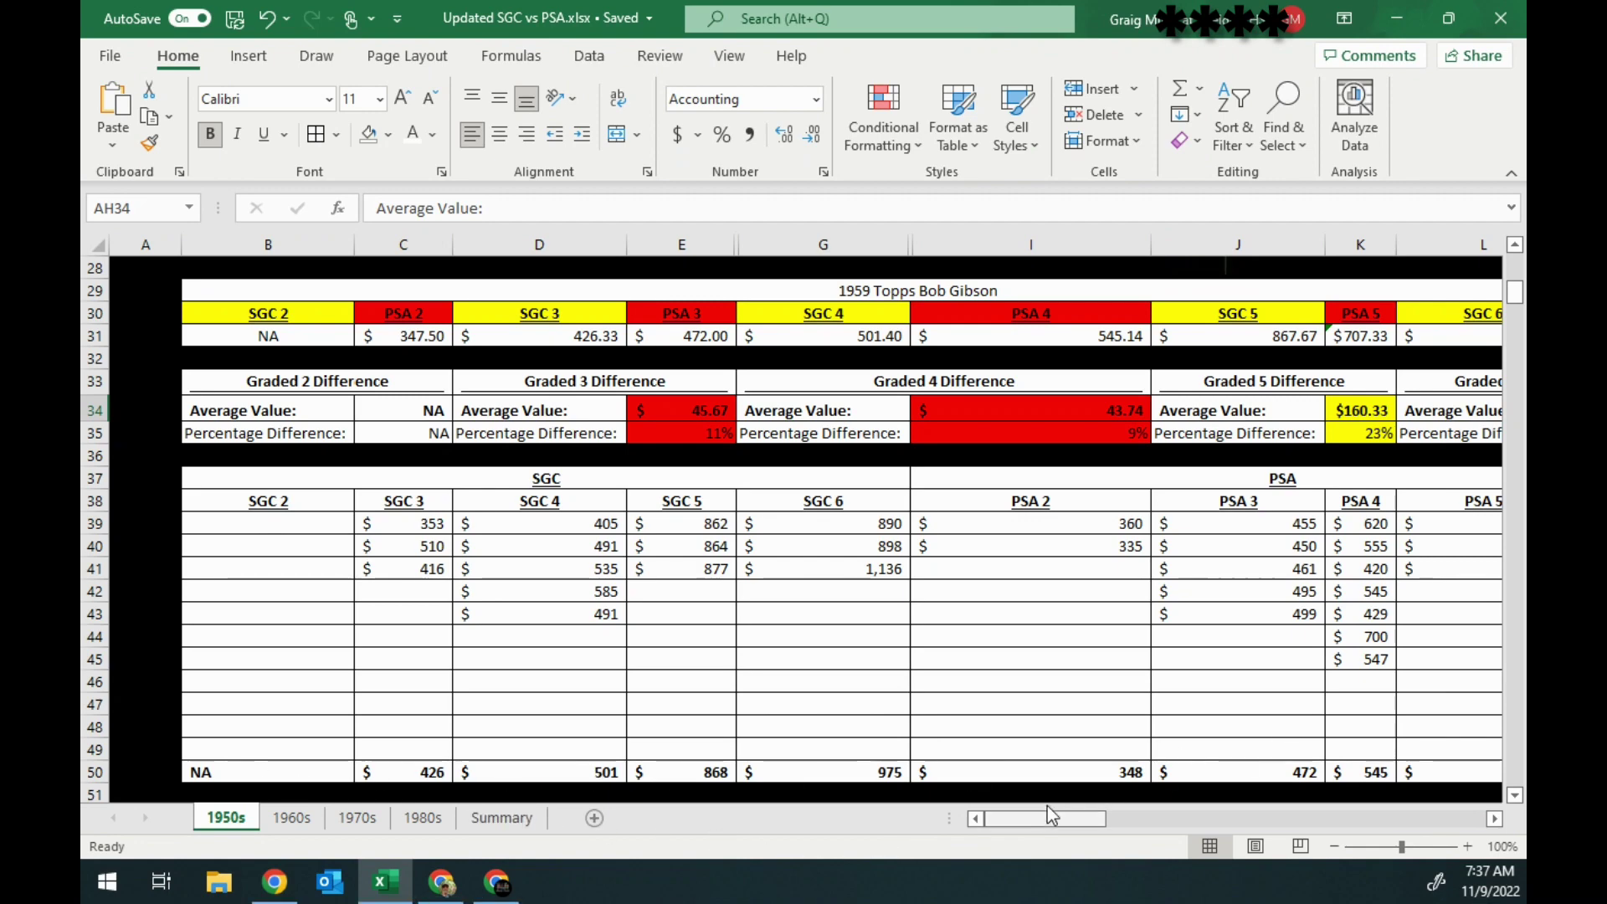
scroll(1105, 642, "up", 5)
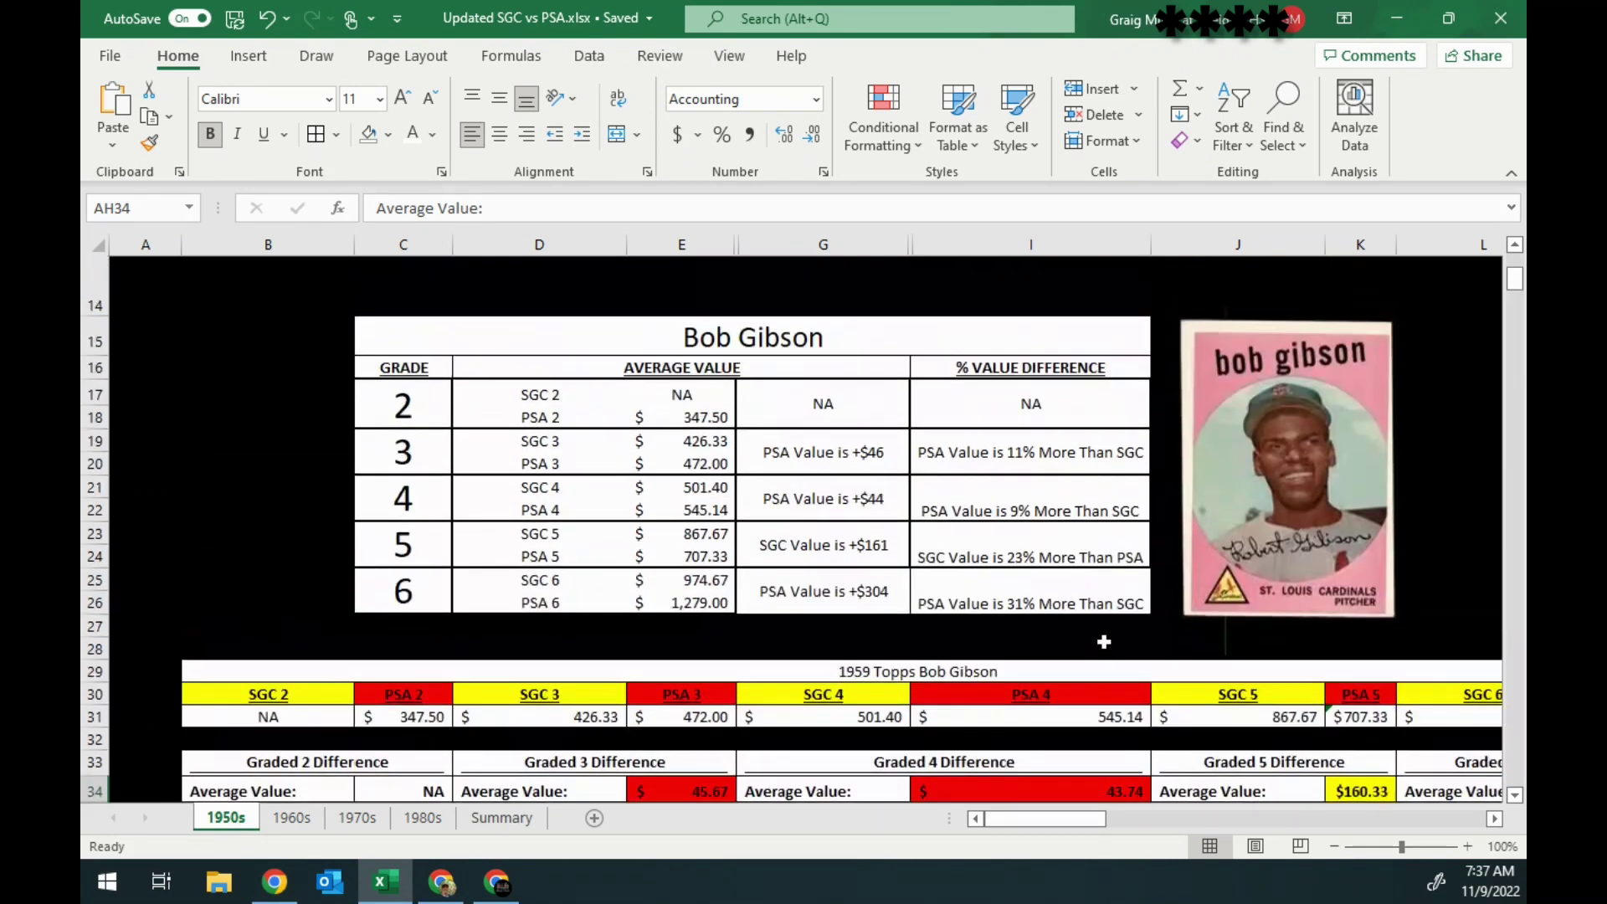
scroll(1105, 648, "down", 2)
scroll(1094, 645, "up", 1)
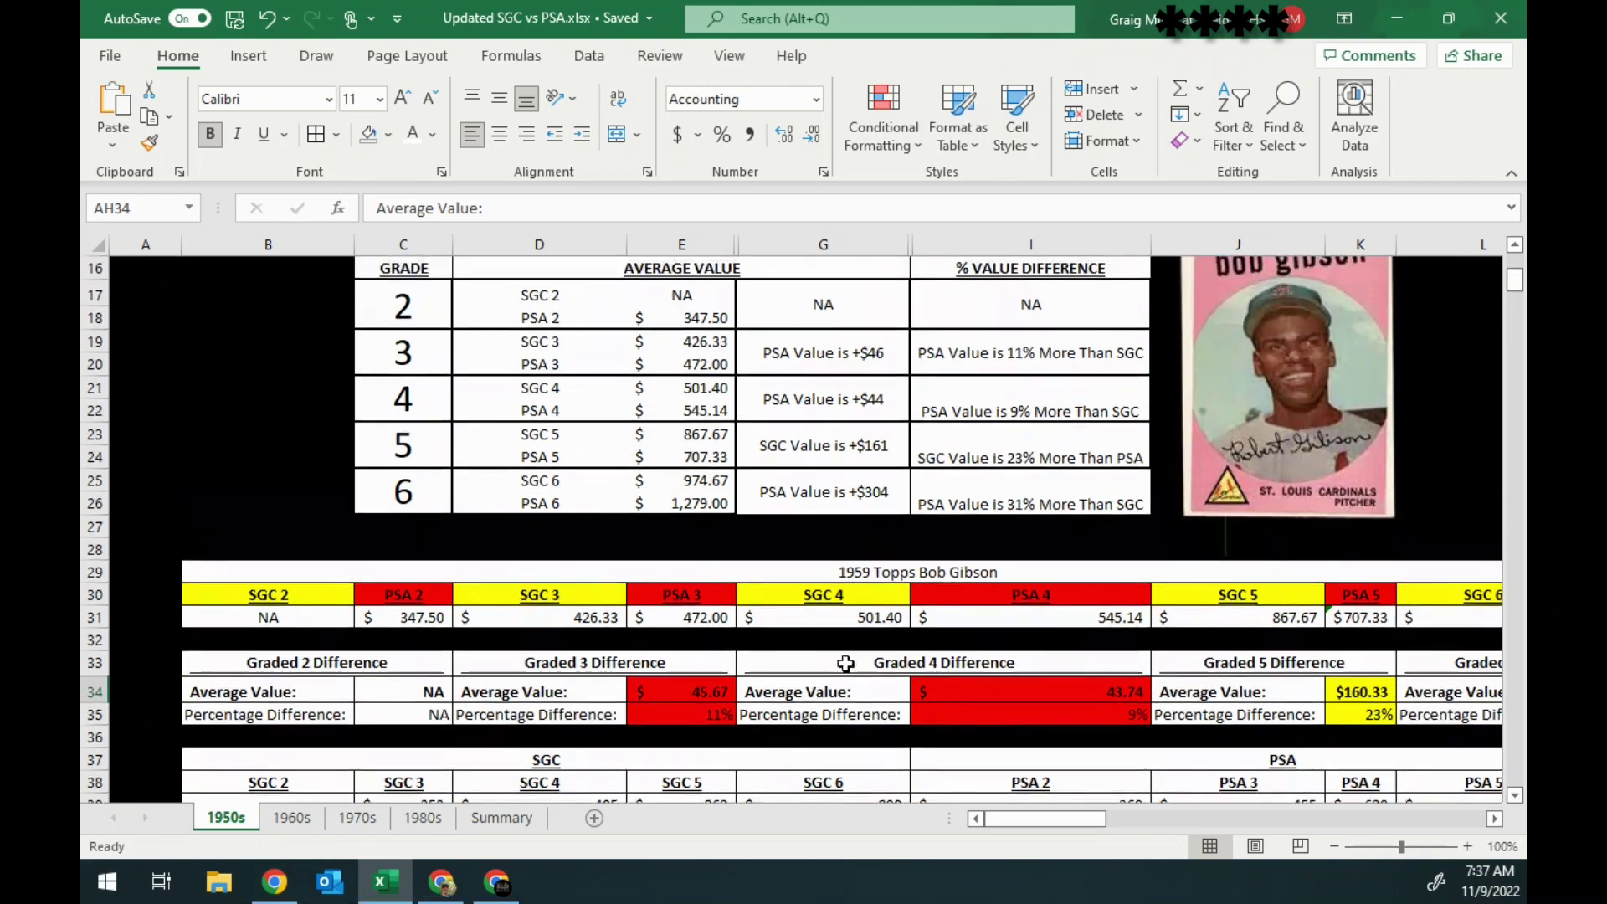
scroll(683, 710, "up", 1)
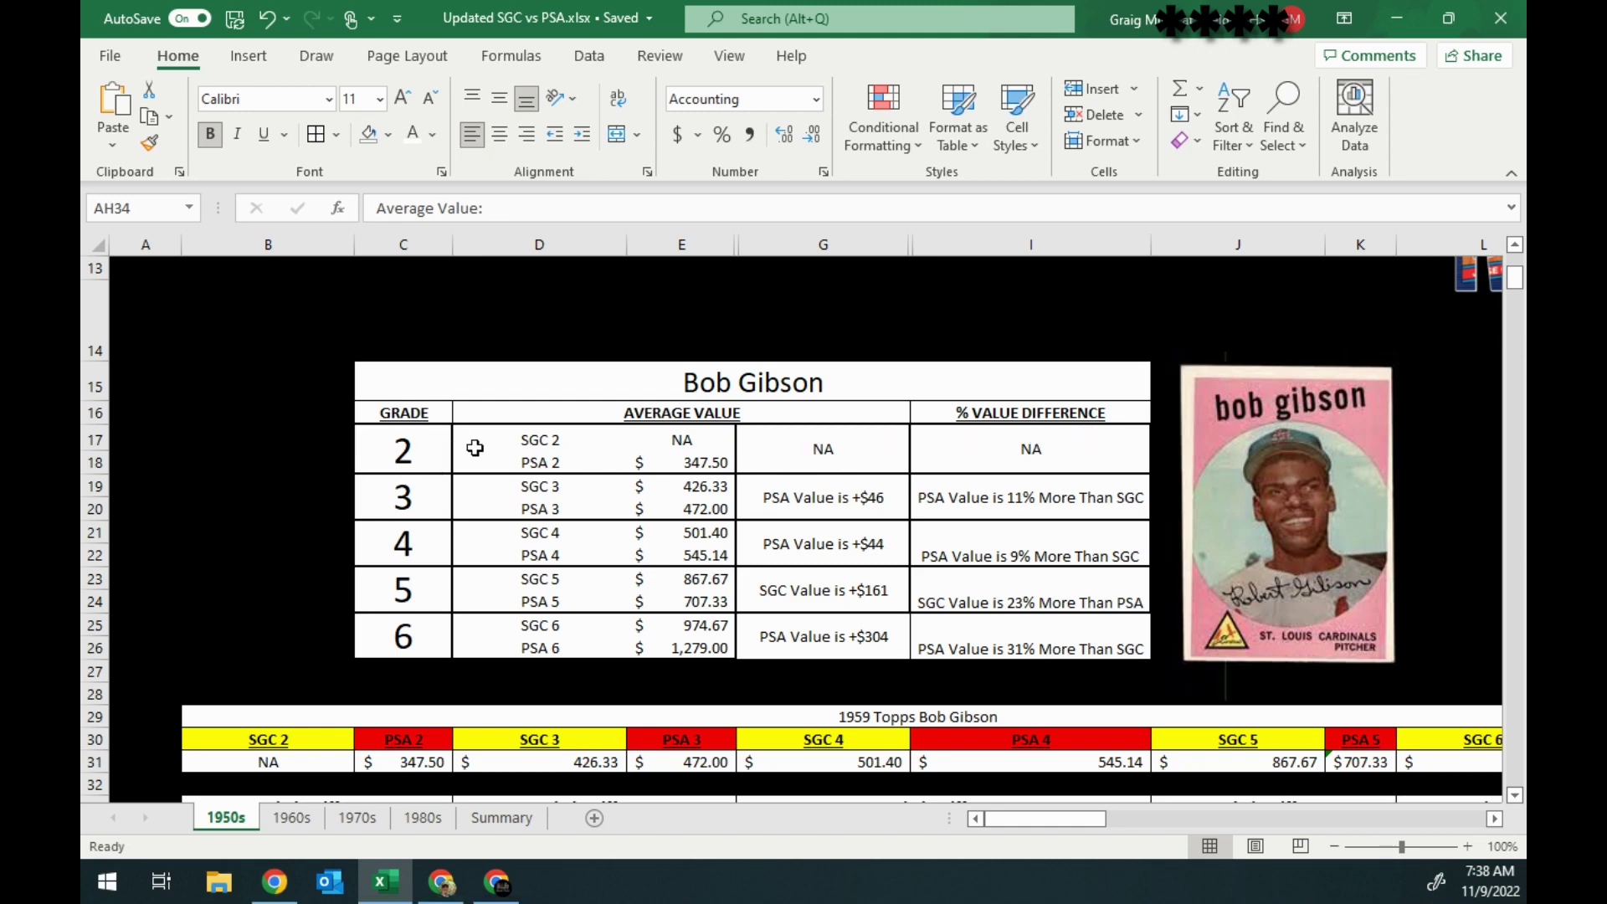
- Review the 1954 Ernie Banks value comparison along with its grade differences and underlying SGC and PSA sales
left_click_drag(1038, 825, 1130, 830)
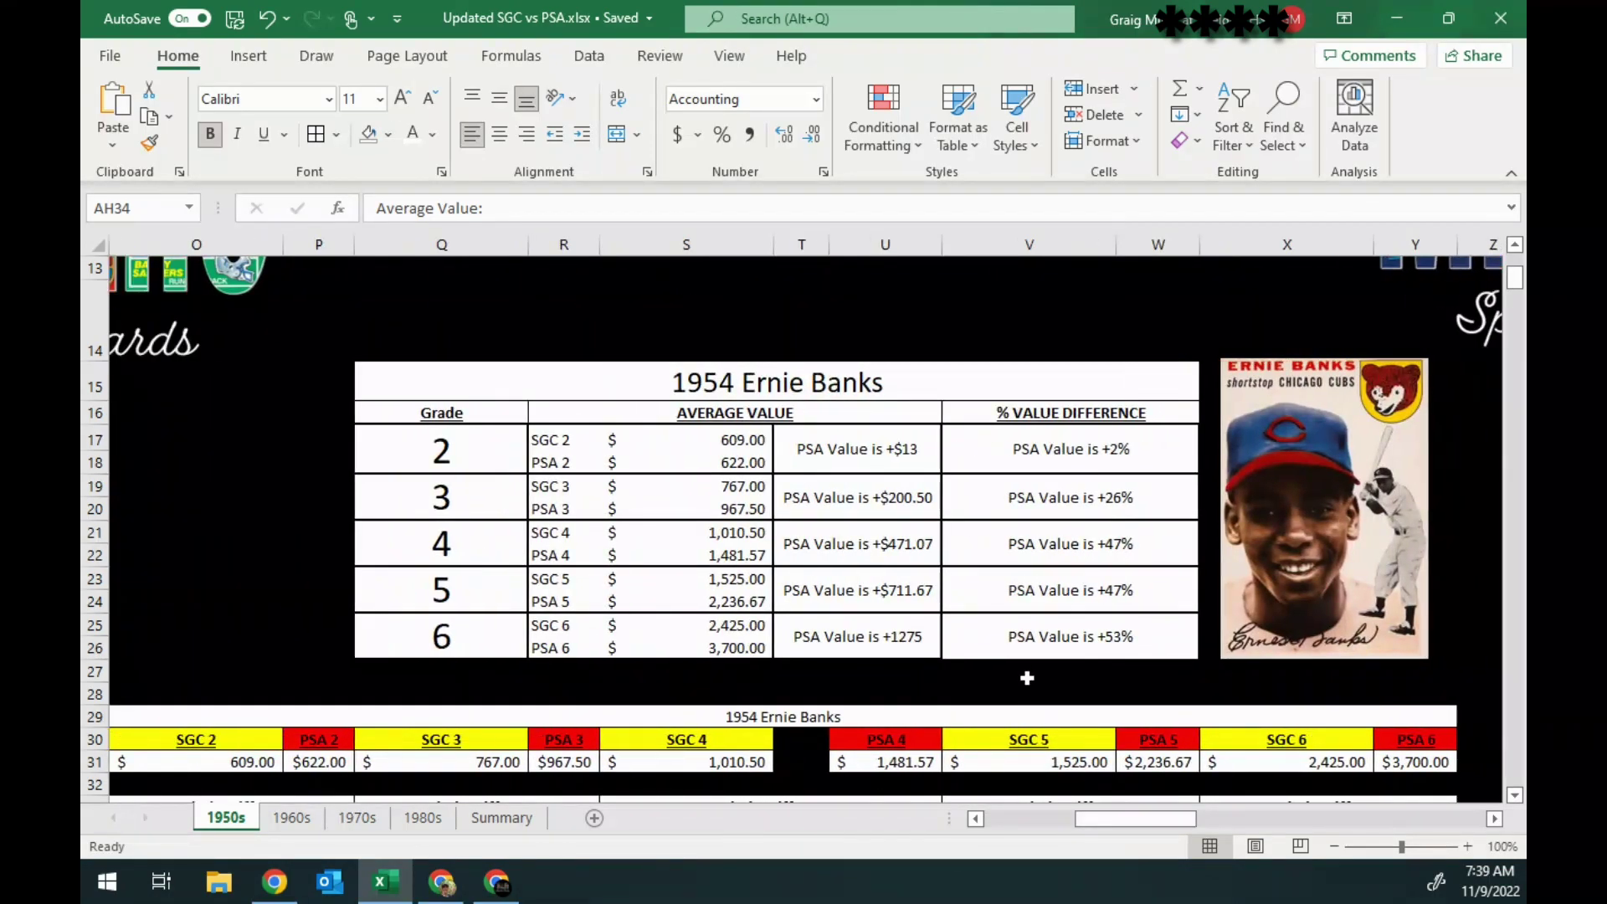
scroll(1026, 674, "down", 4)
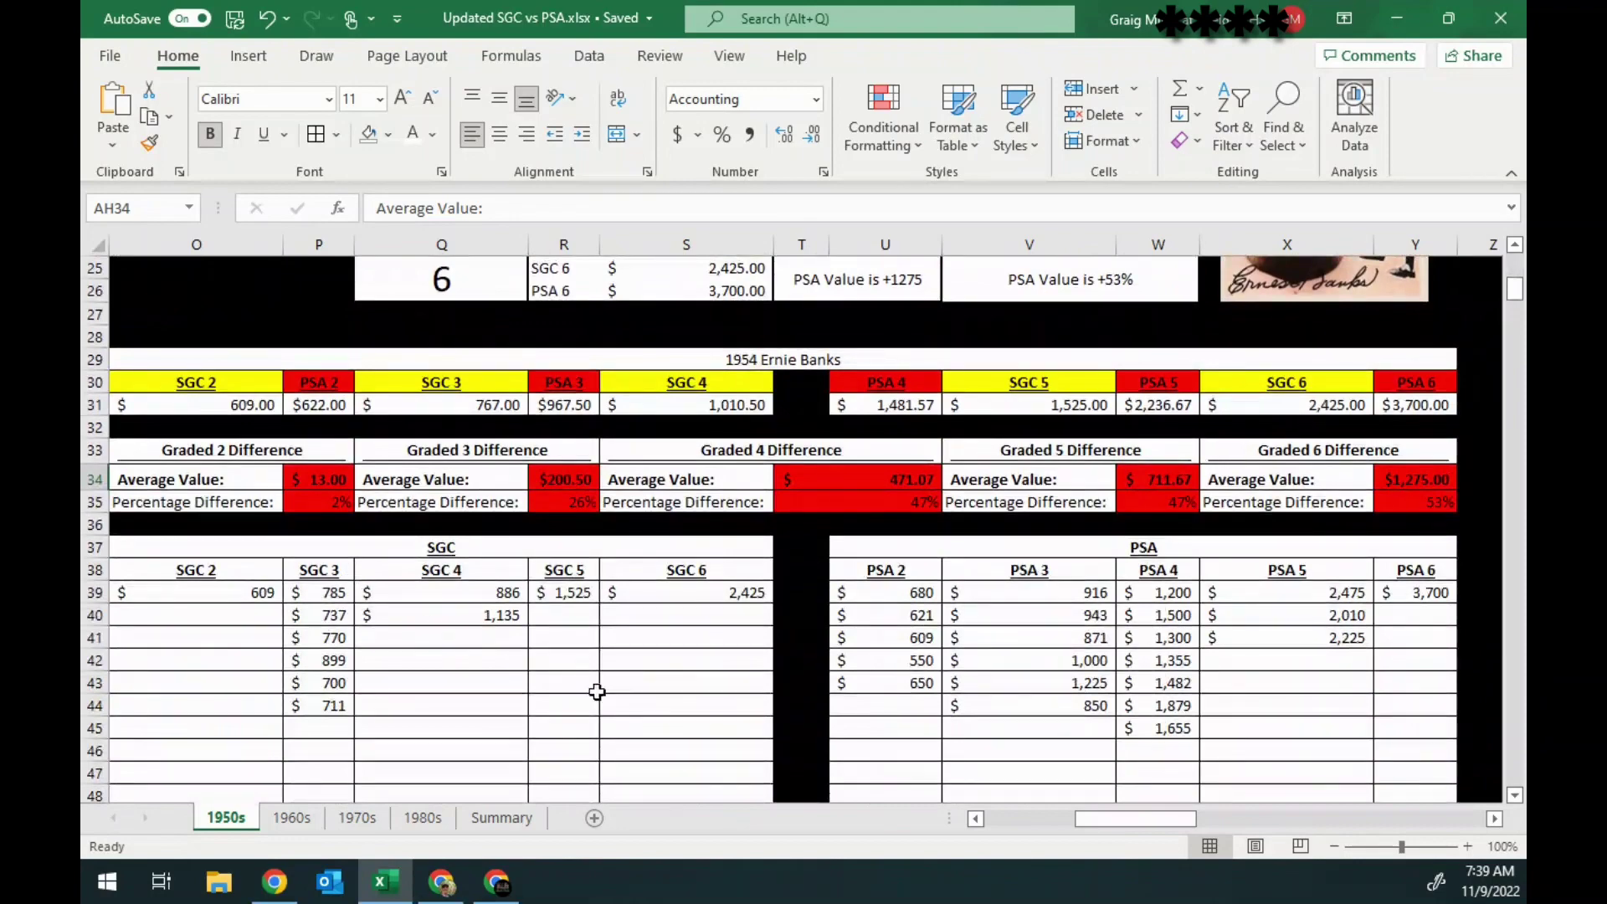
scroll(1293, 620, "down", 2)
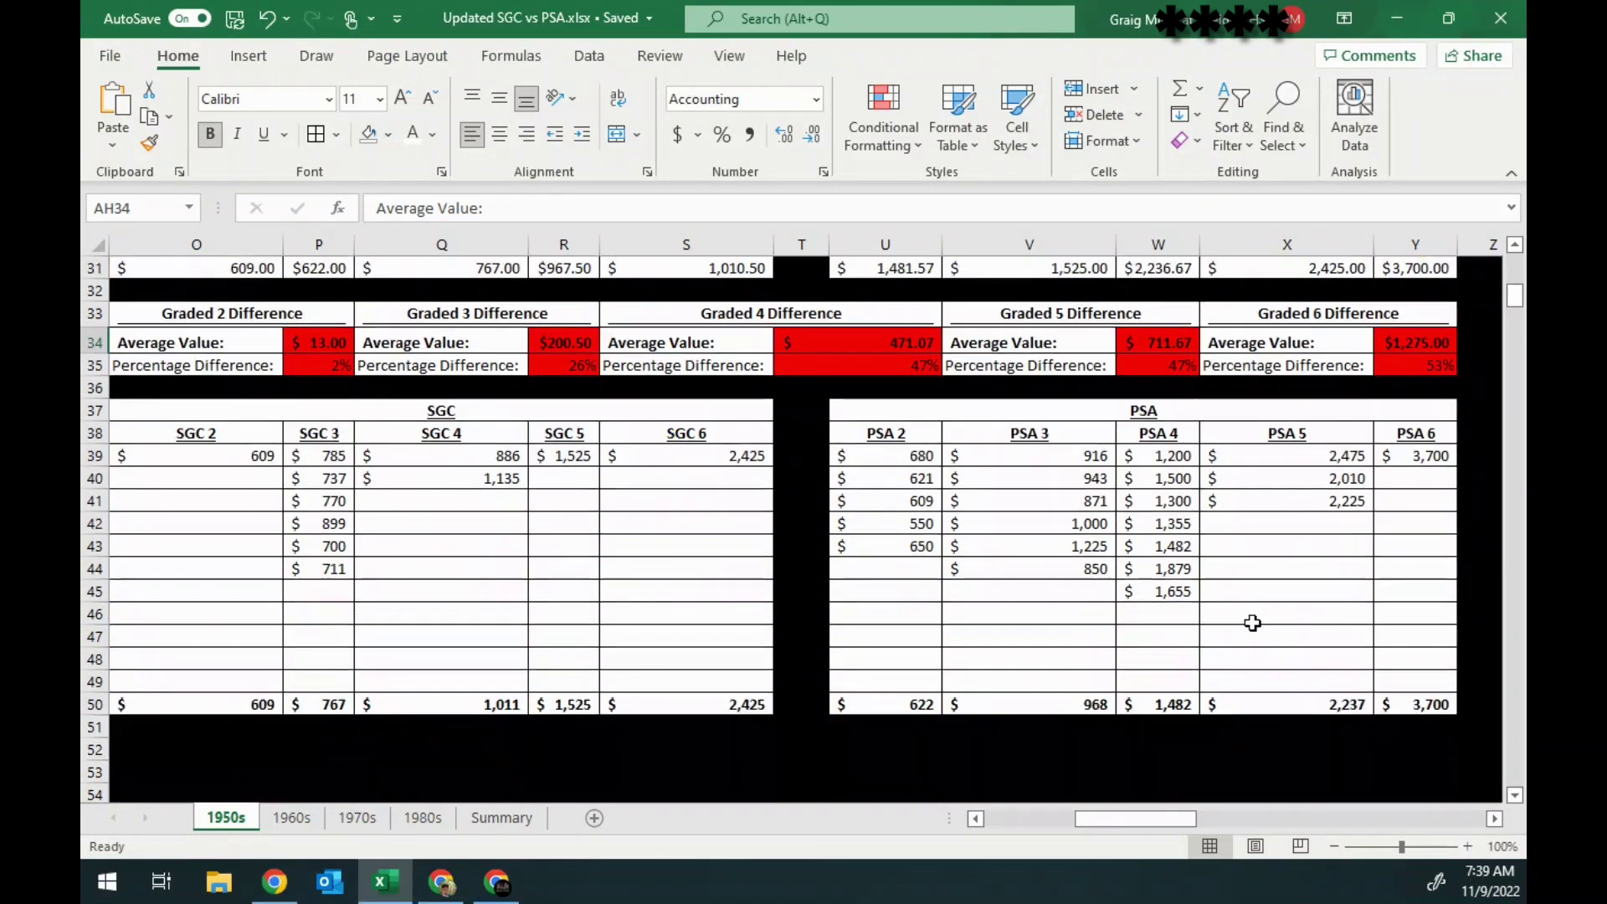
scroll(1256, 623, "up", 3)
scroll(1252, 623, "up", 3)
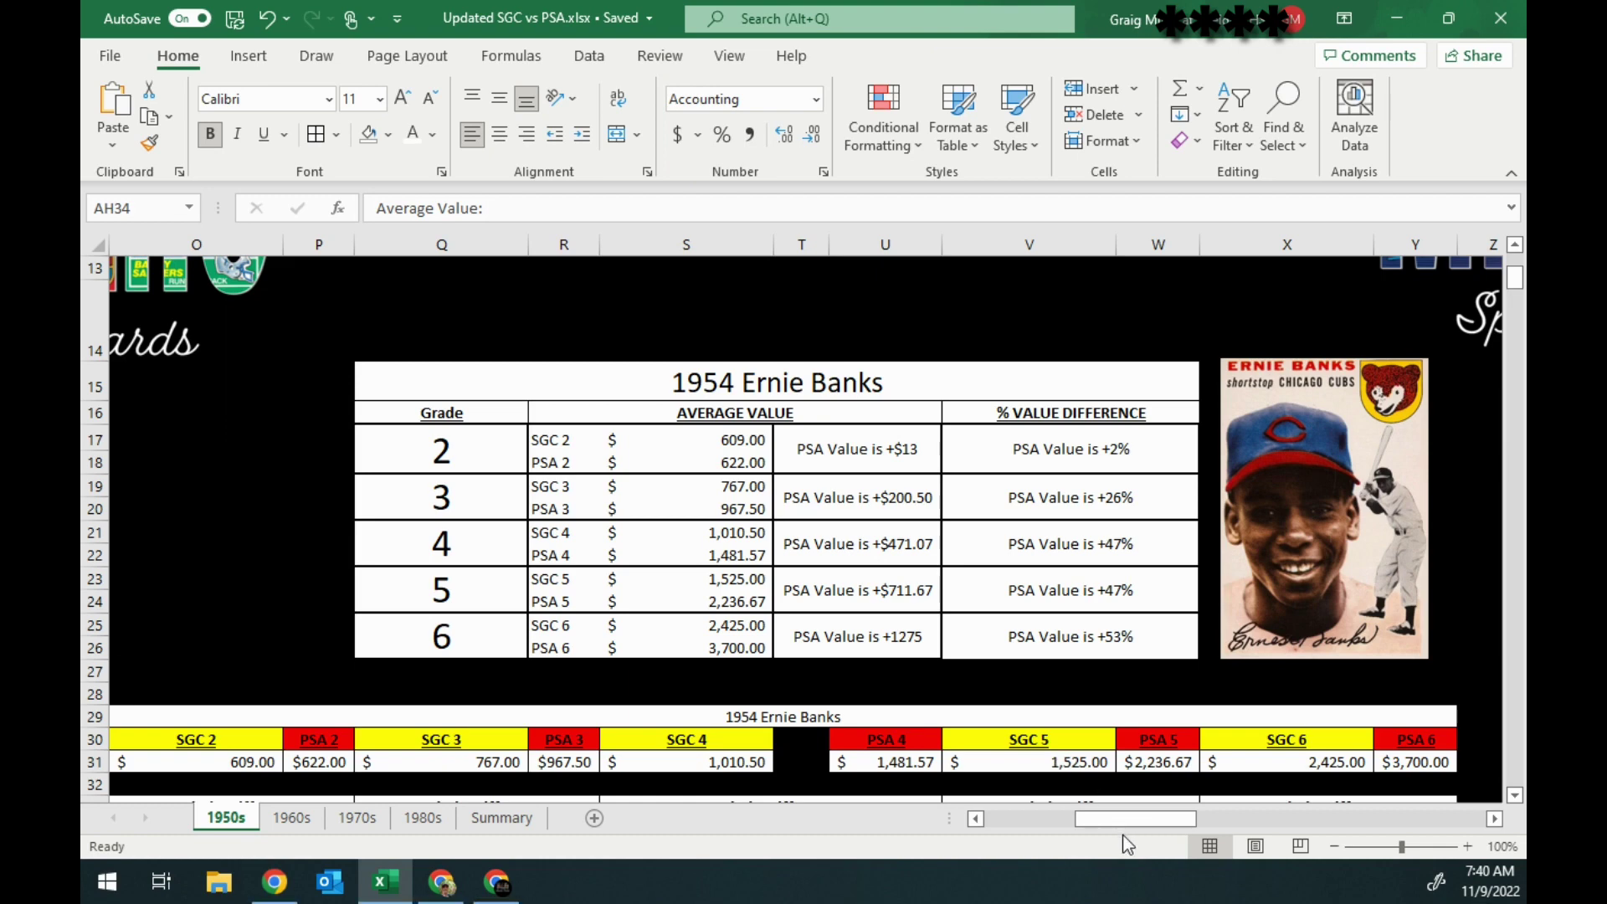
- Compare the Bob Gibson summary table with the 1954 Ernie Banks summary table
left_click_drag(1123, 820, 1035, 823)
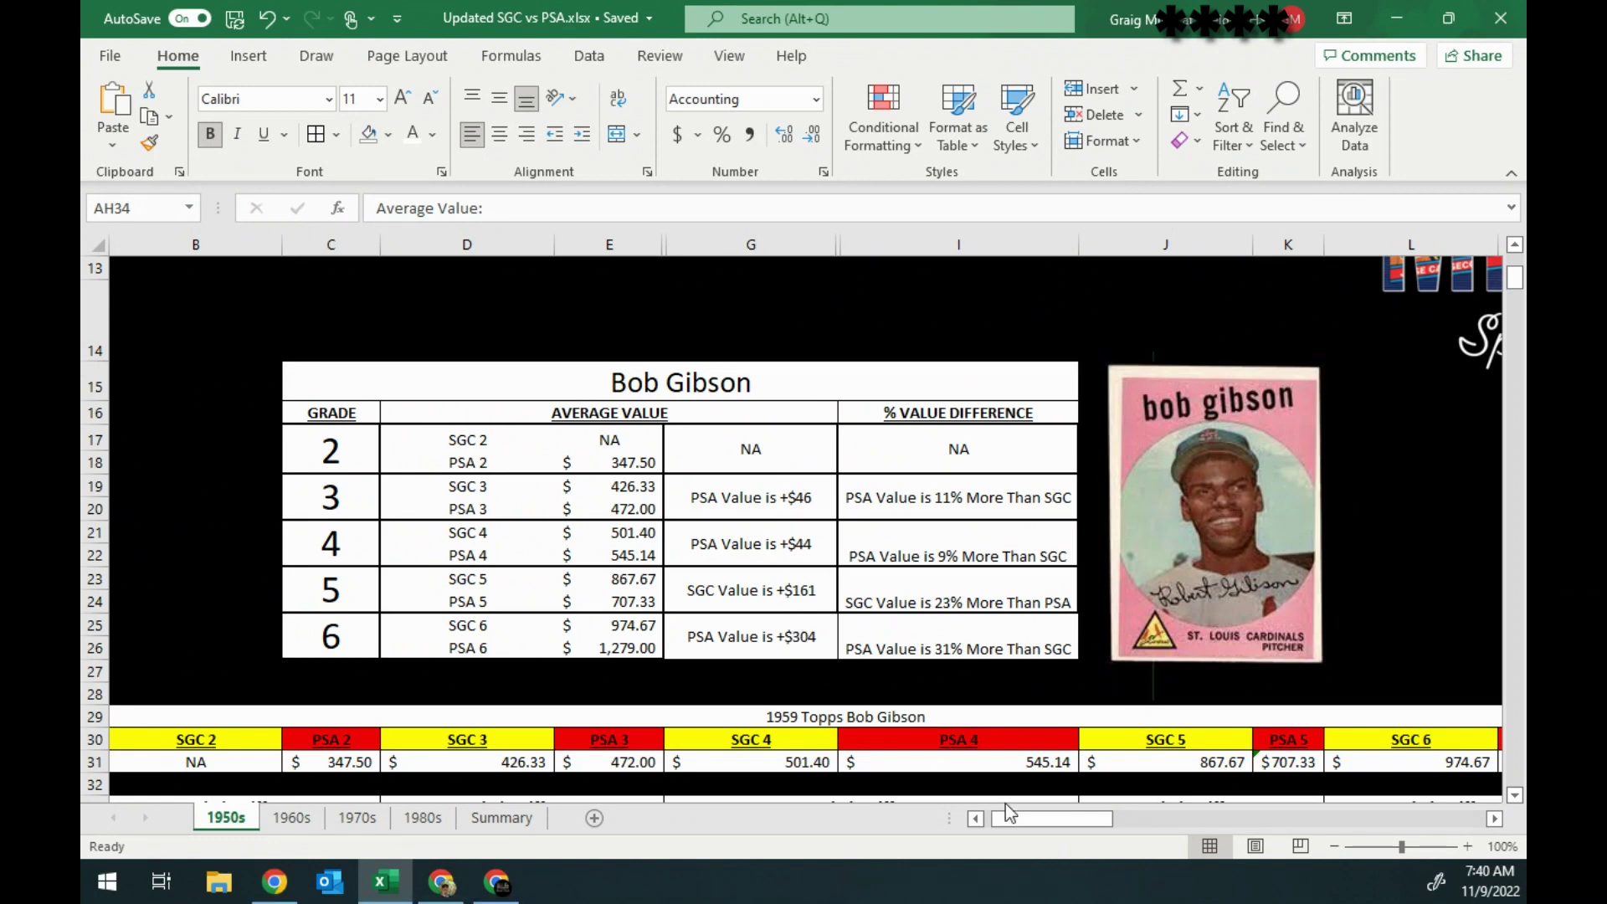
left_click_drag(1023, 824, 1100, 822)
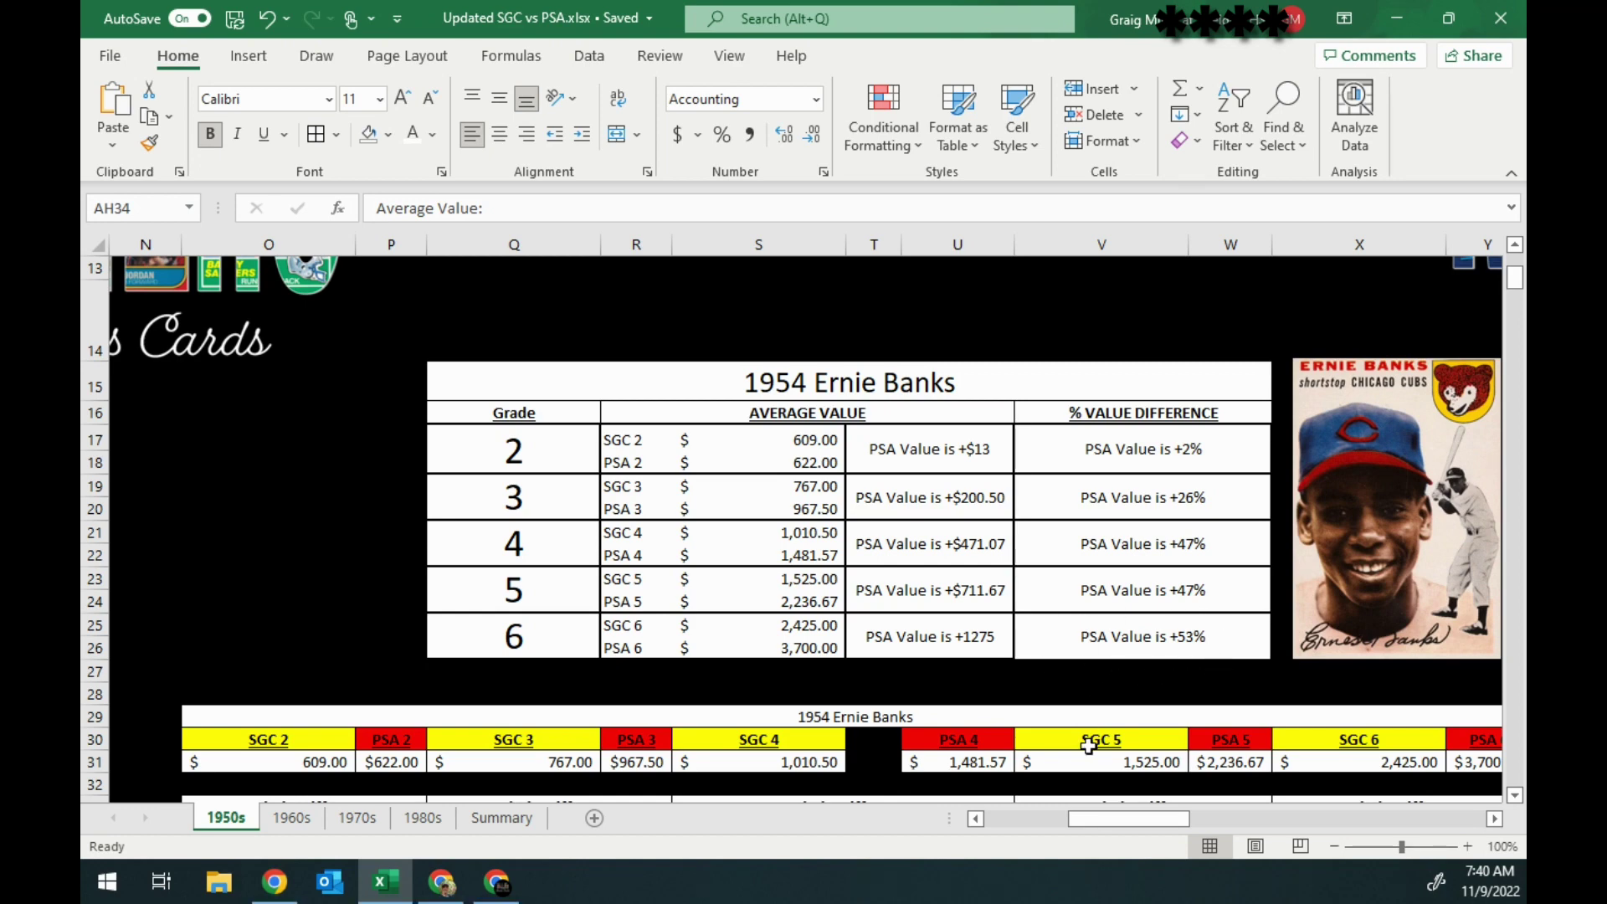
left_click_drag(1080, 817, 1092, 827)
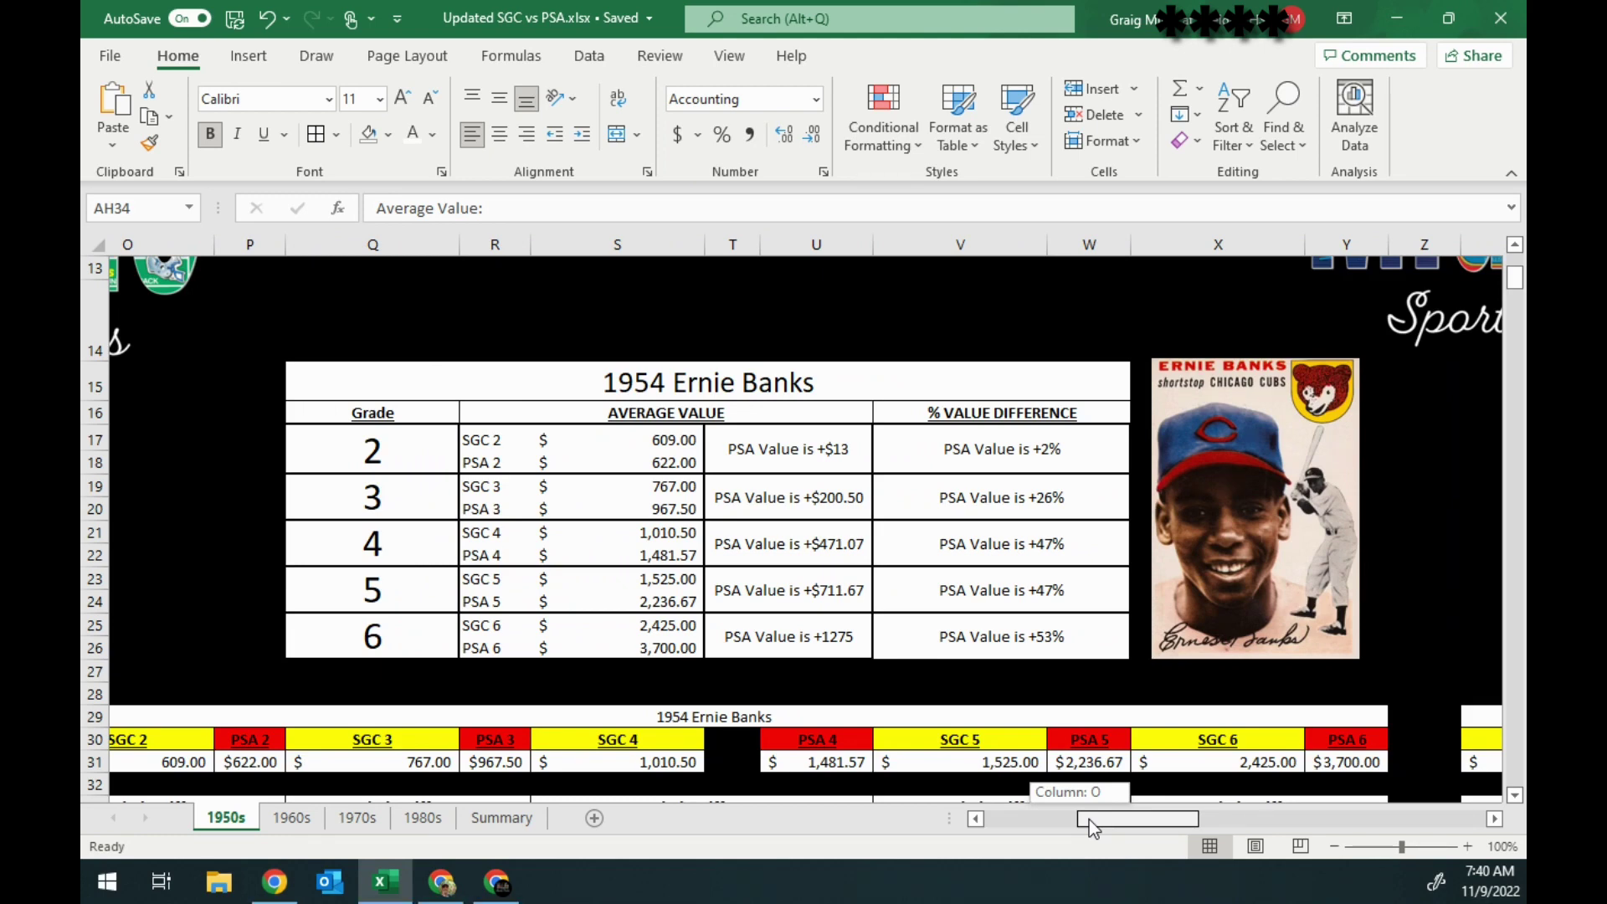
- Review the 1955 Sandy Koufax value comparison along with its grade differences and underlying SGC and PSA sales
left_click_drag(1089, 820, 1174, 831)
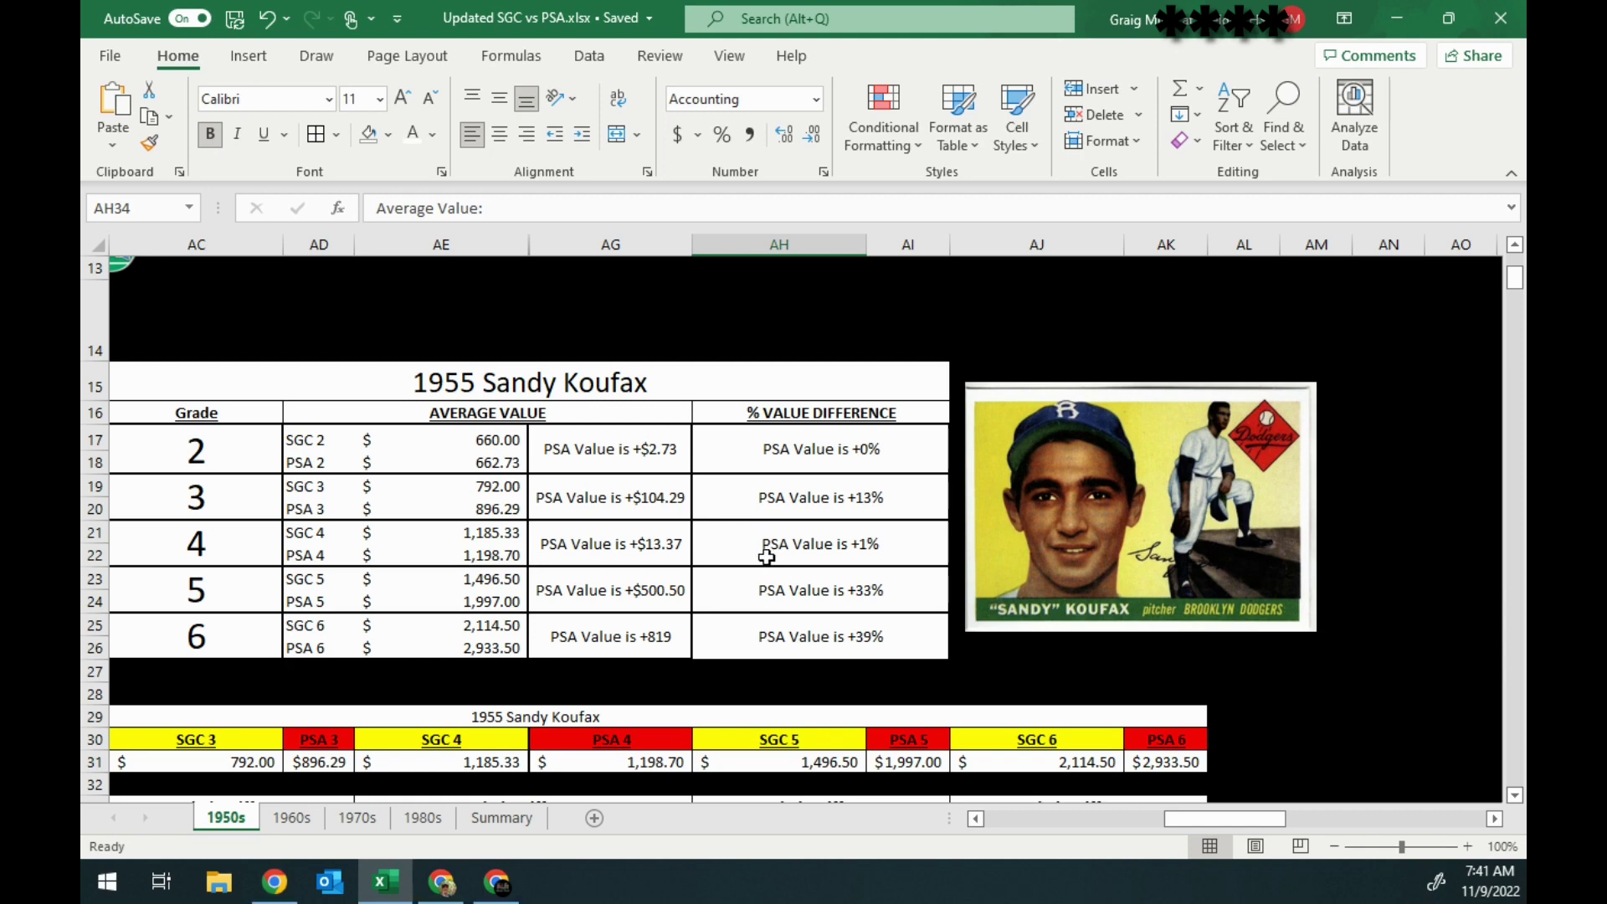
left_click_drag(1173, 824, 1173, 821)
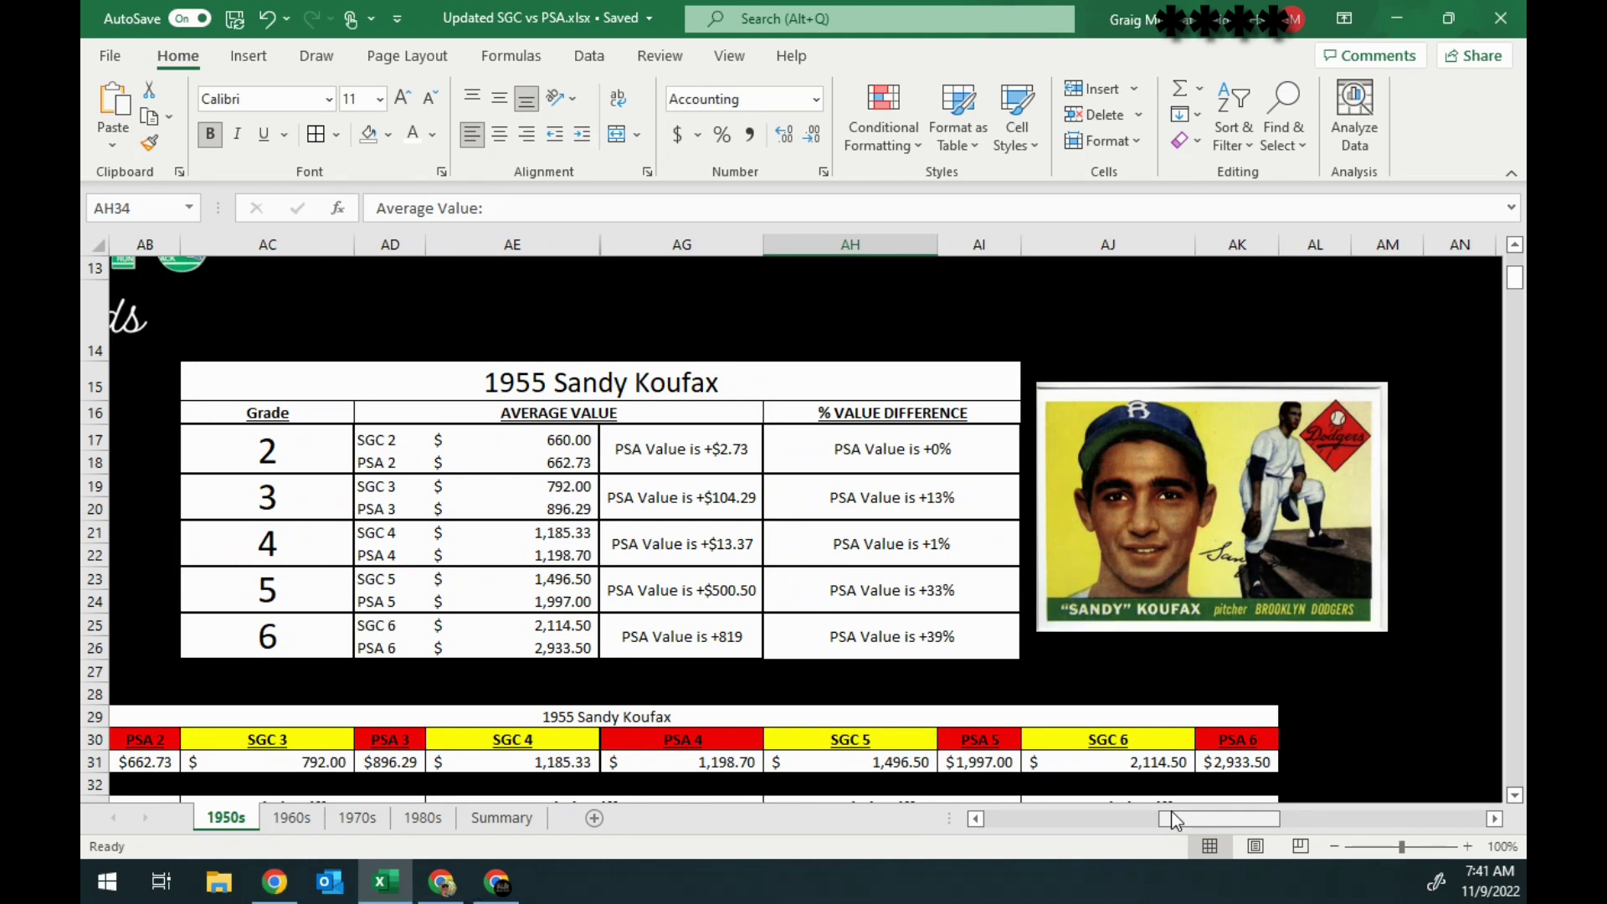
scroll(655, 486, "down", 3)
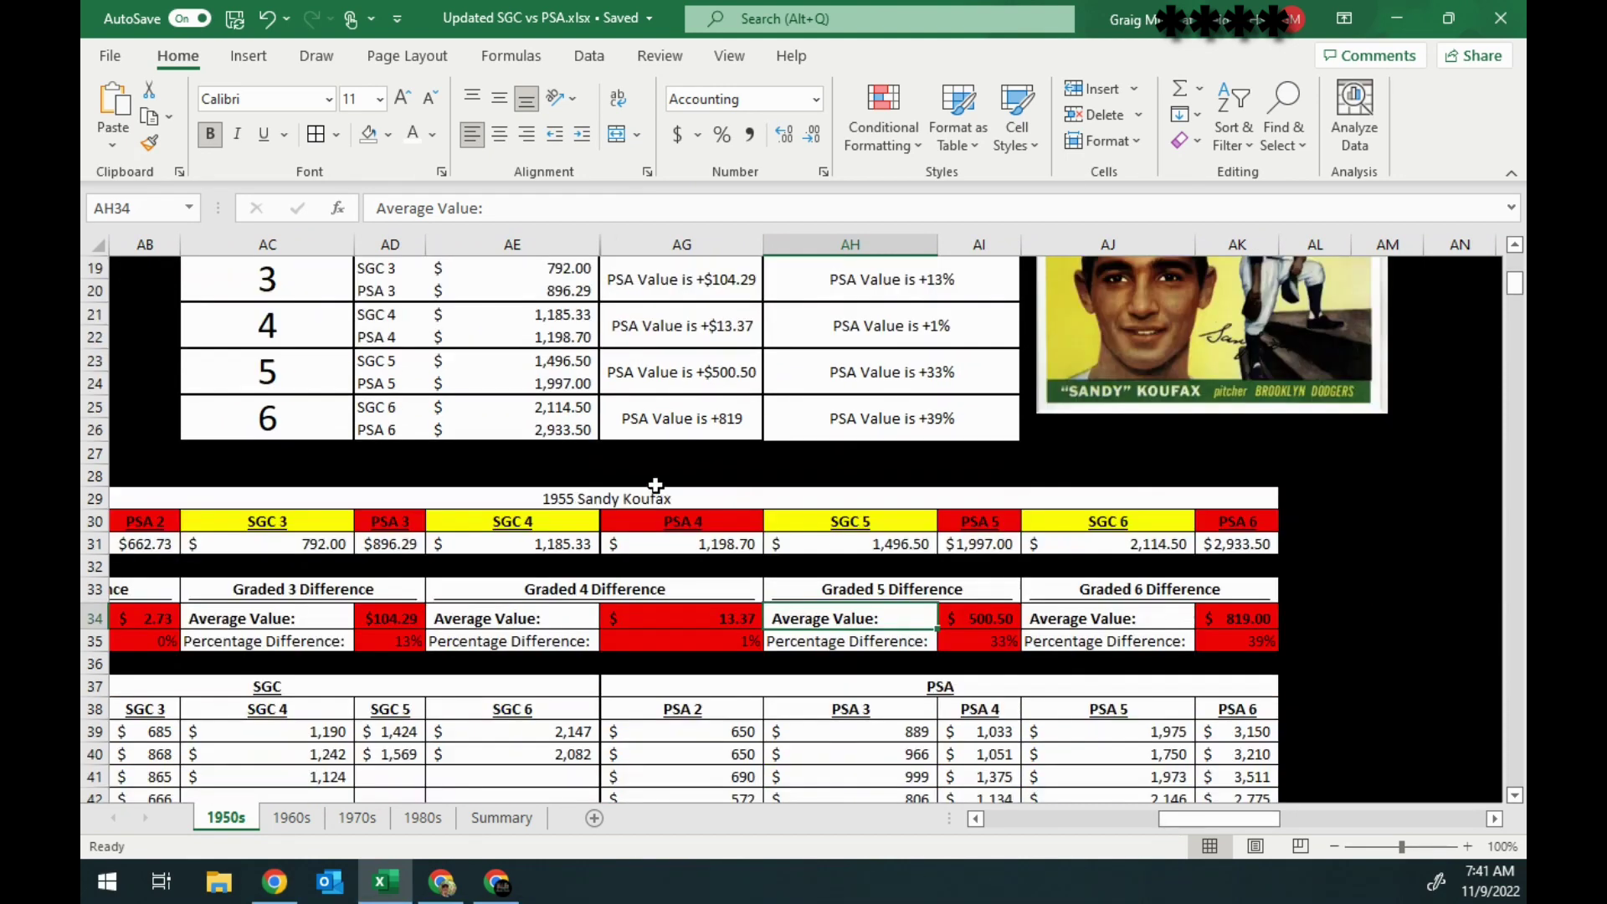
scroll(656, 486, "down", 1)
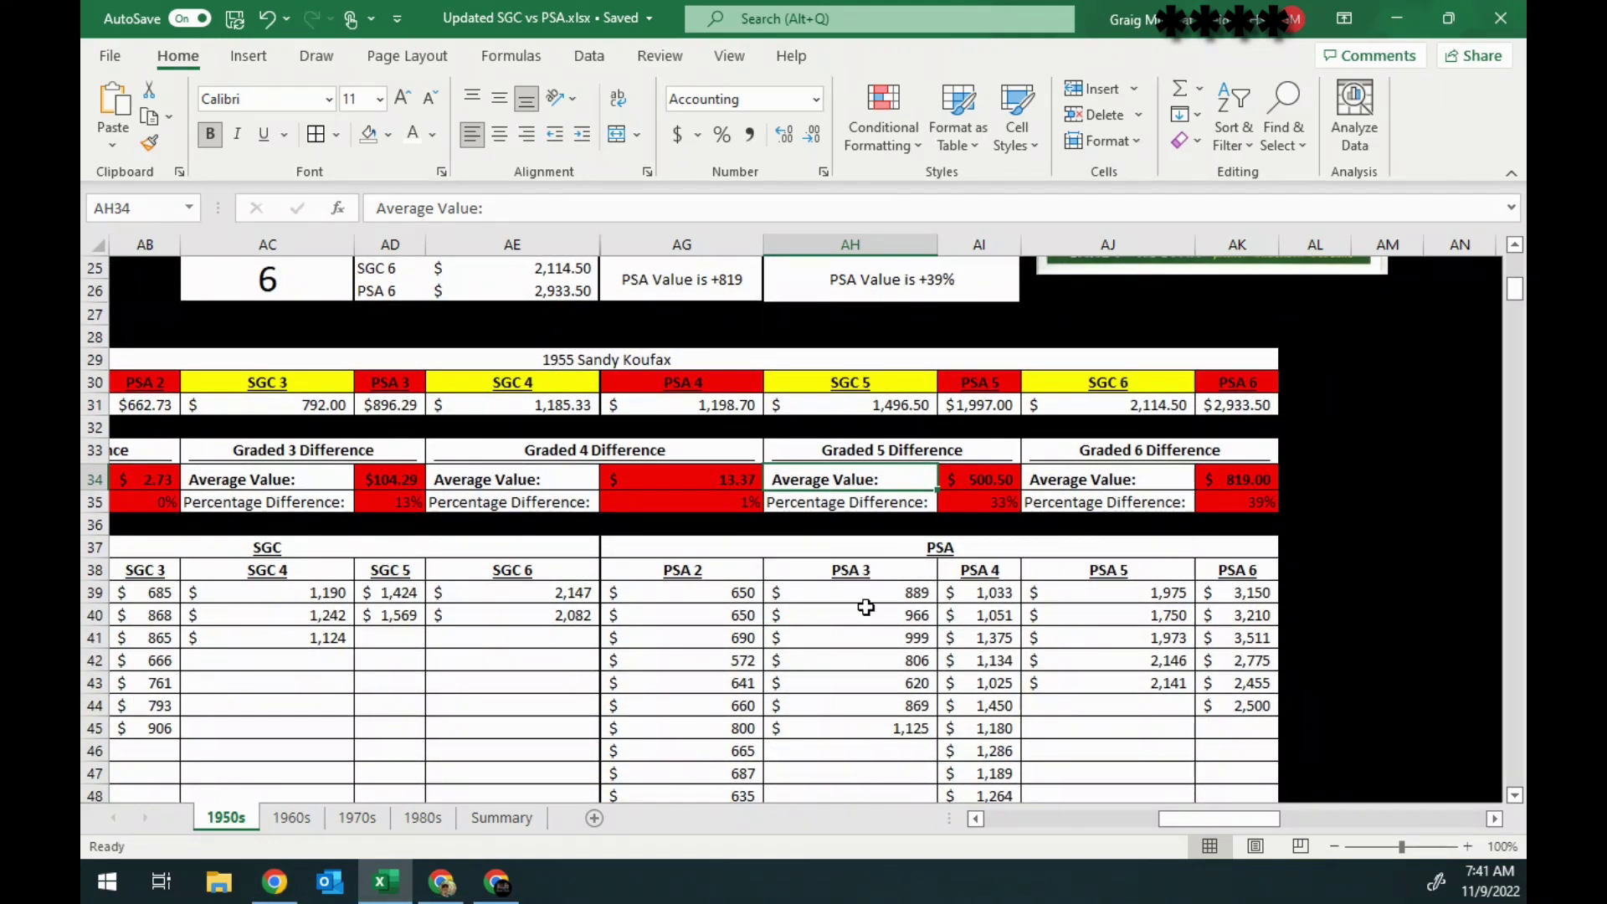
scroll(622, 665, "up", 4)
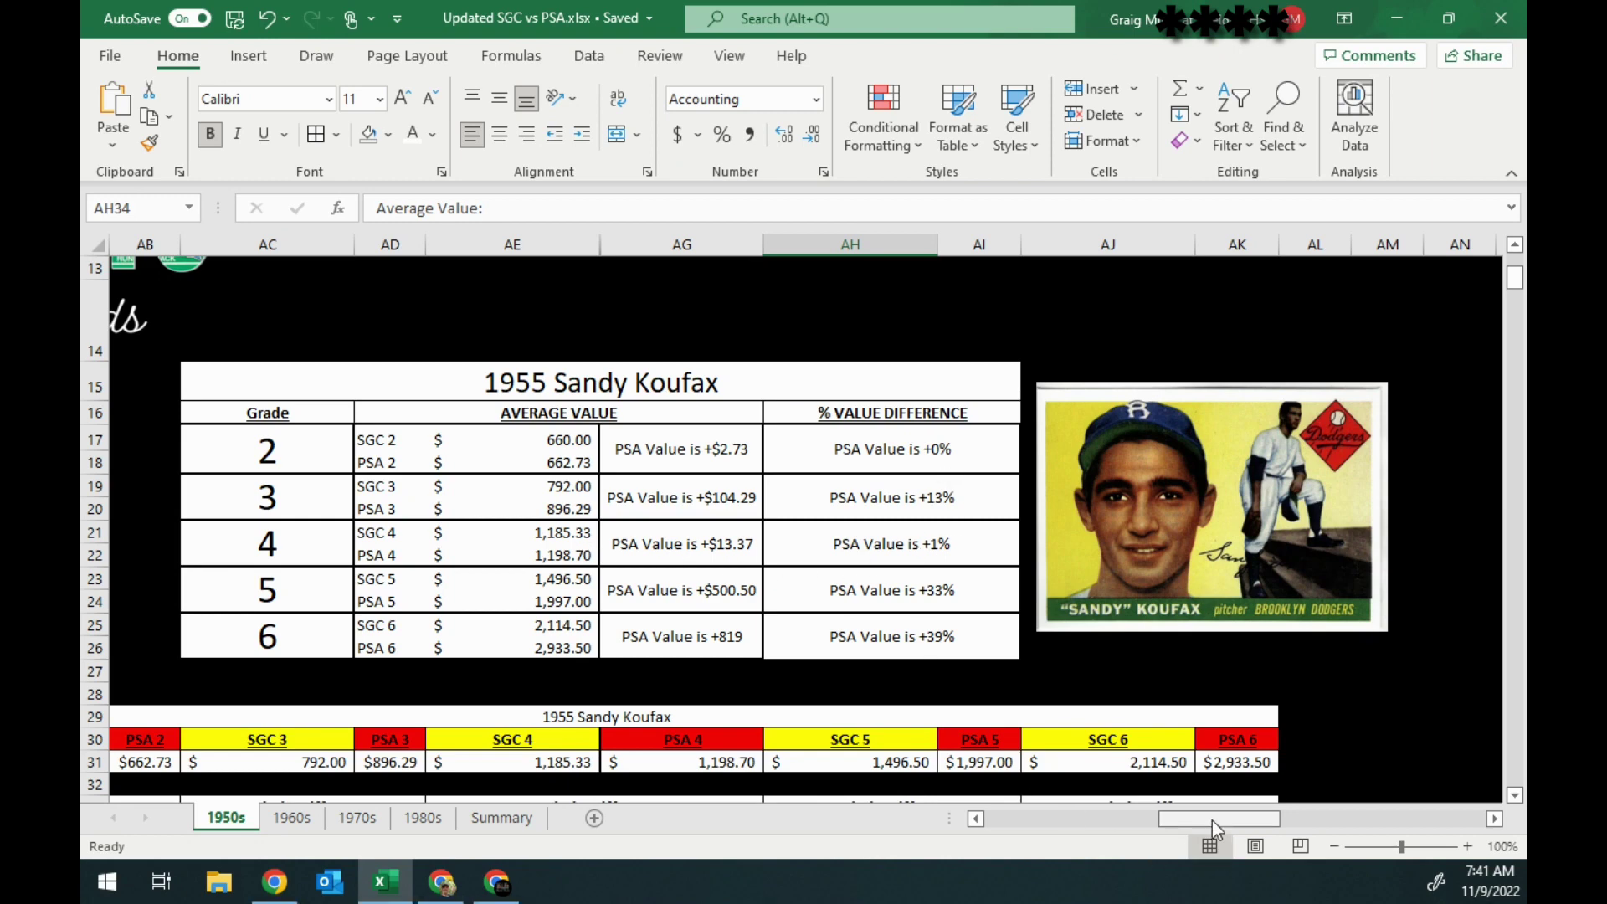
- Recheck the percentage value differences of the 1954 Ernie Banks and Bob Gibson cards
left_click_drag(1212, 821, 1132, 822)
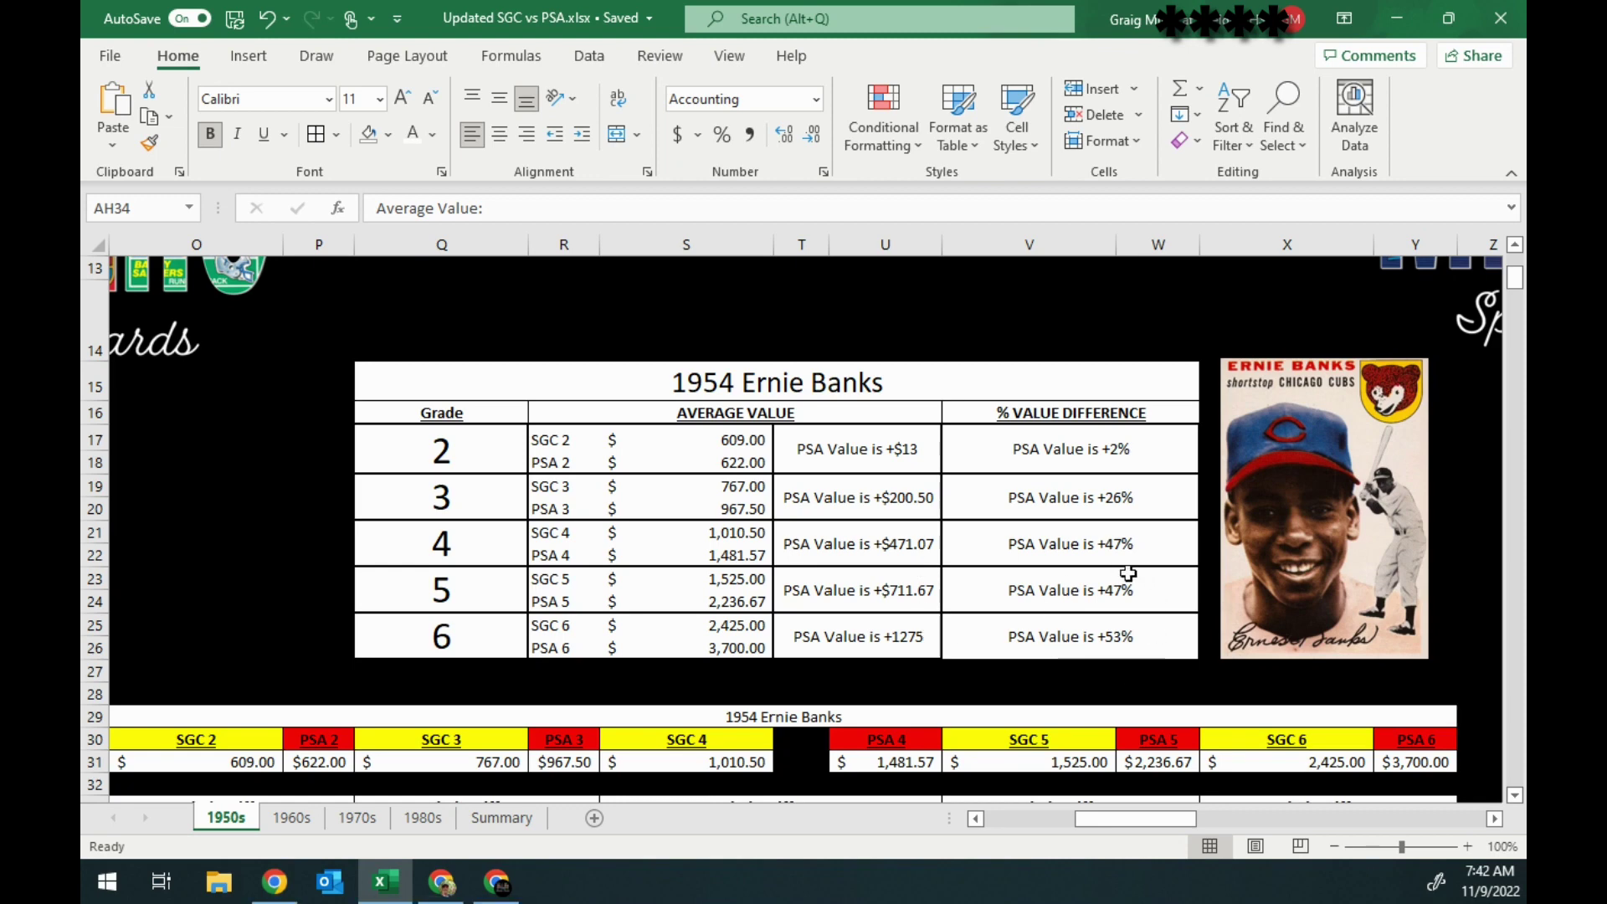
left_click_drag(1100, 816, 1015, 812)
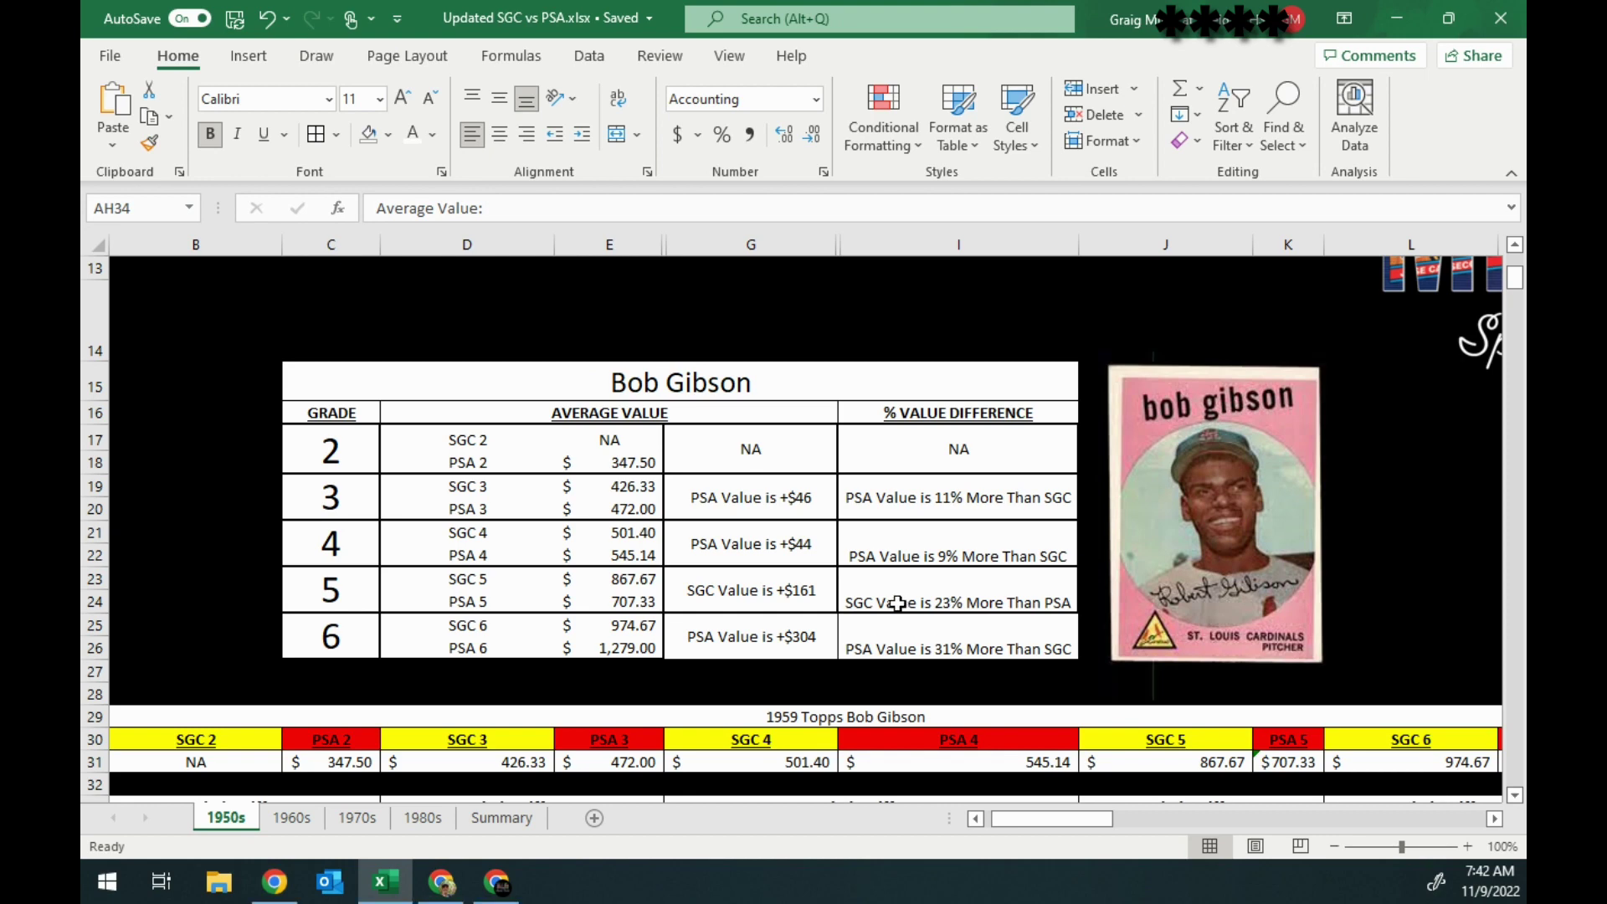
- Open the 1960s sheet and review the 1963 Pete Rose value comparison and its underlying sales
left_click(292, 818)
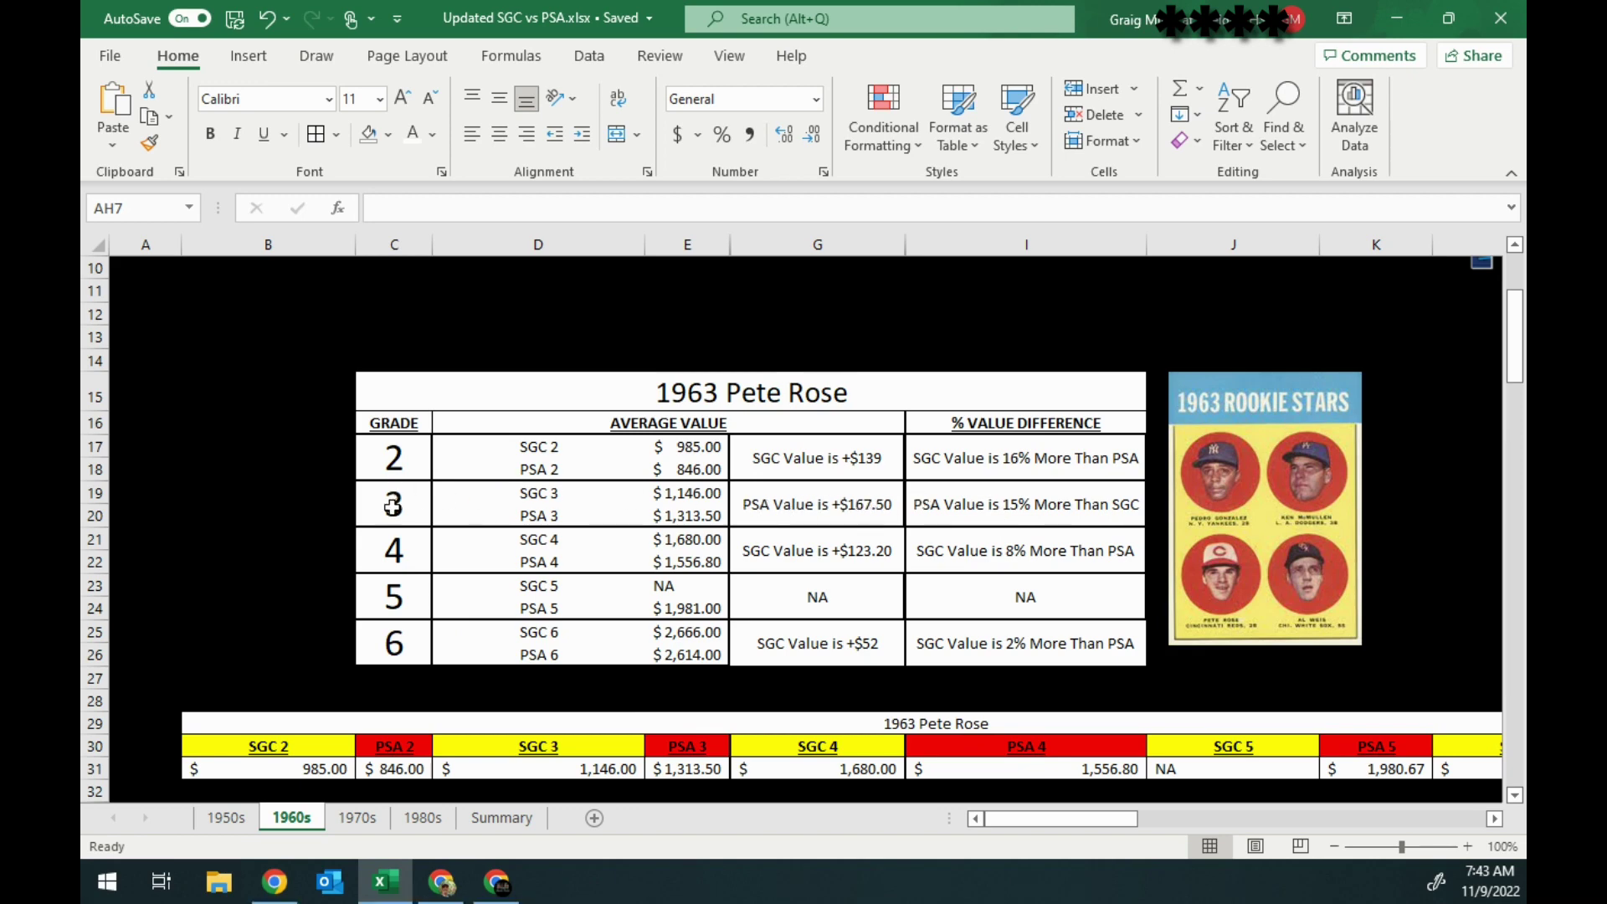
scroll(758, 699, "down", 4)
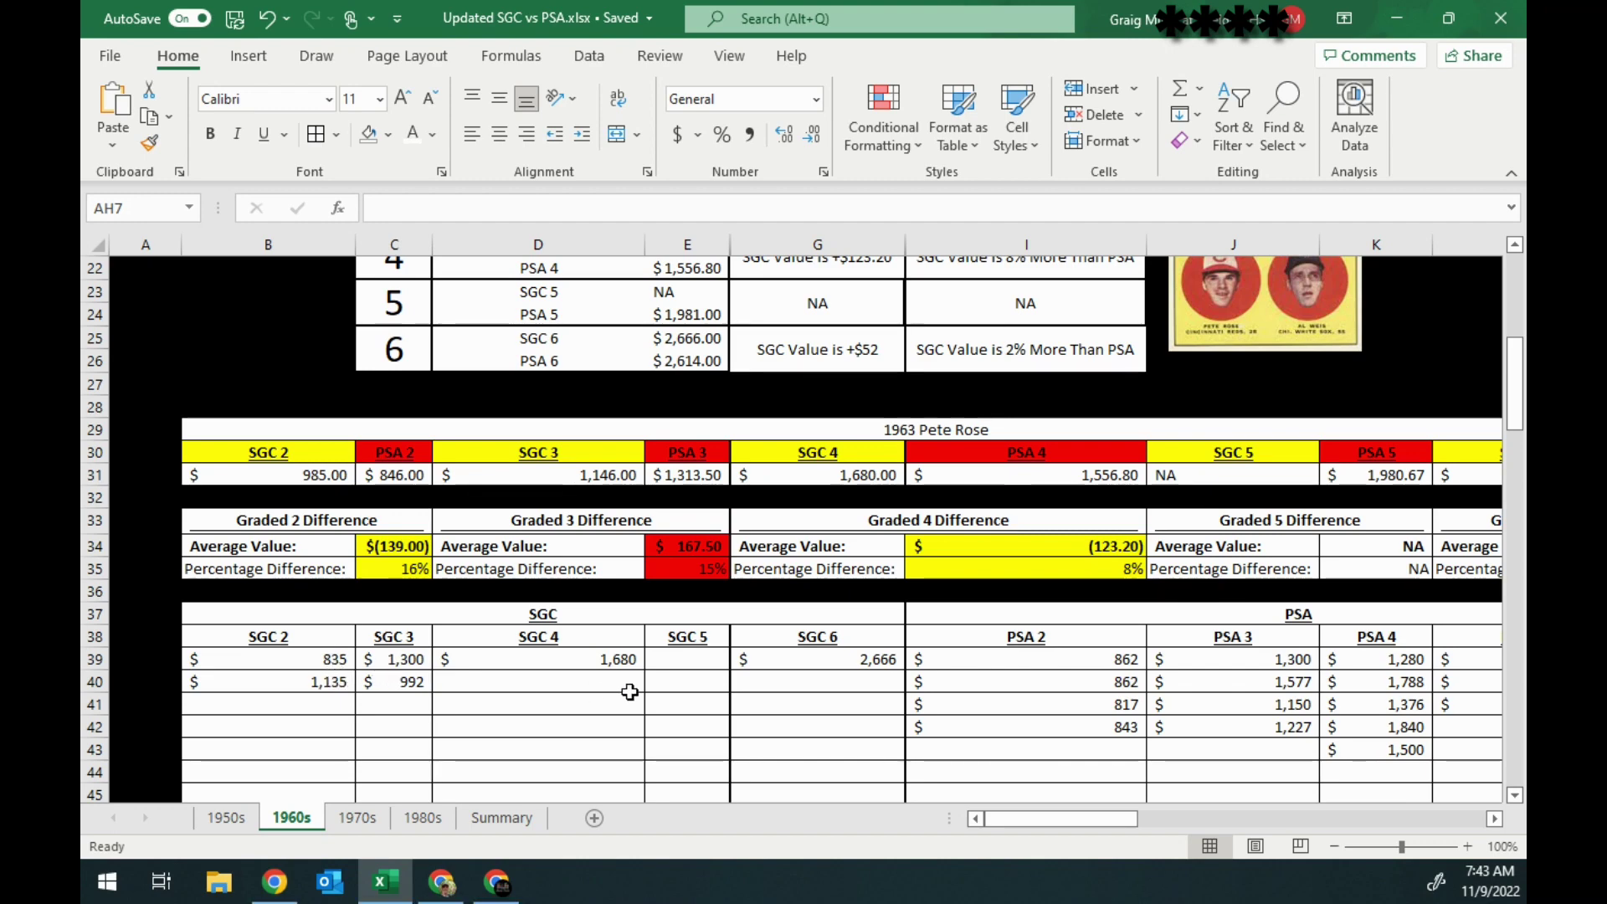
scroll(630, 693, "up", 3)
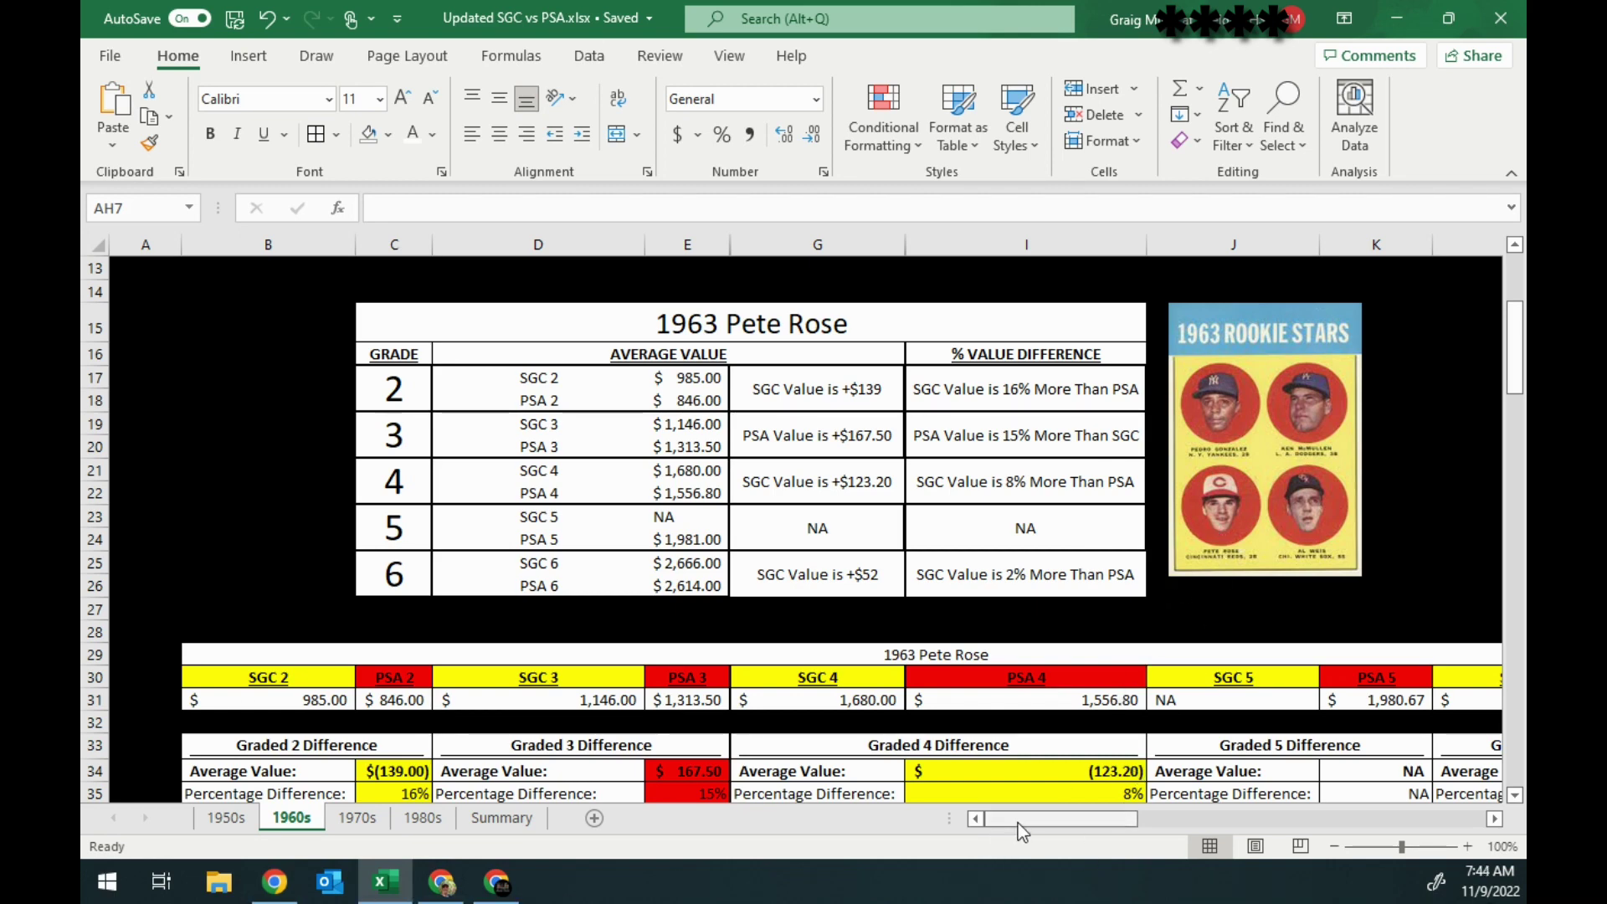
- Review the 1965 Steve Carlton value comparison, its grade differences and the individual SGC and PSA sales on the 1960s sheet
left_click_drag(1018, 822, 1132, 835)
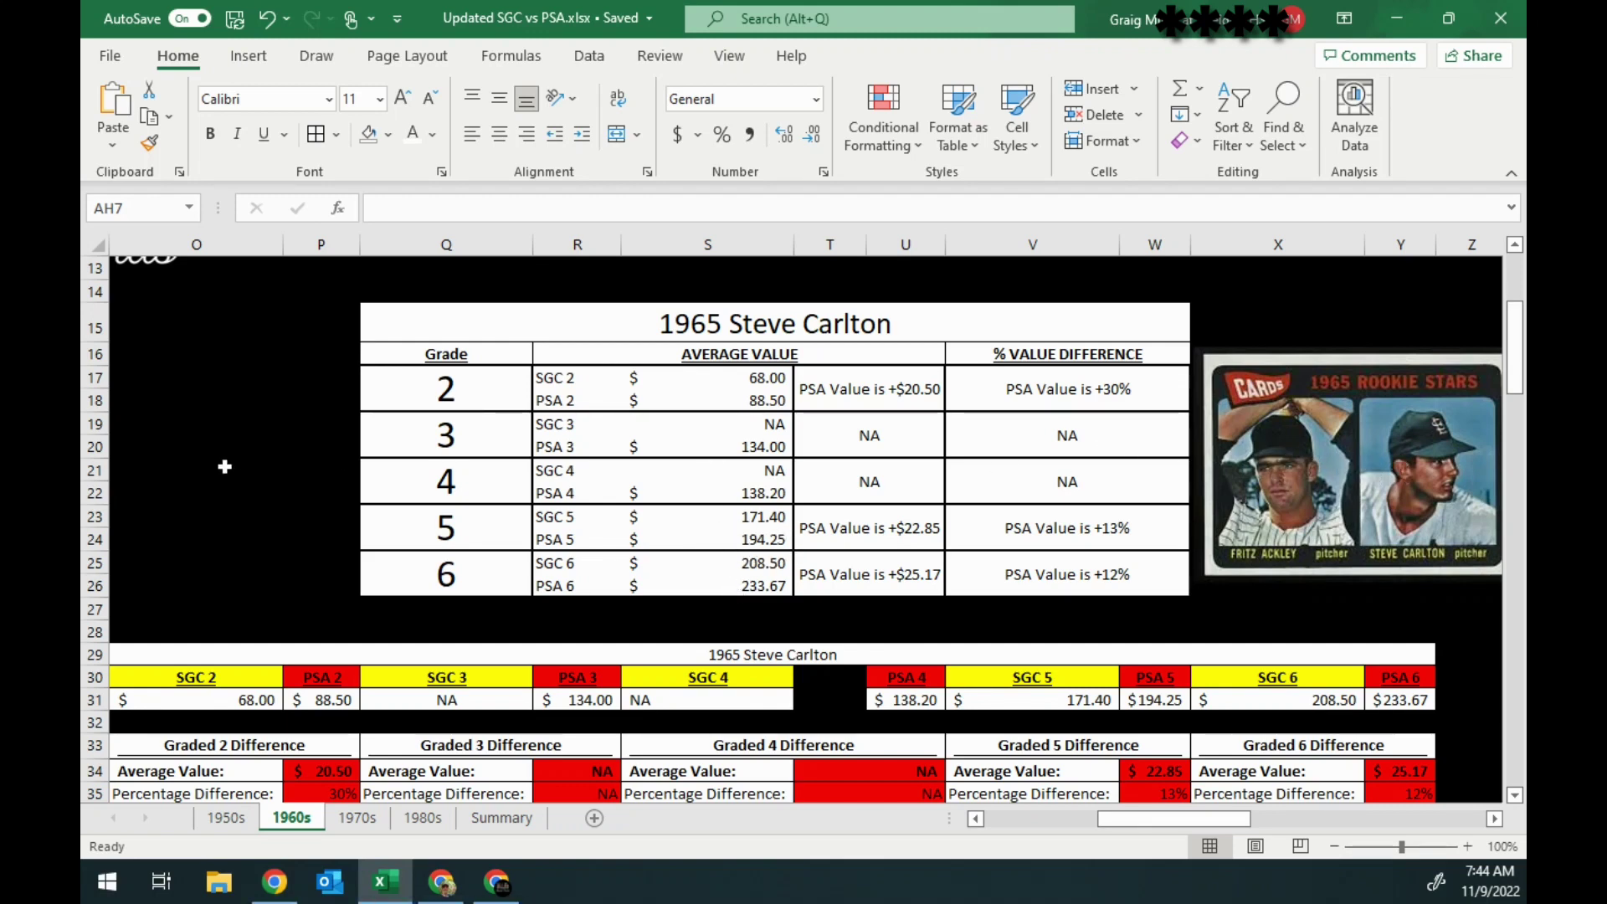
scroll(224, 466, "down", 3)
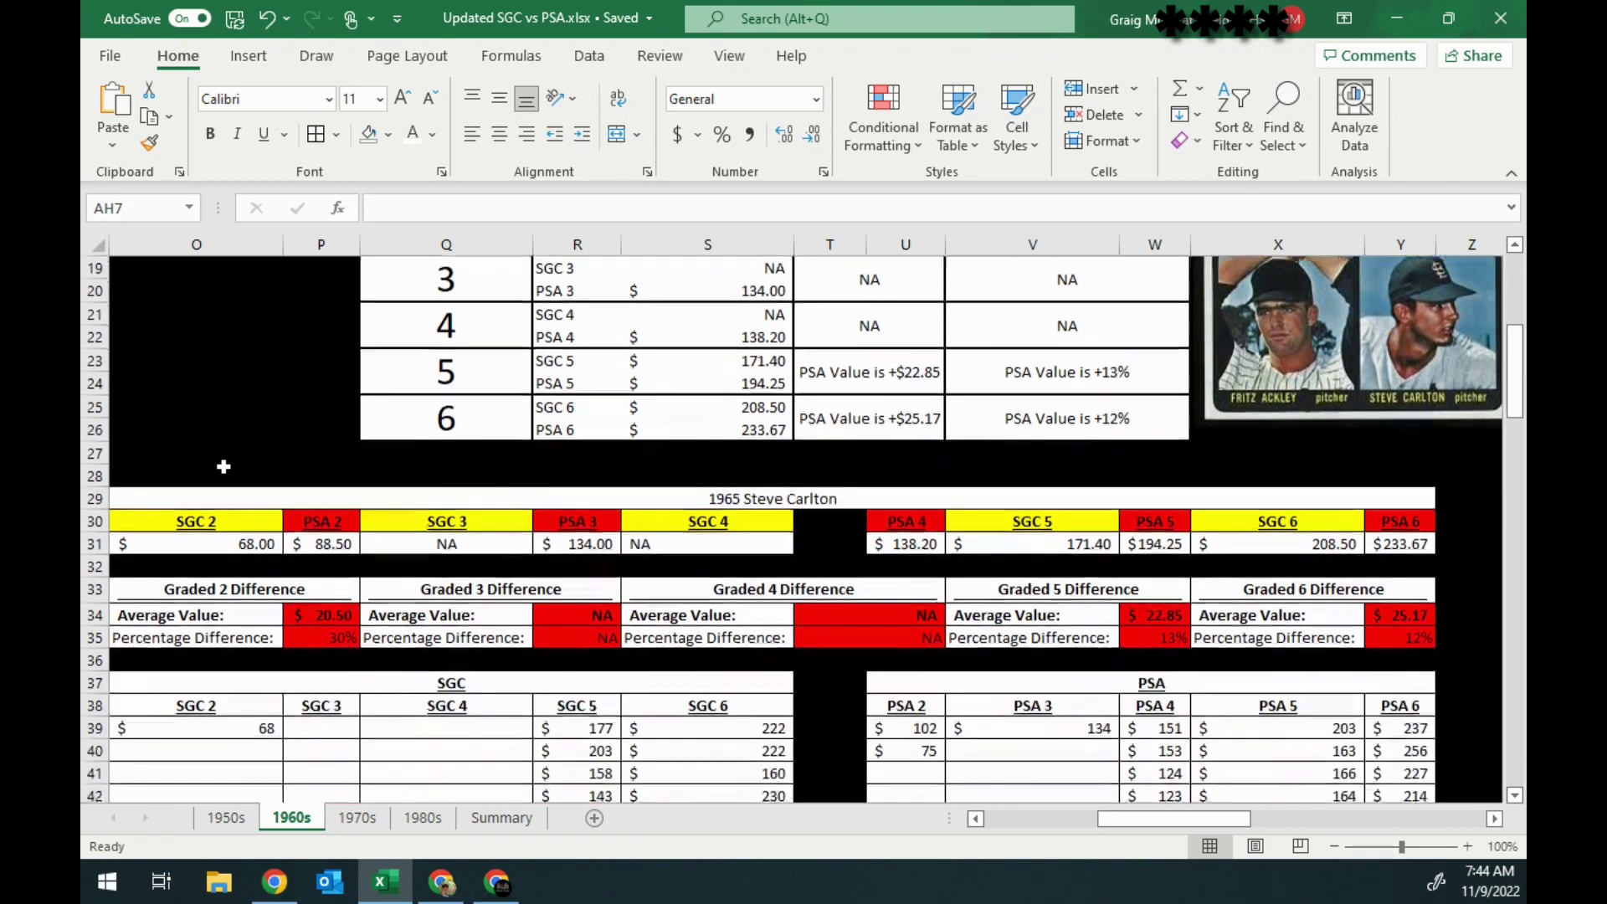
scroll(263, 509, "down", 1)
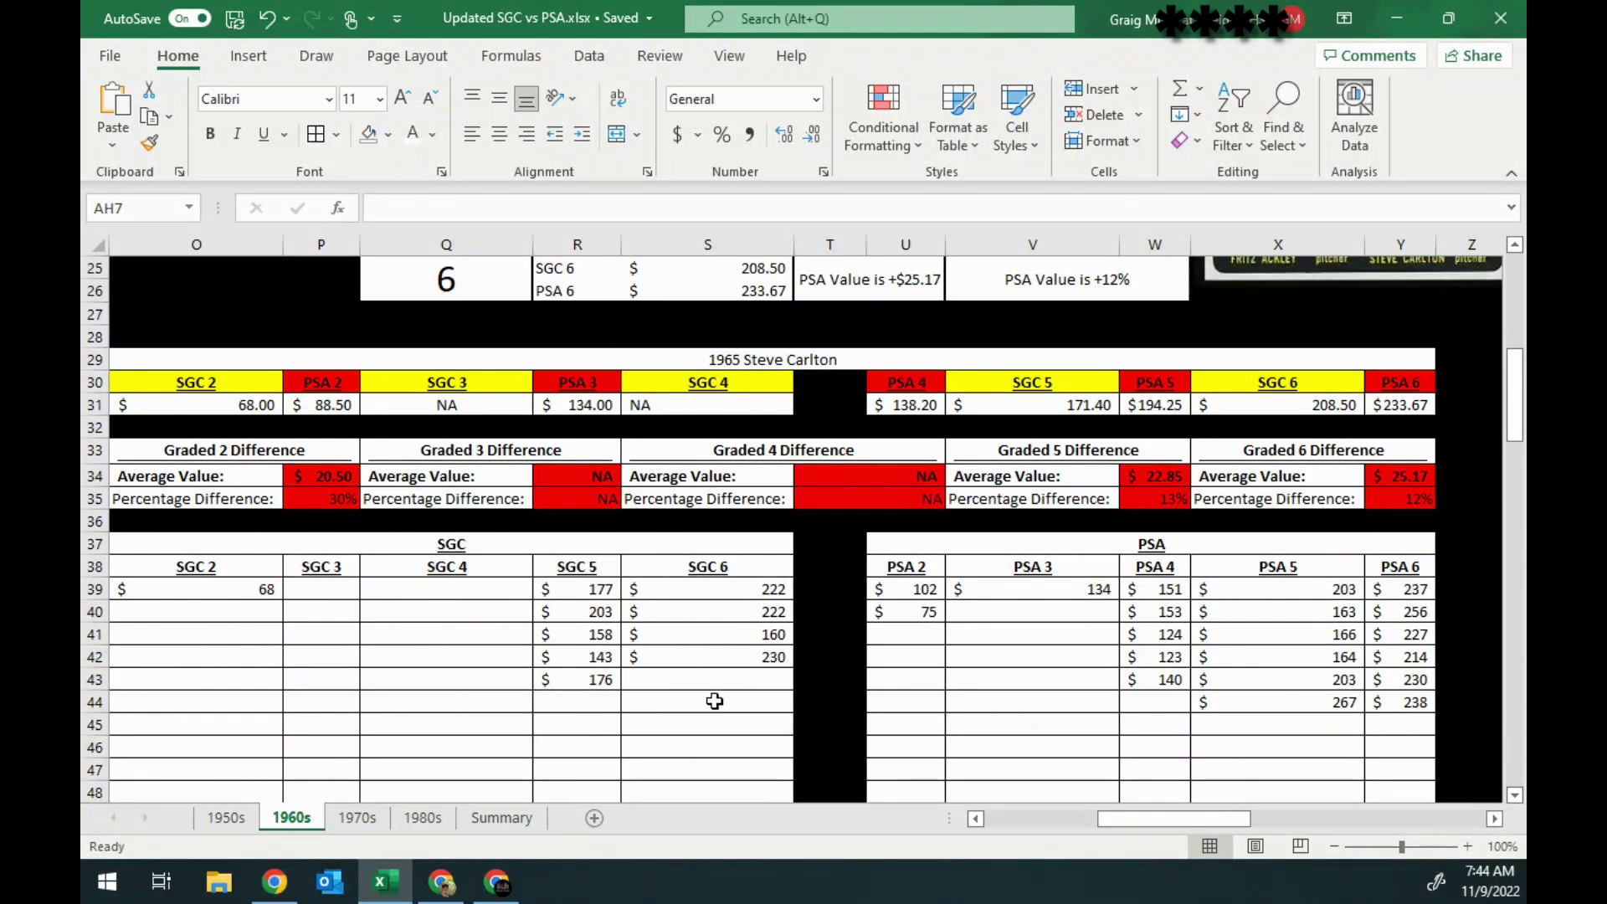
left_click_drag(1123, 817, 1143, 820)
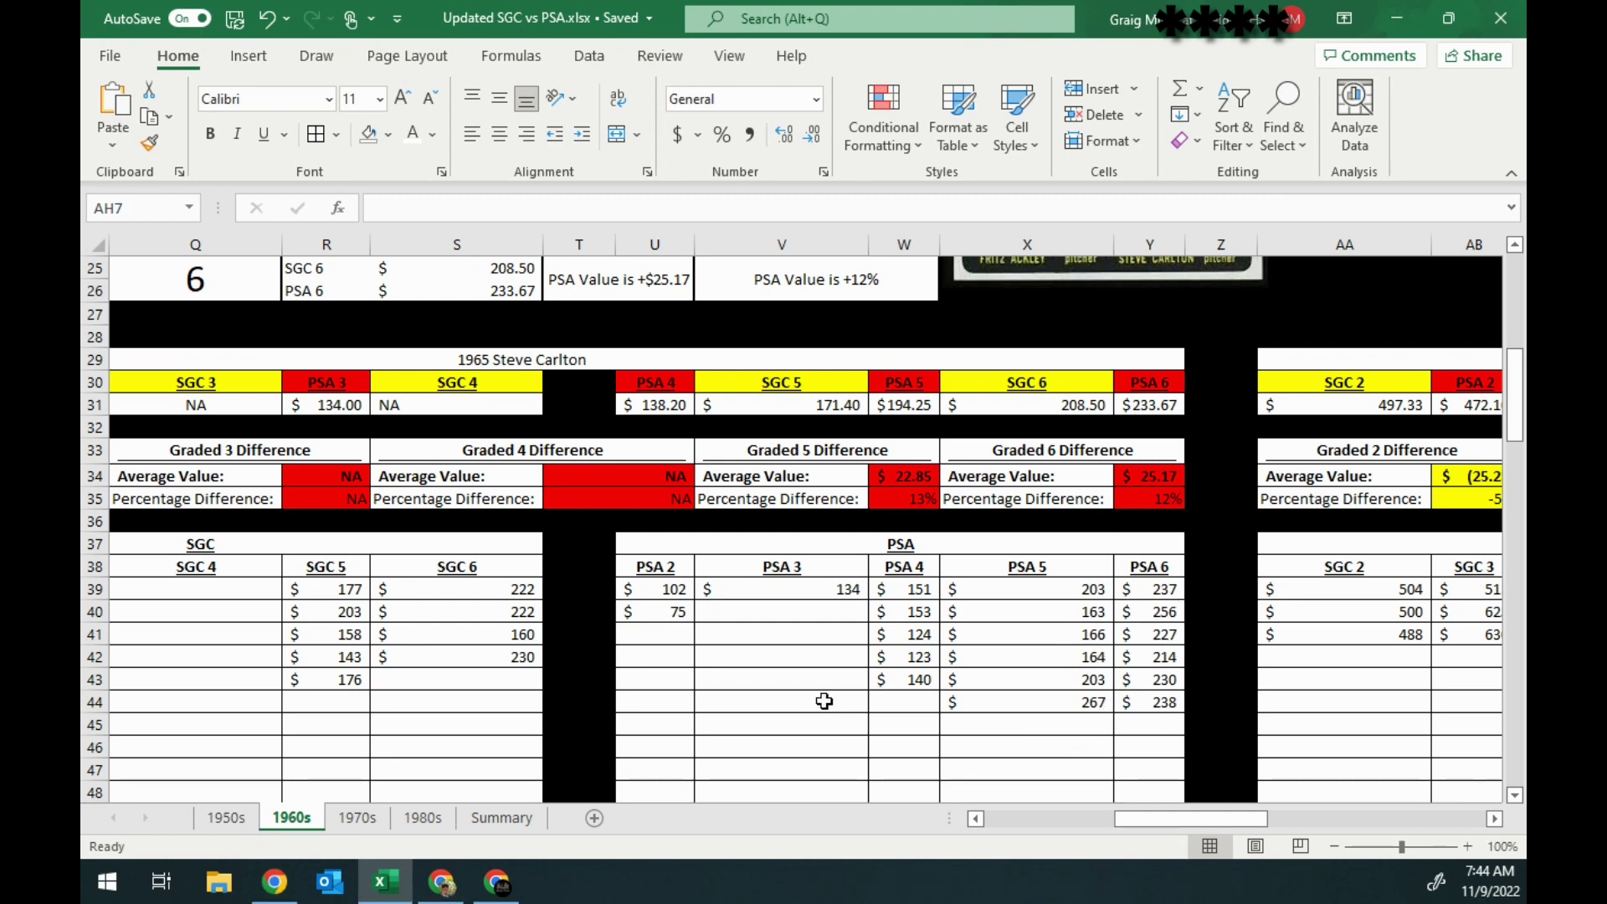
scroll(824, 701, "up", 4)
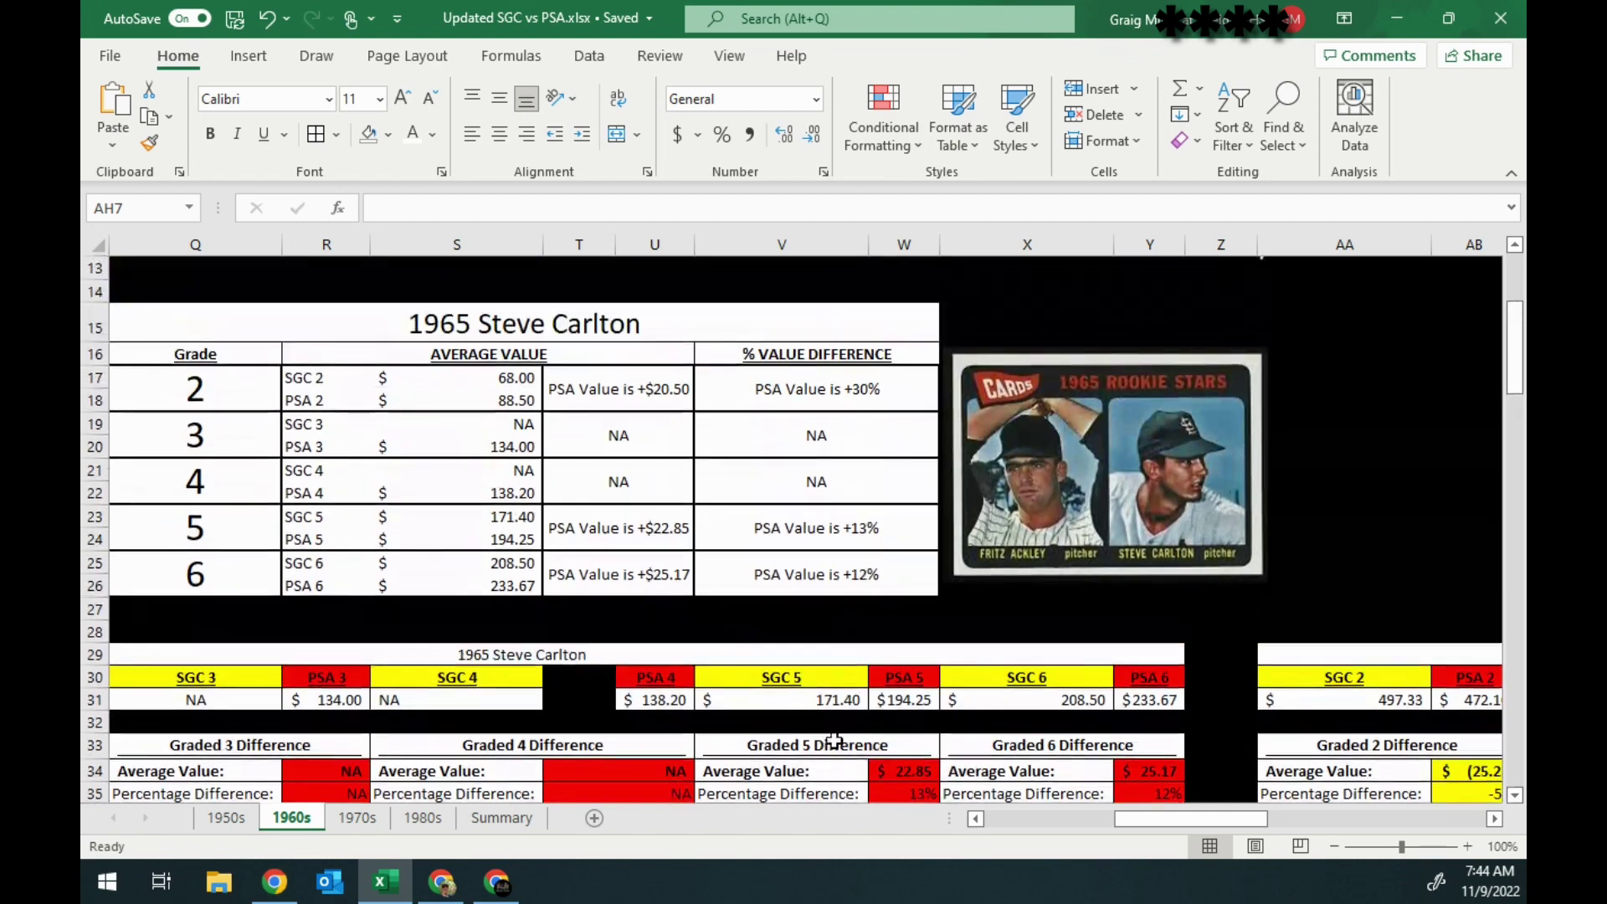
mouse_move(1203, 817)
left_mouse_down()
mouse_move(1176, 825)
mouse_move(1195, 824)
left_mouse_up()
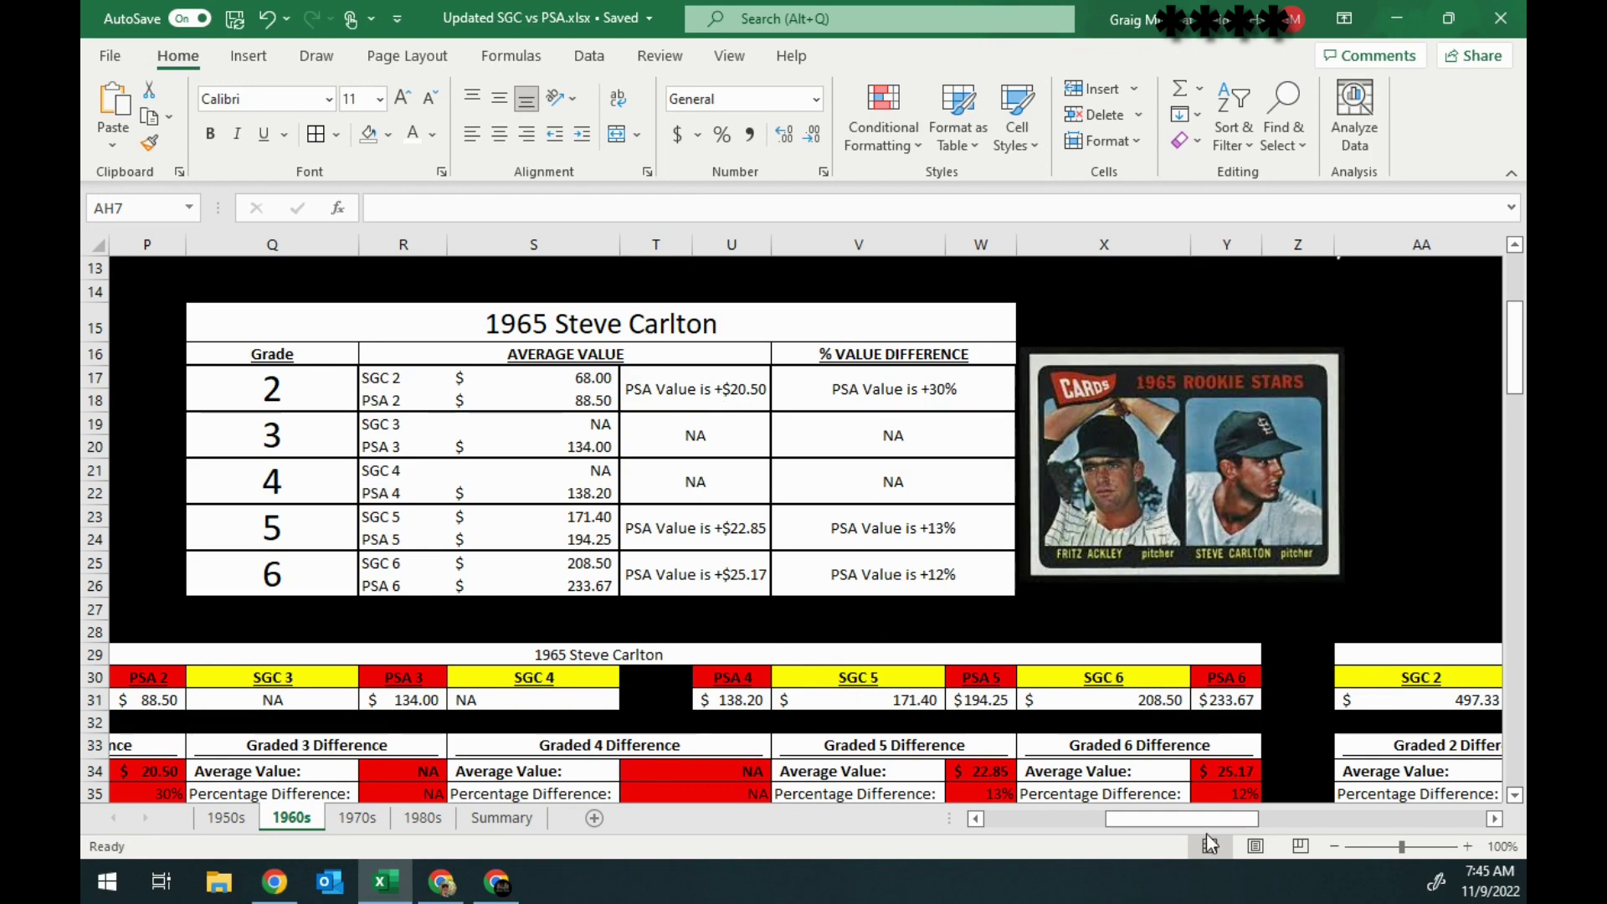
mouse_move(1203, 820)
left_mouse_down()
mouse_move(1098, 825)
mouse_move(1202, 821)
left_mouse_up()
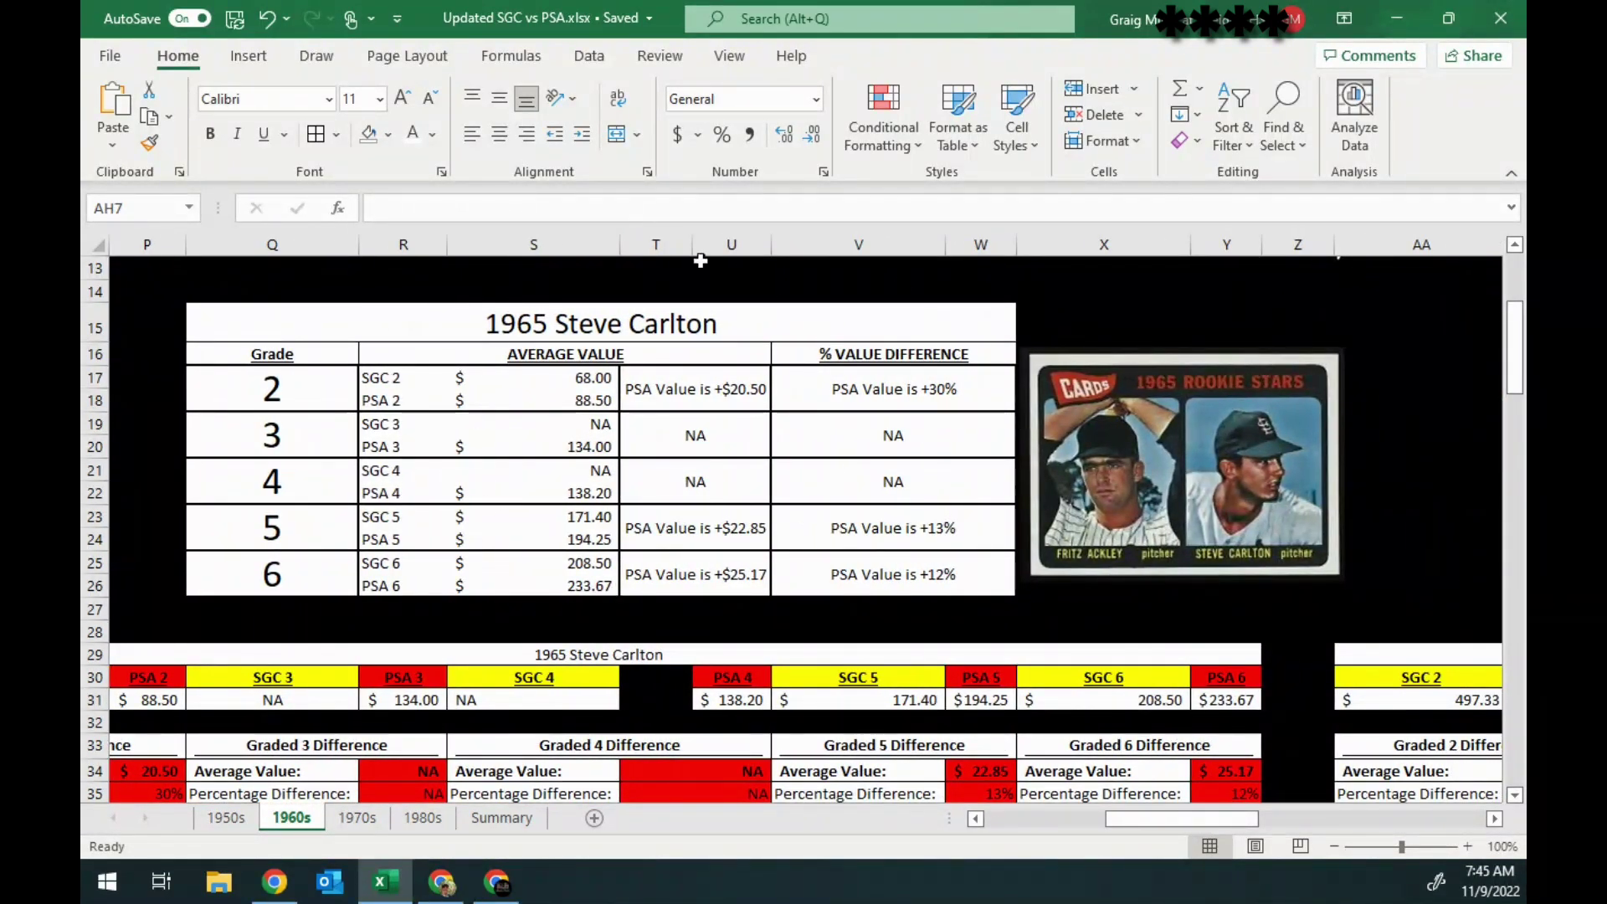
- Bring up the 1968 Nolan Ryan comparison table on the 1960s sheet to review its values by grade
left_click(1497, 818)
left_click_drag(1497, 818, 1497, 818)
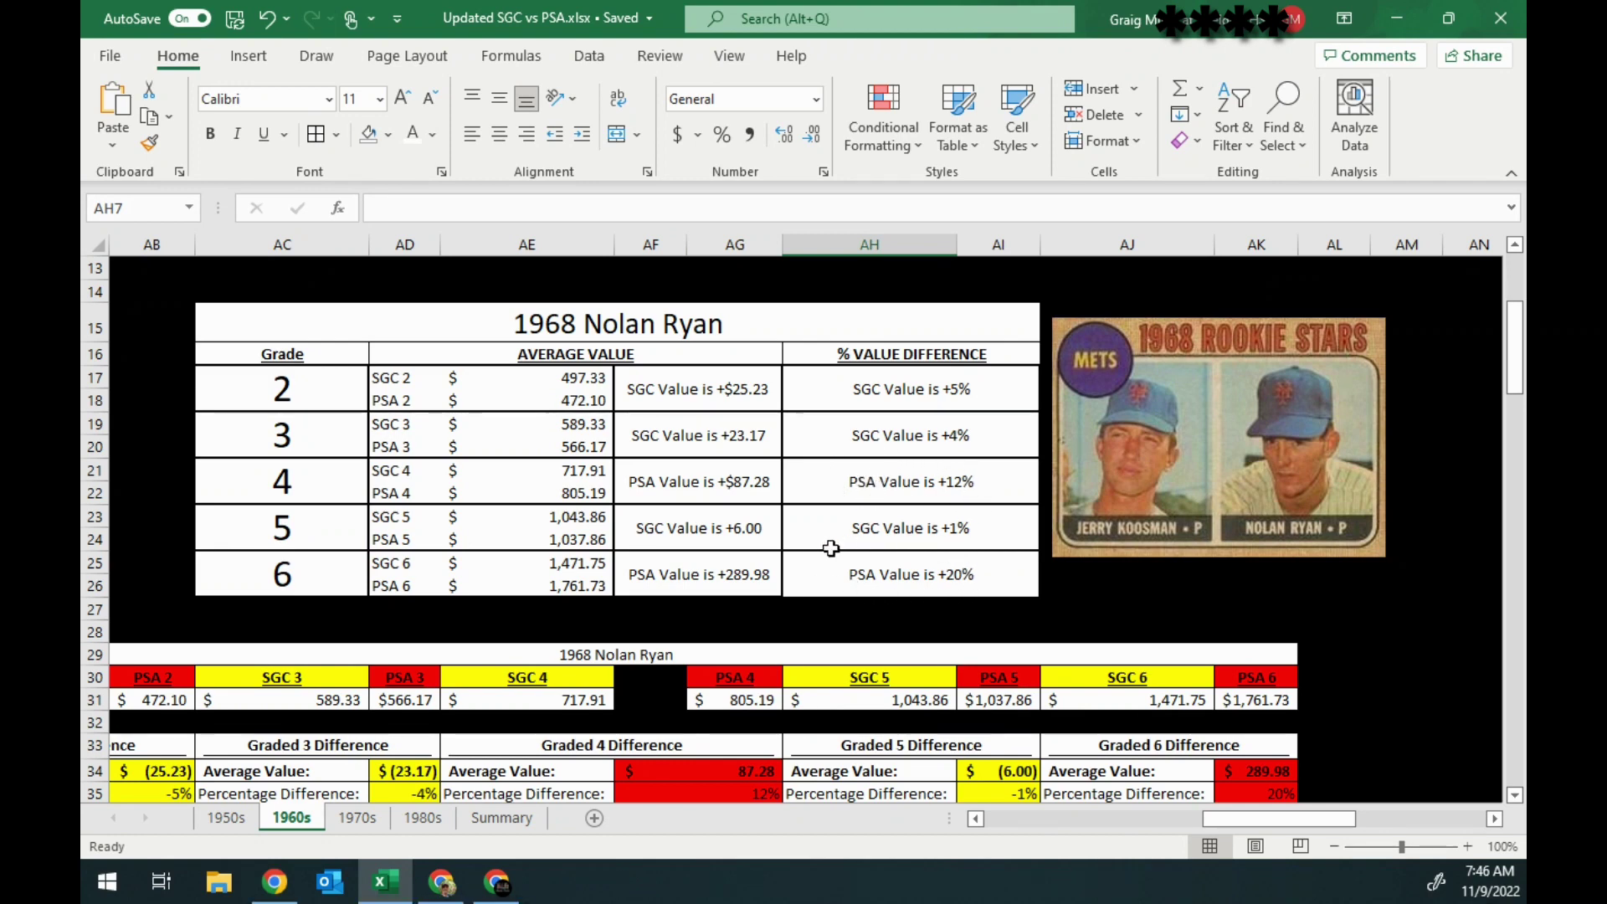
- Examine the individual SGC and PSA sales behind the 1968 Nolan Ryan averages and recheck its value differences by grade
scroll(854, 569, "down", 2)
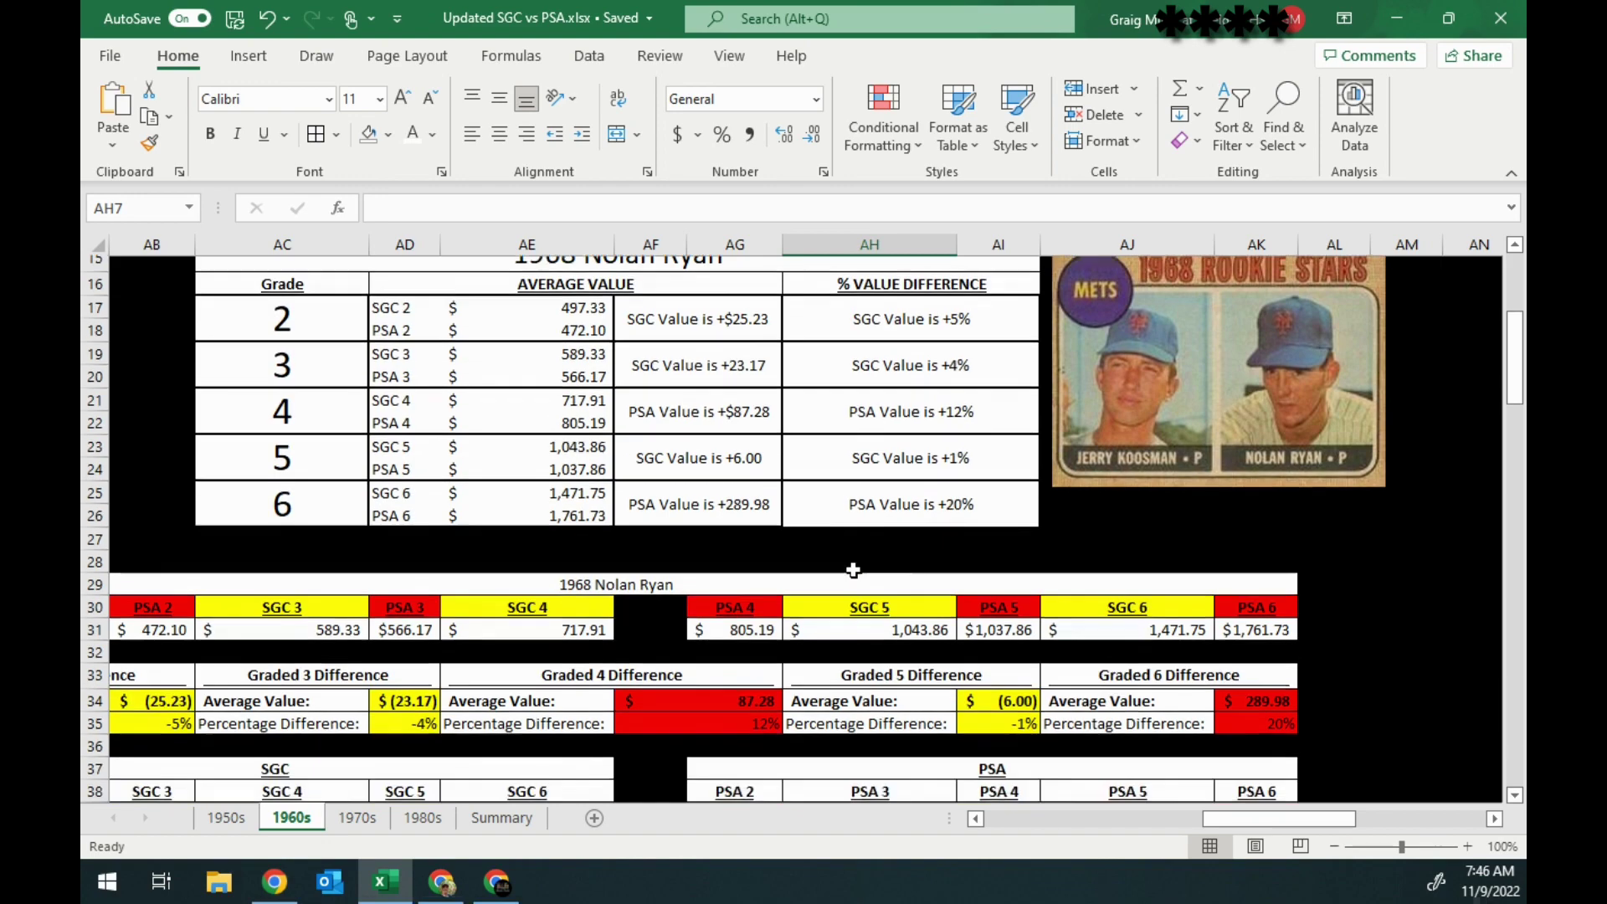
scroll(852, 569, "down", 2)
scroll(574, 657, "down", 1)
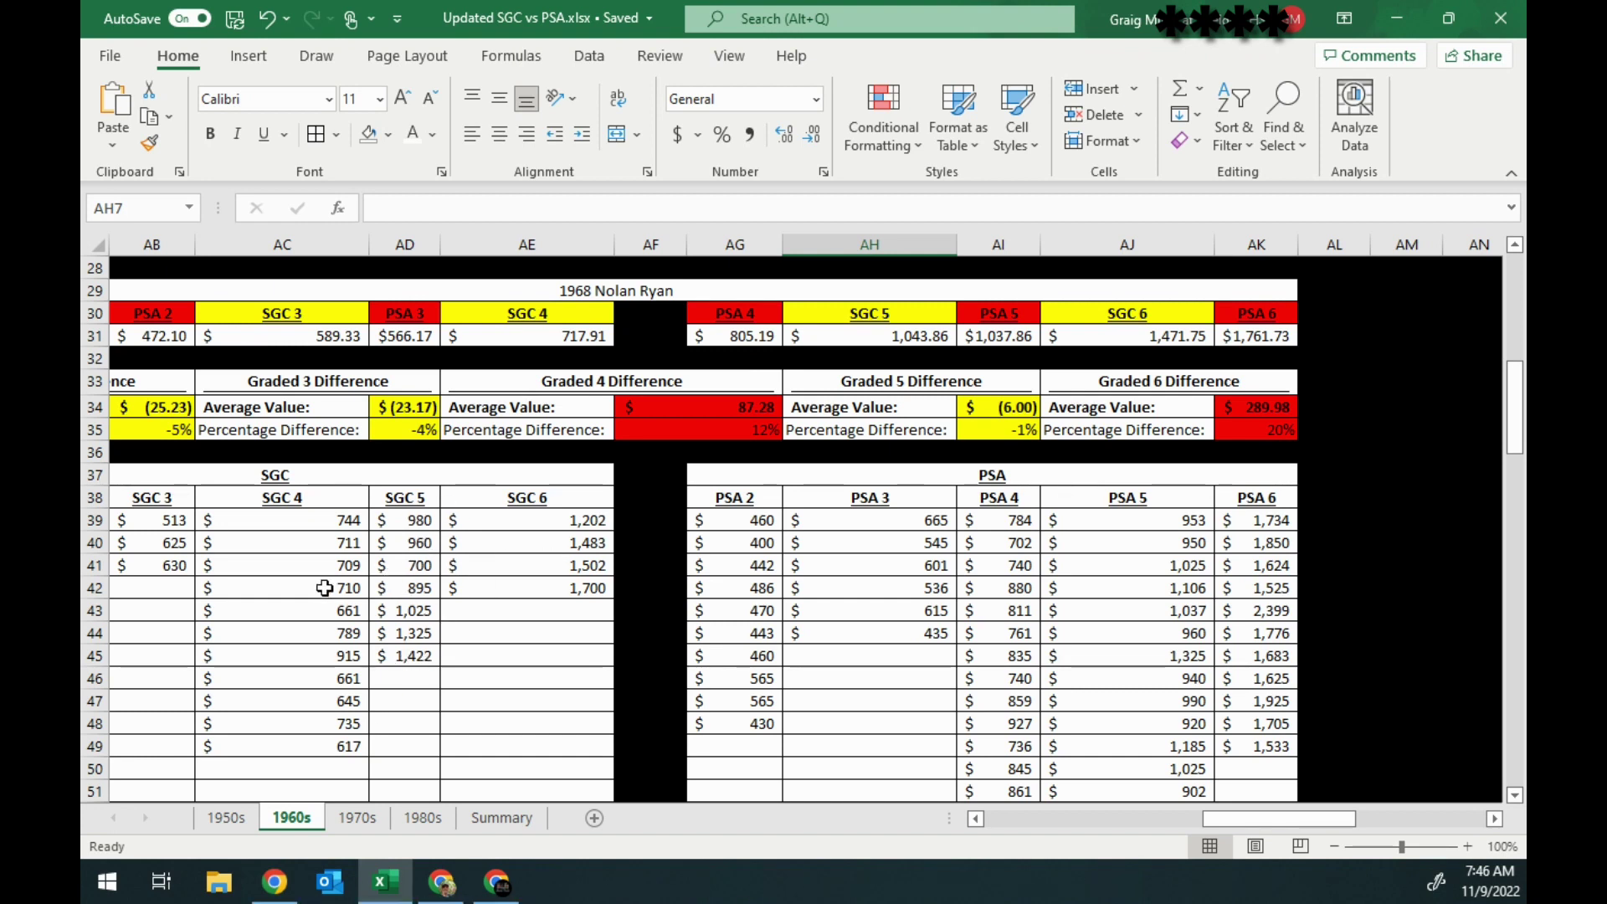
scroll(1071, 569, "down", 1)
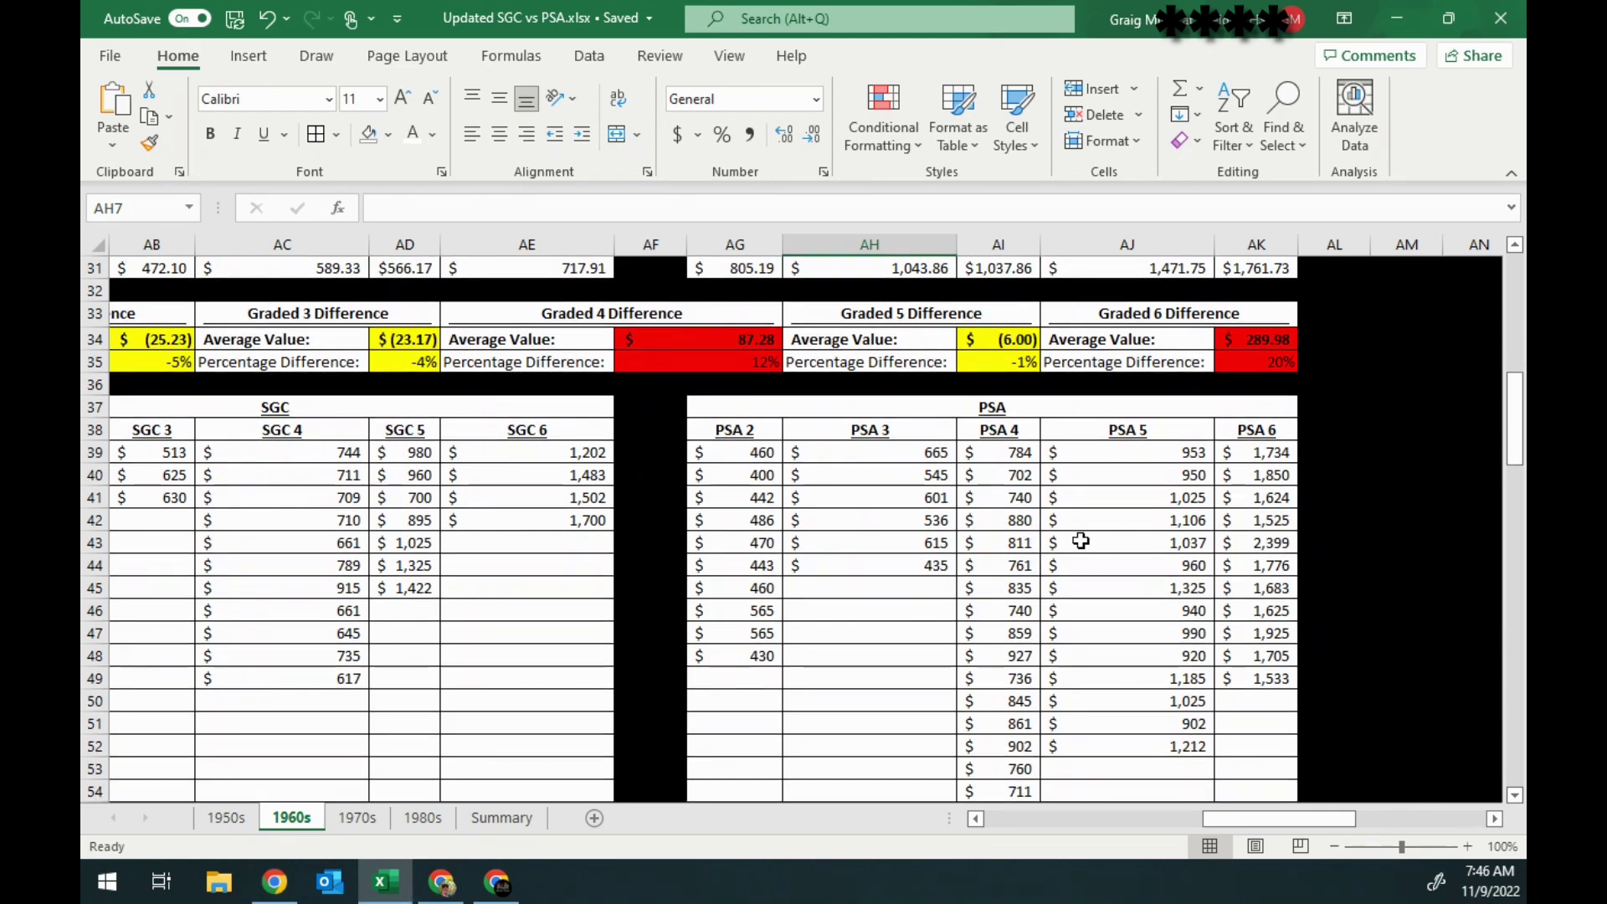
scroll(1064, 615, "up", 5)
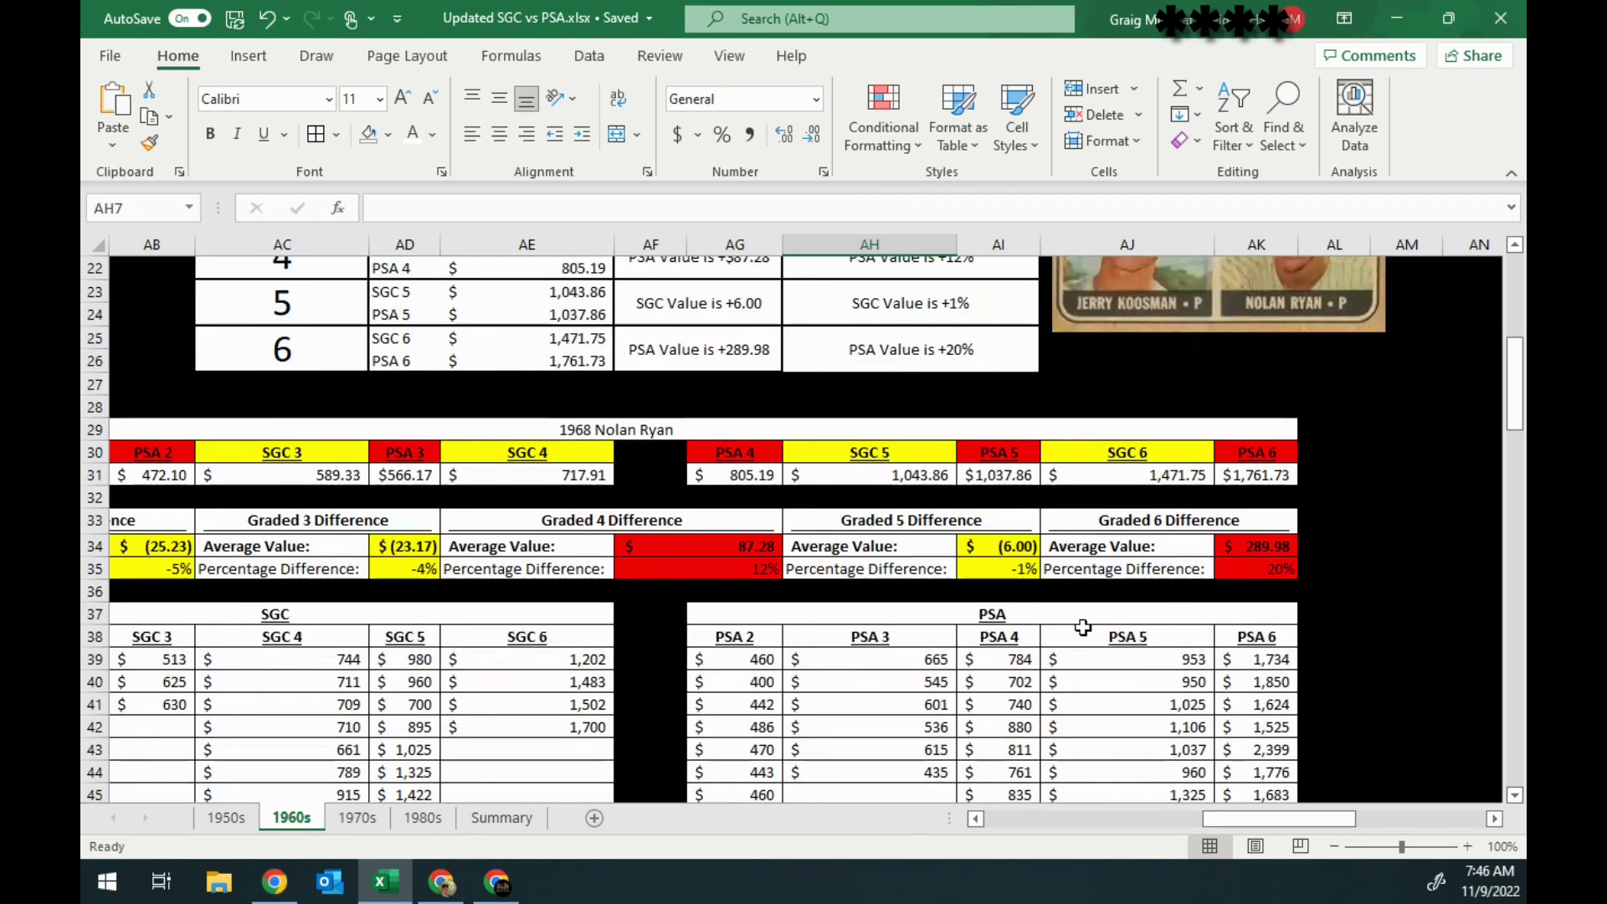
scroll(1087, 629, "up", 1)
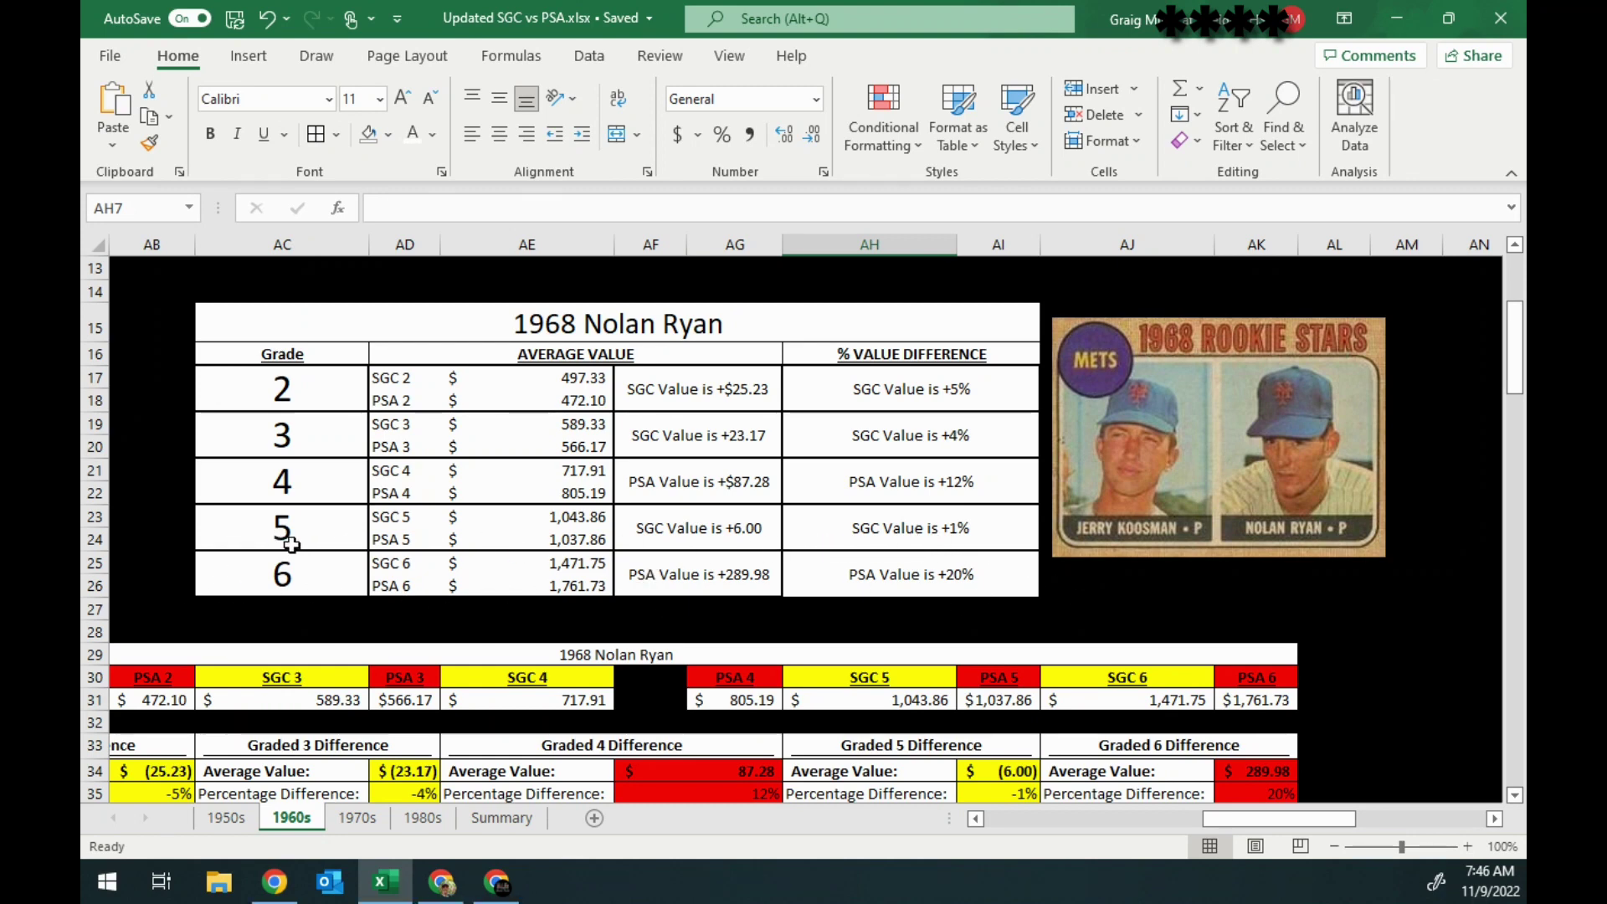
left_click_drag(1257, 818, 1095, 825)
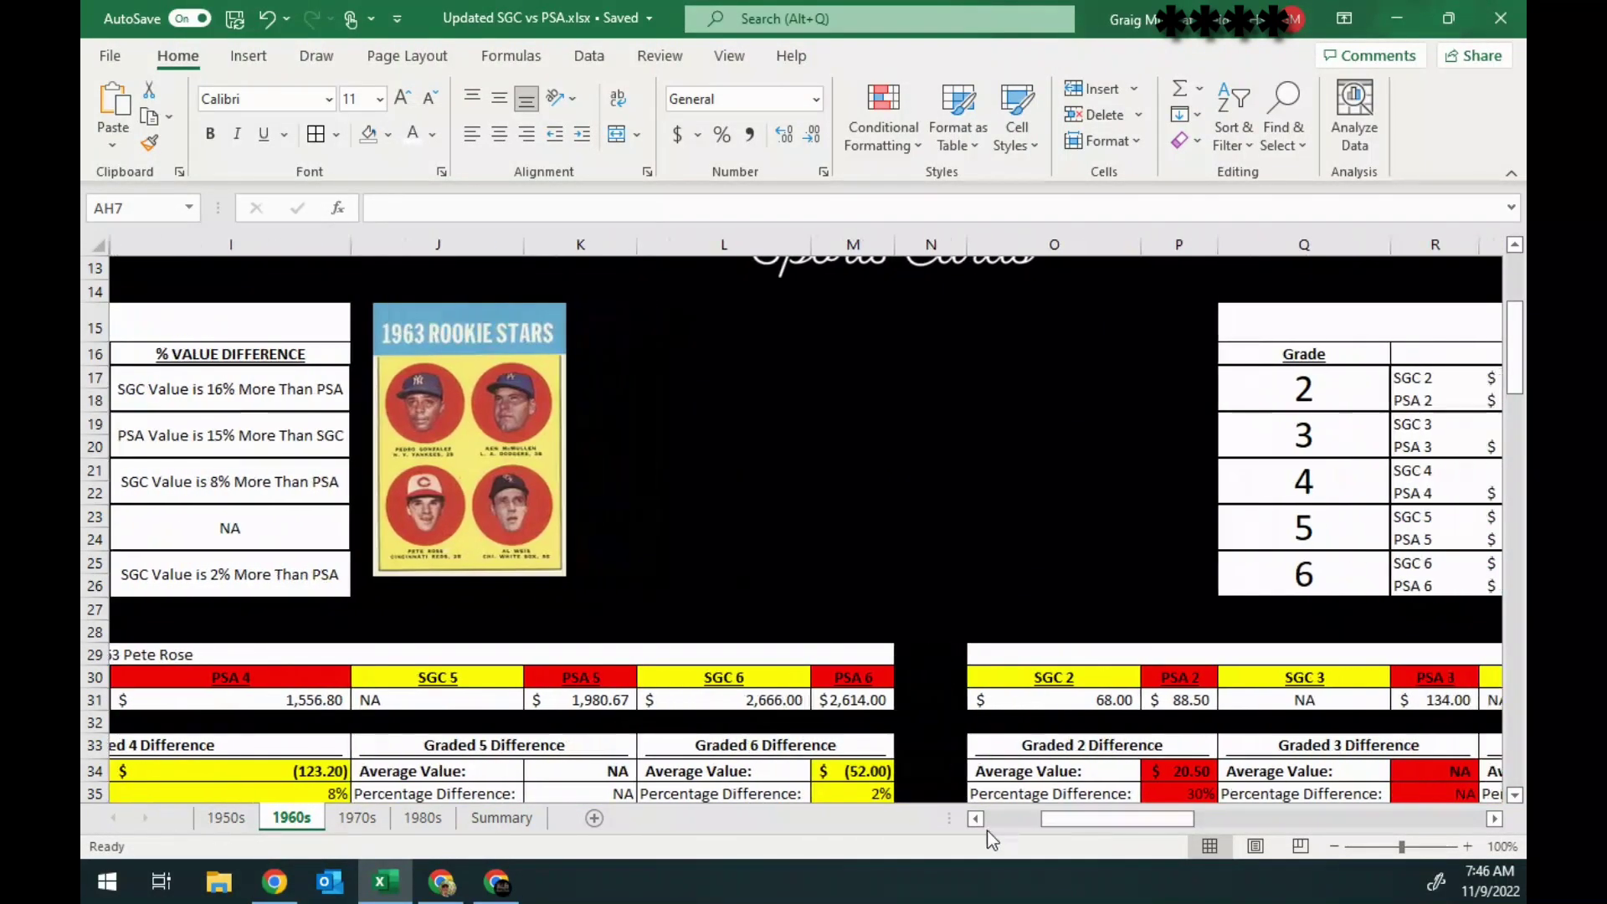
- Open the 1970s sheet and bring up the 1973 Mike Schmidt comparison table to review its values by grade
left_click(355, 820)
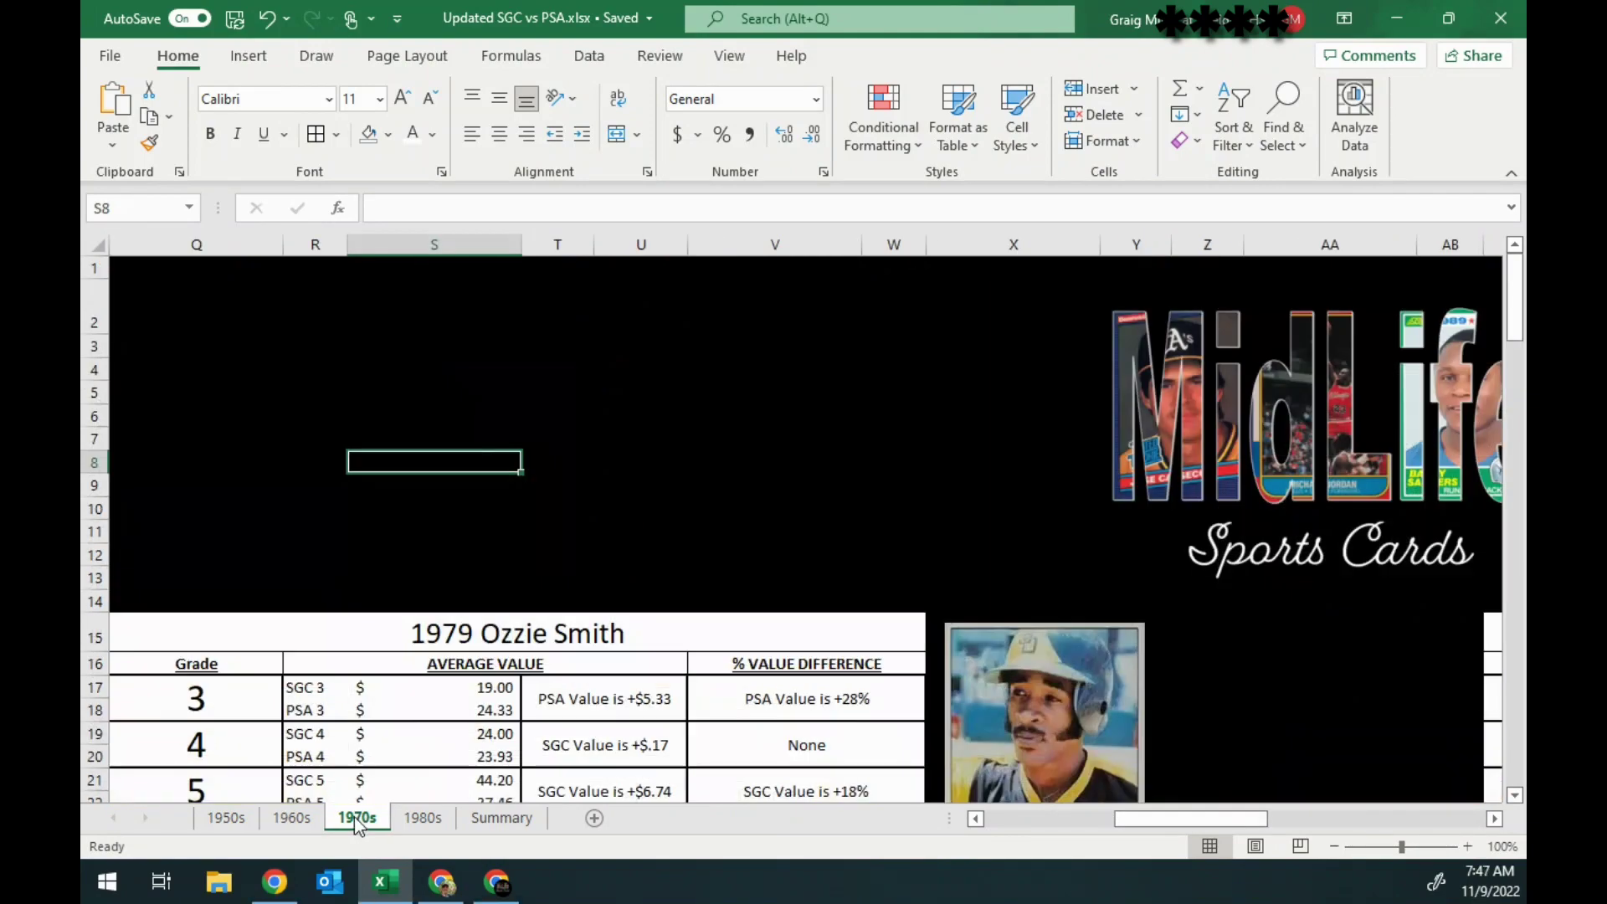
scroll(576, 609, "down", 2)
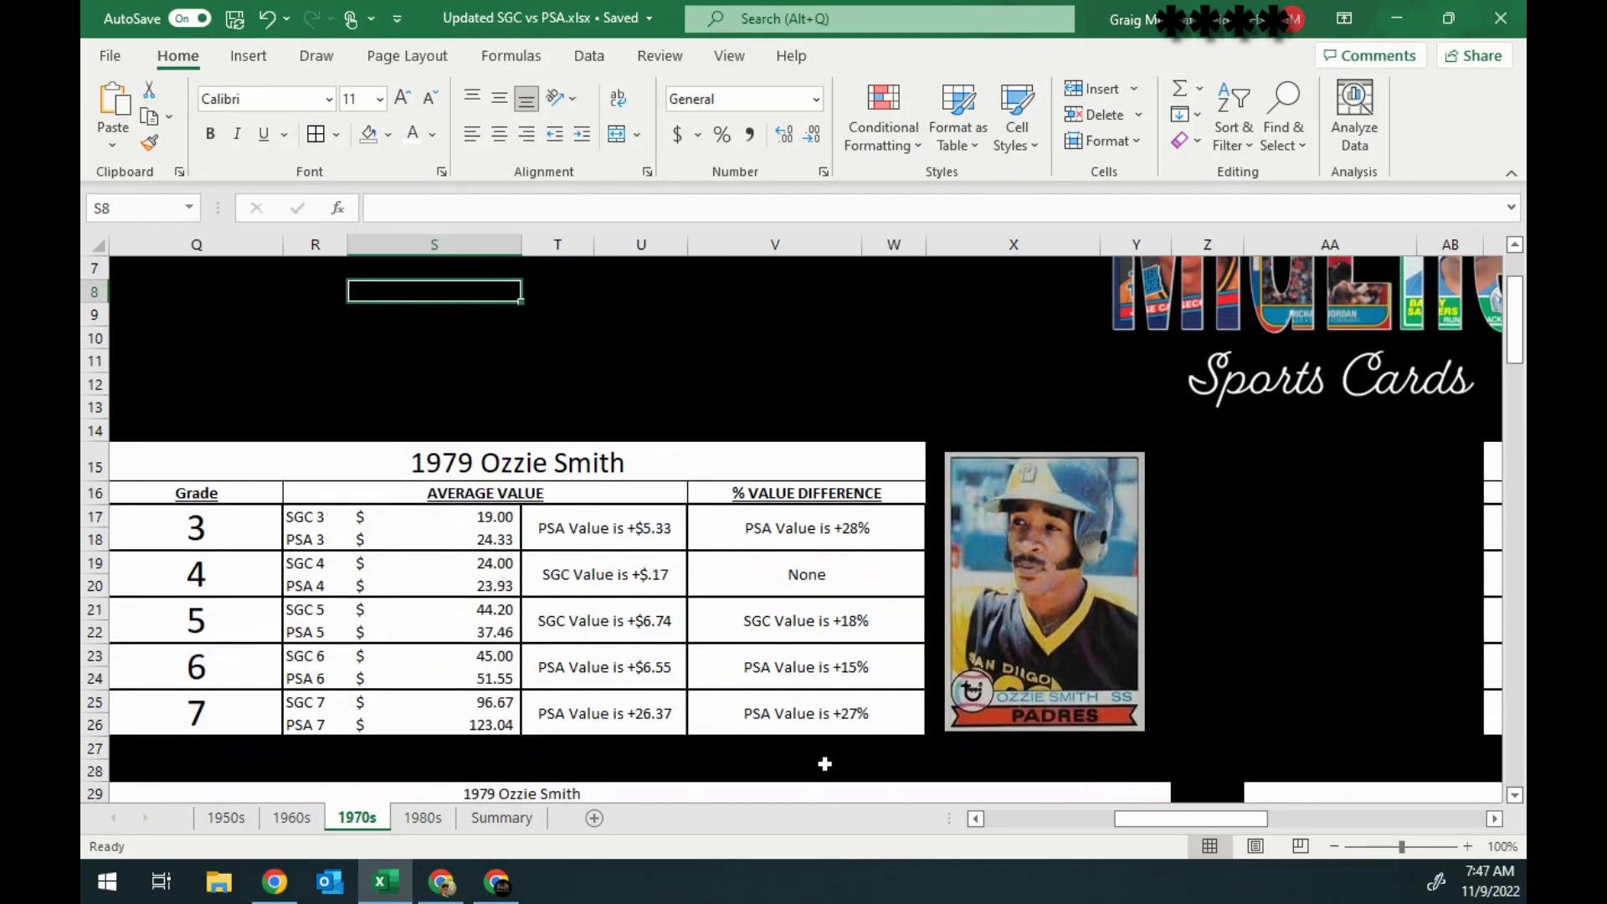
left_click_drag(1197, 819, 1012, 827)
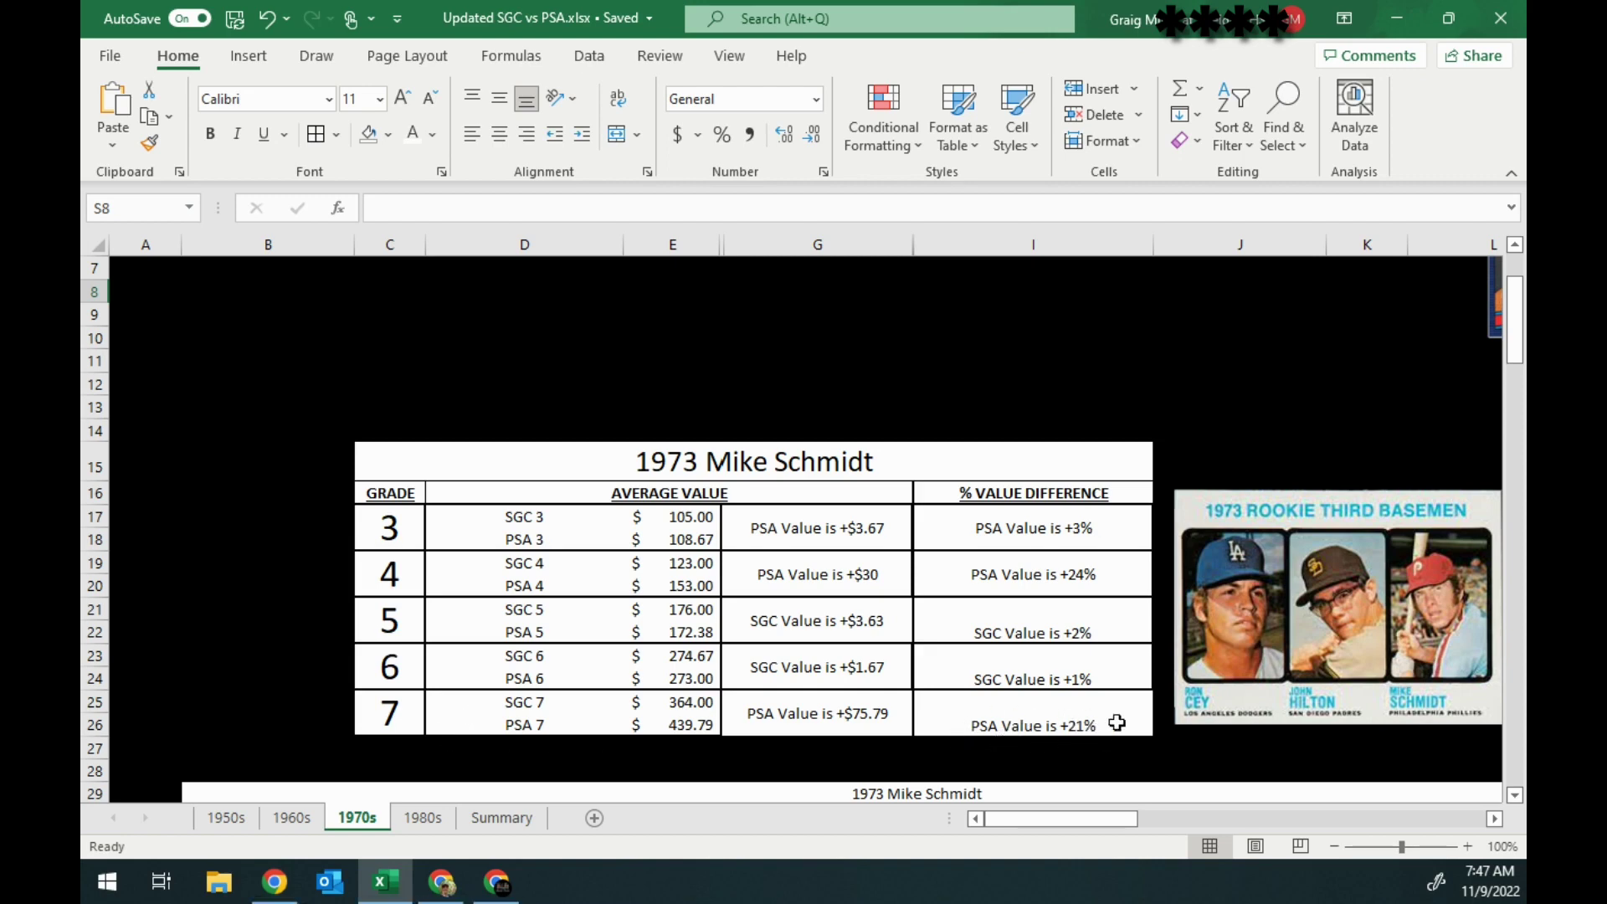
- Examine the individual SGC and PSA sales of the 1973 Mike Schmidt and recheck its percentage differences by grade
scroll(1008, 720, "down", 5)
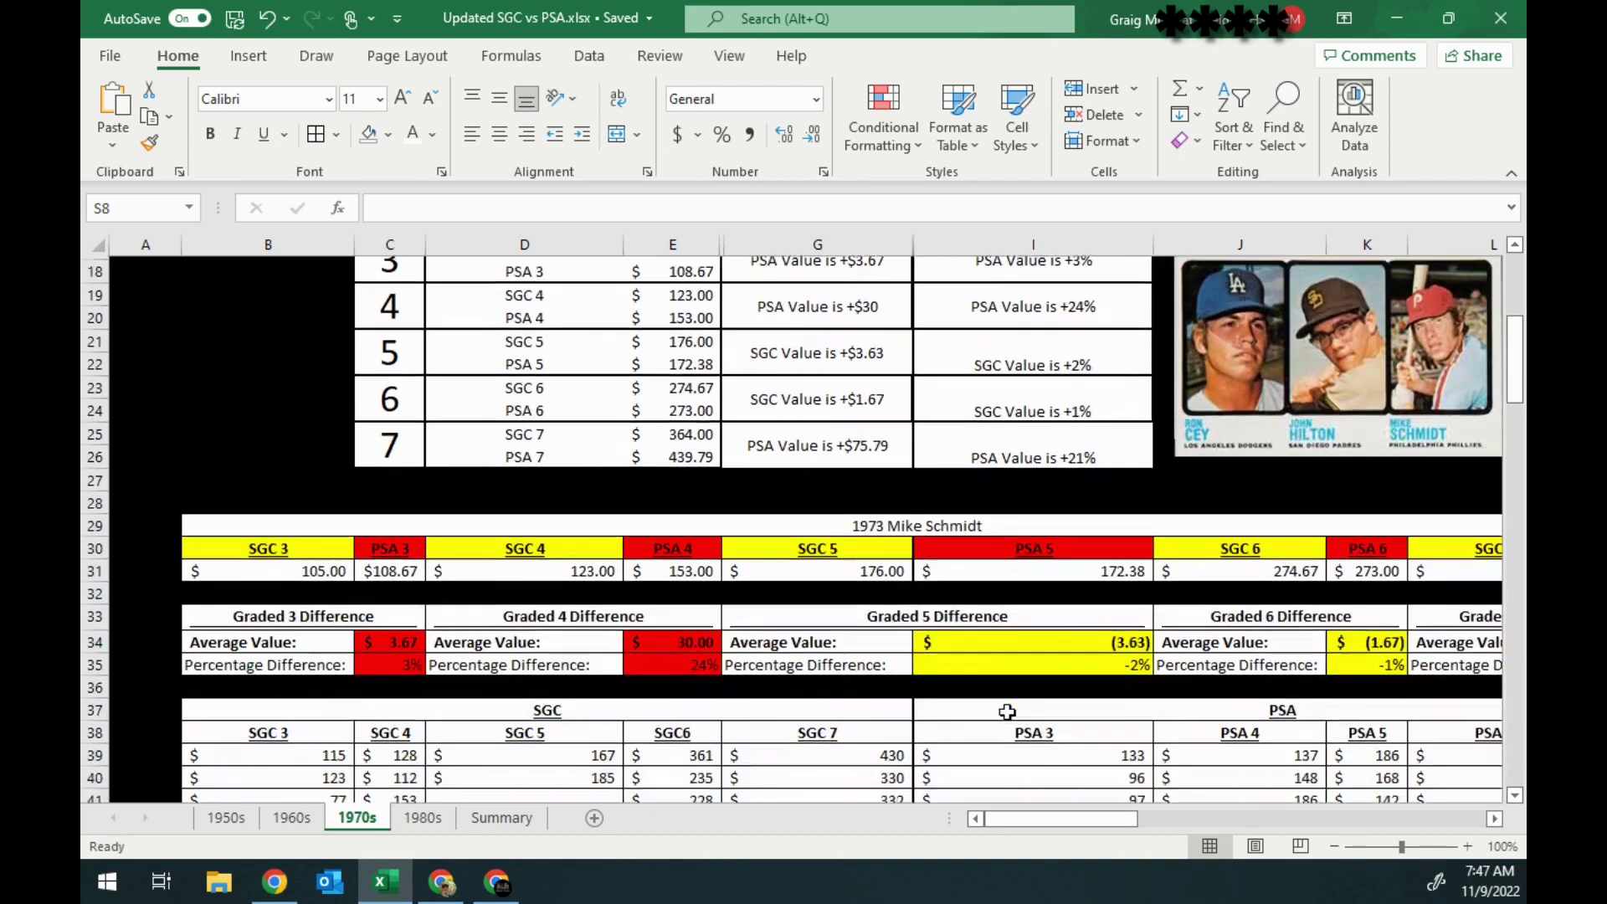
scroll(1007, 712, "down", 1)
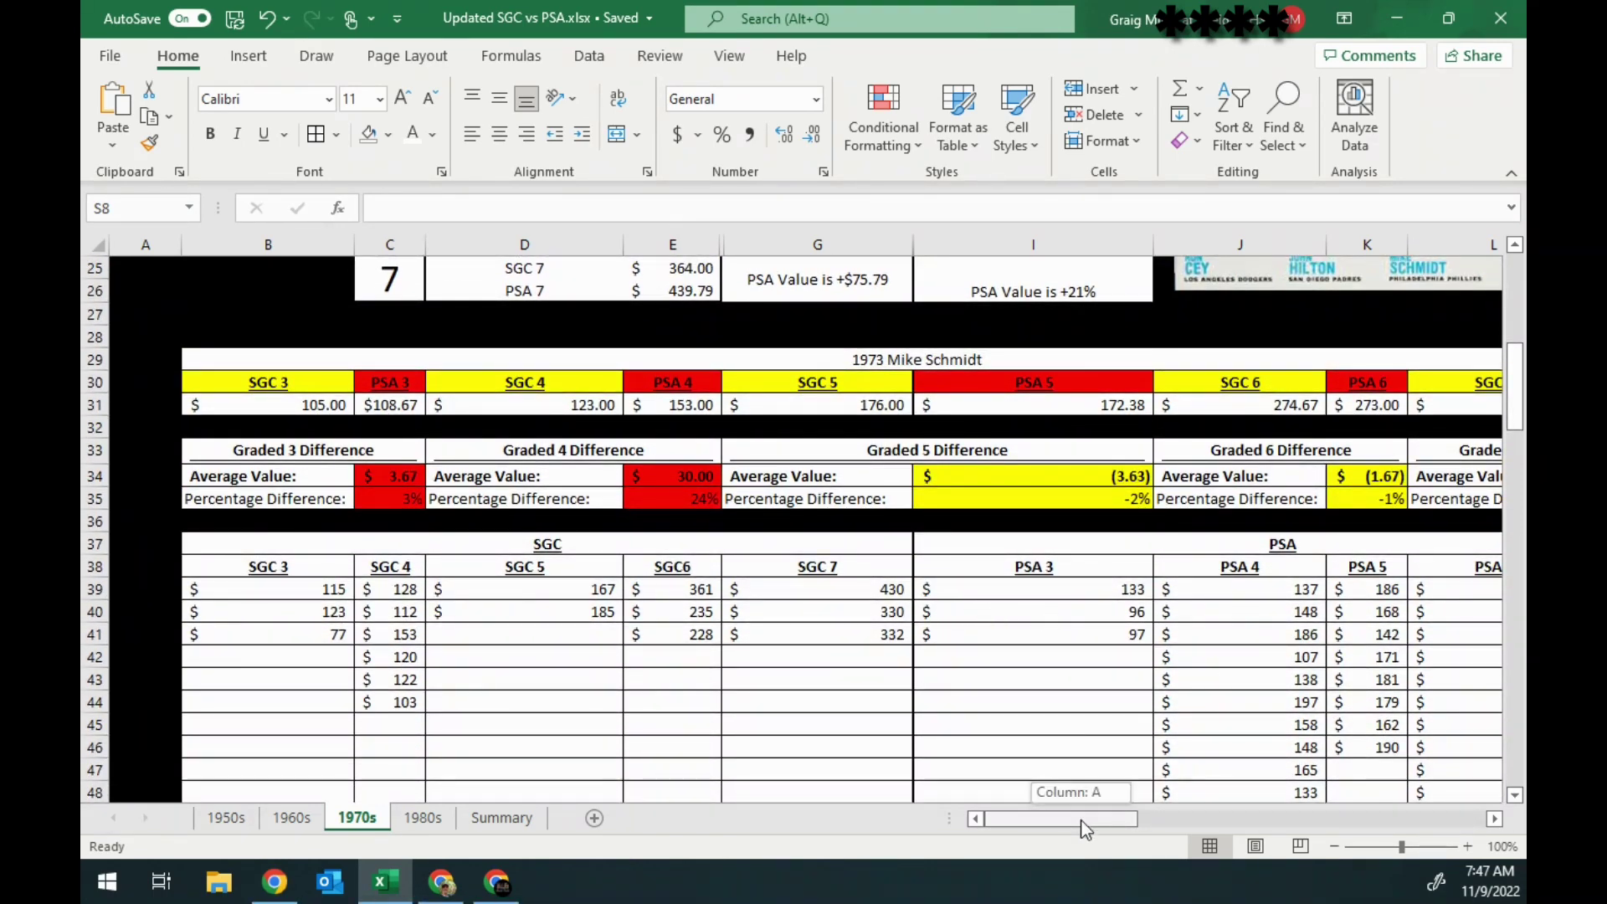
left_click_drag(1079, 818, 1105, 819)
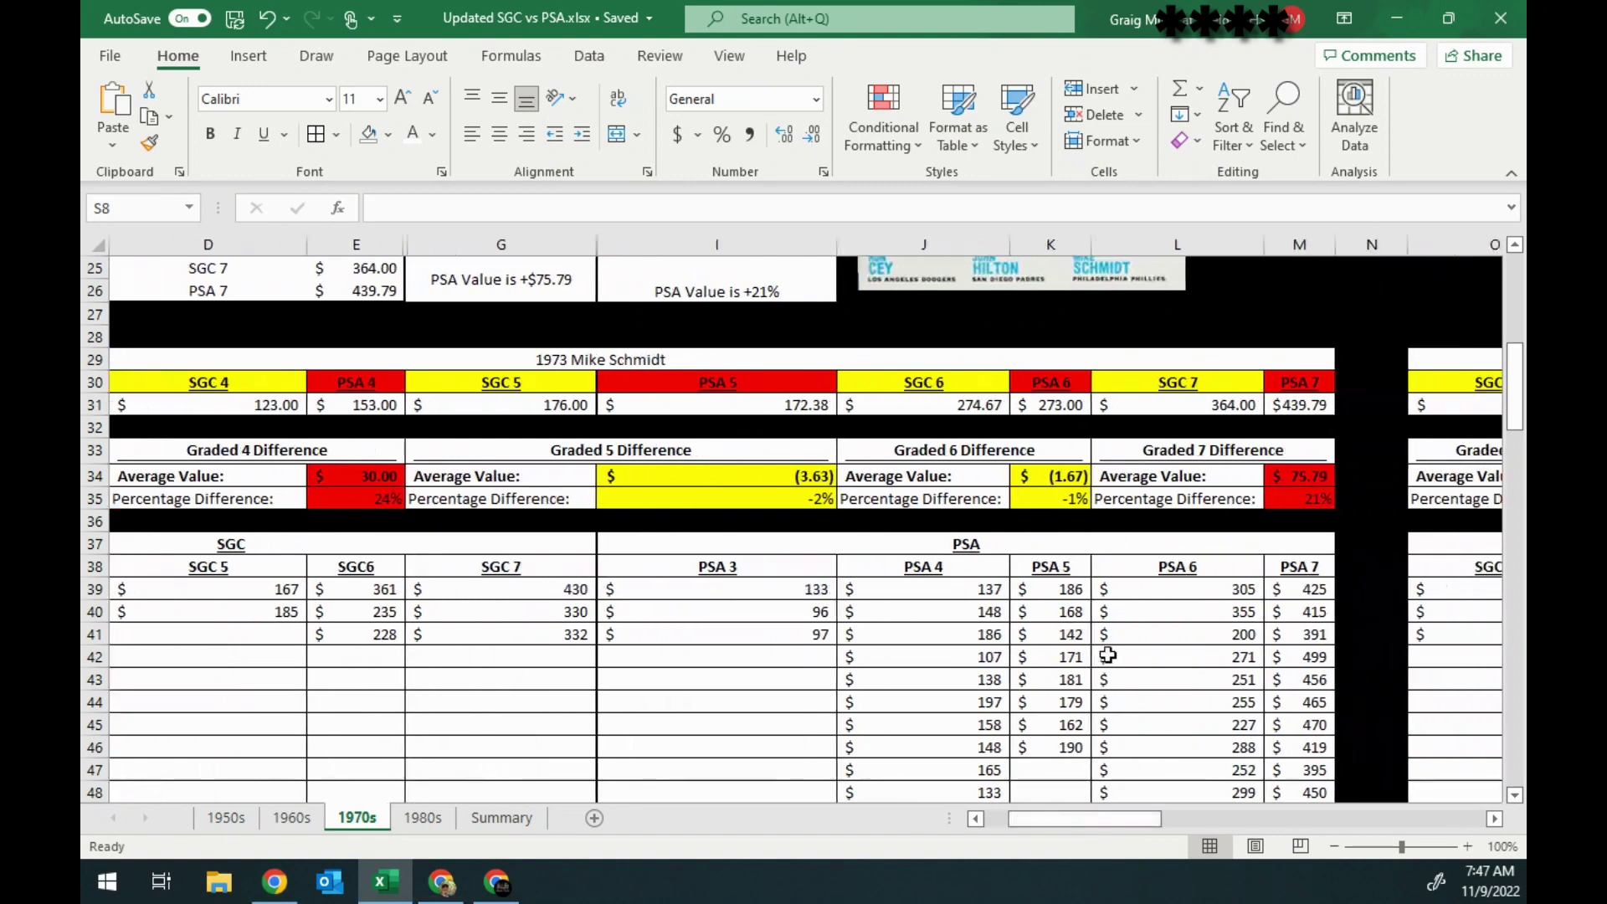
scroll(1110, 641, "down", 3)
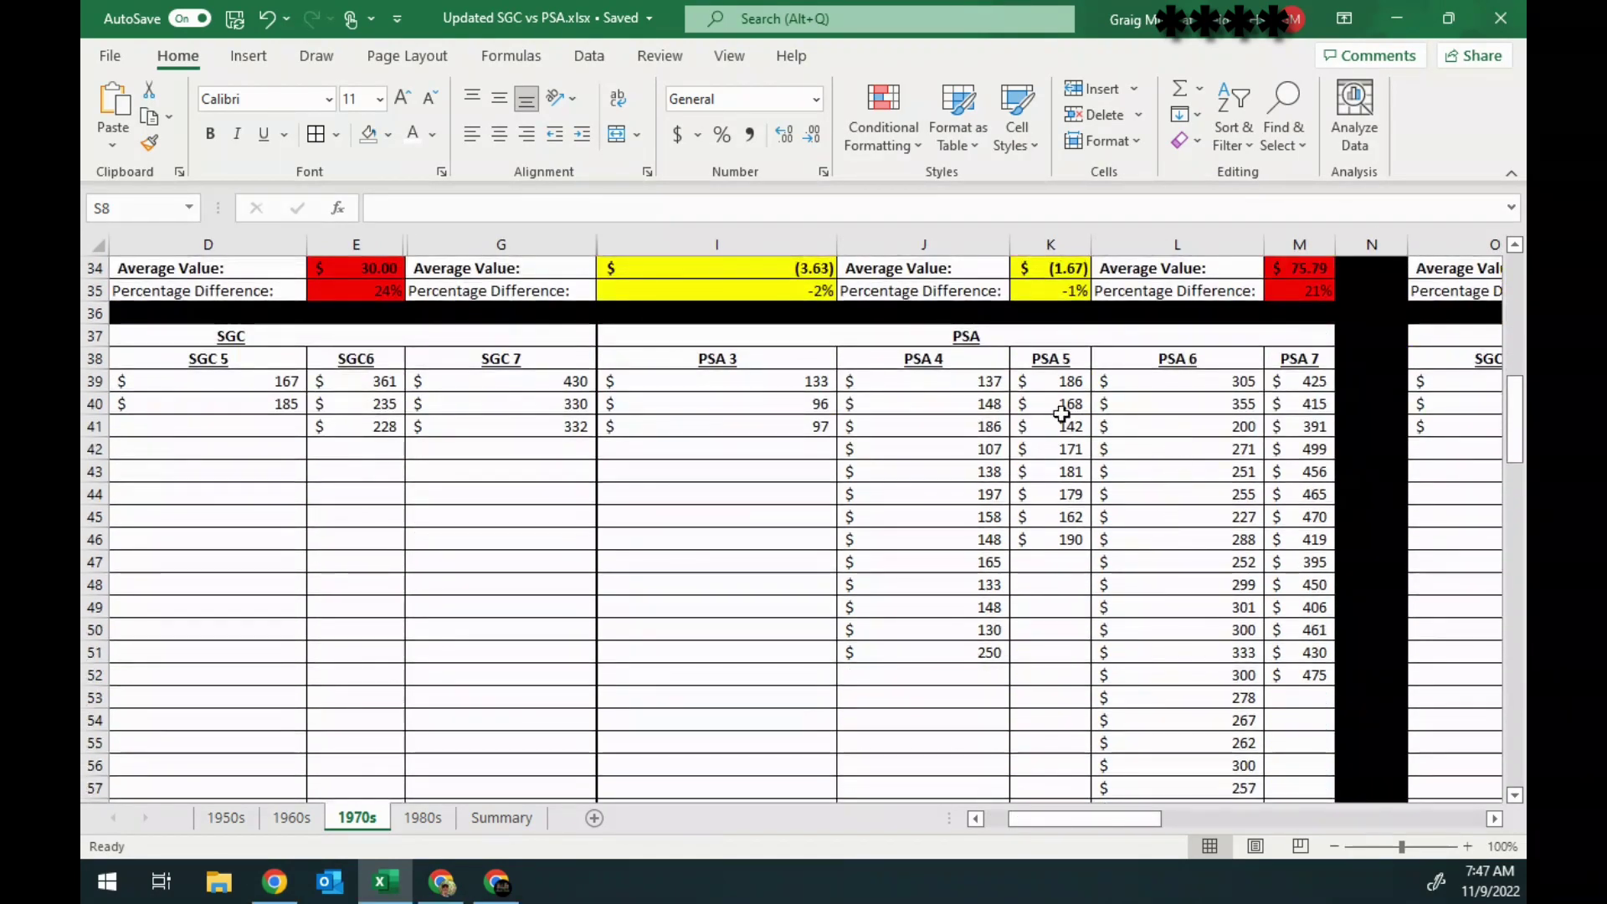
scroll(1184, 561, "down", 2)
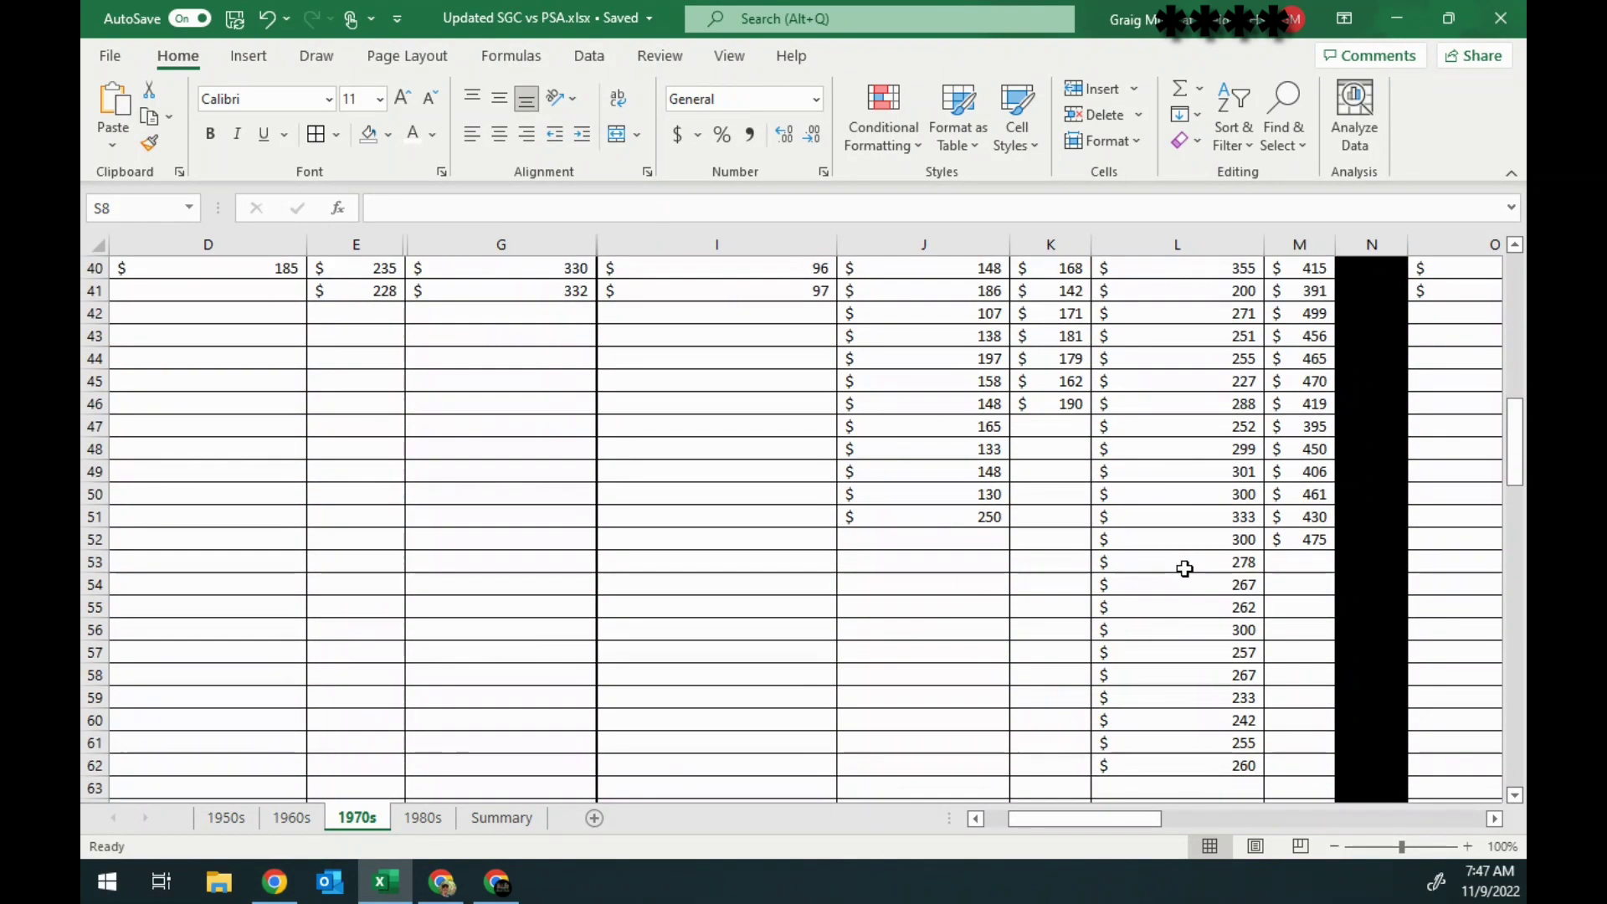
scroll(1183, 568, "up", 8)
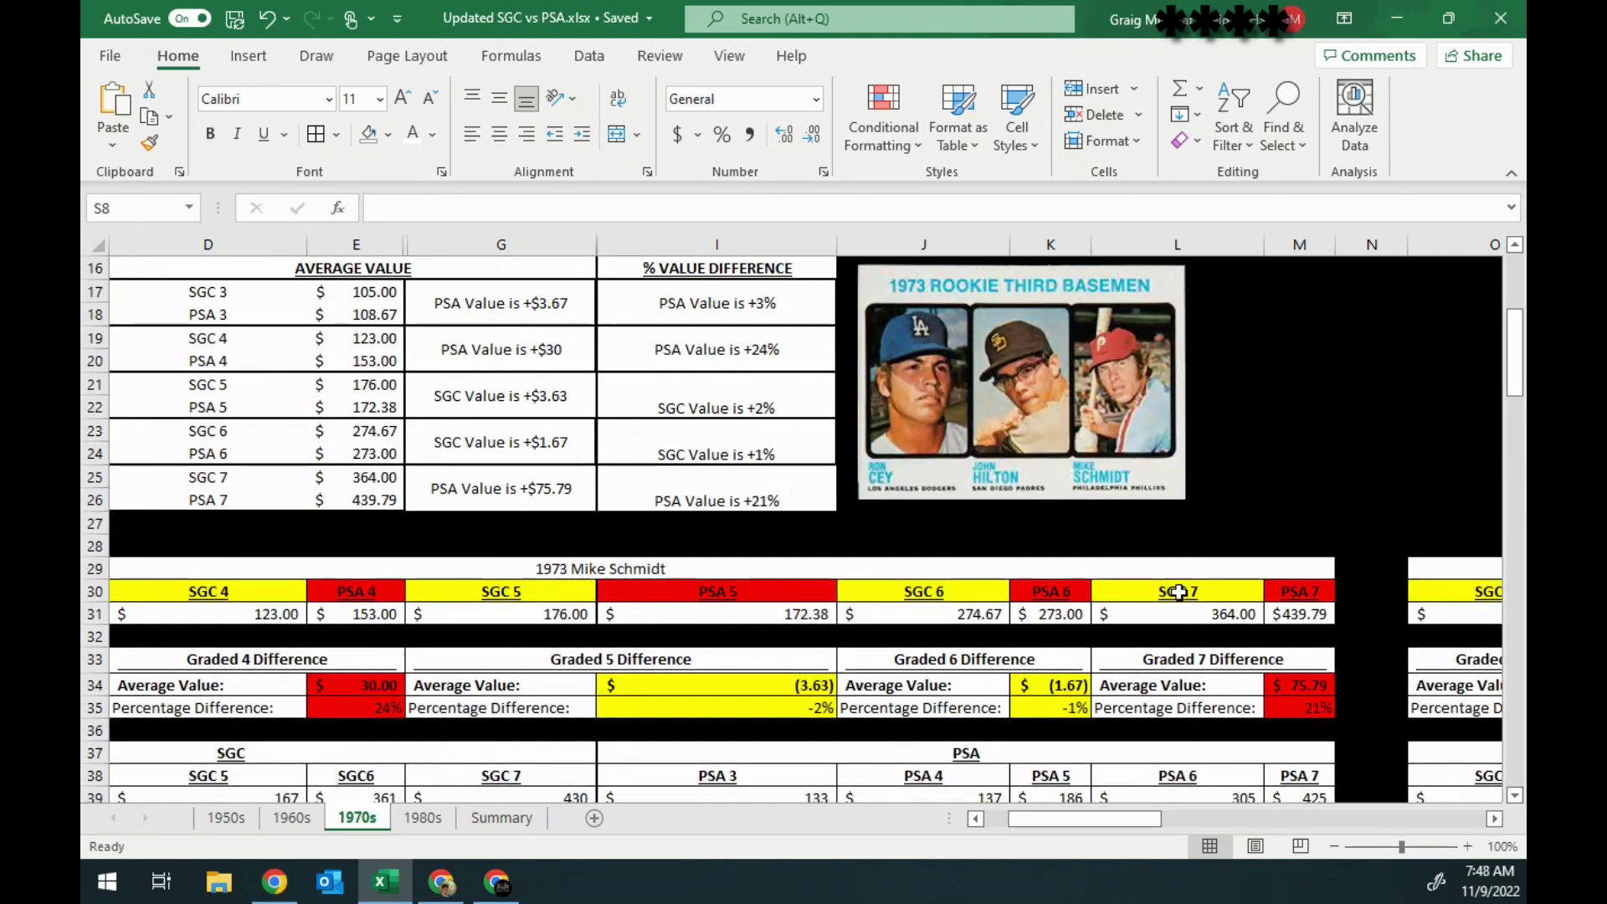
left_click_drag(1151, 818, 1123, 819)
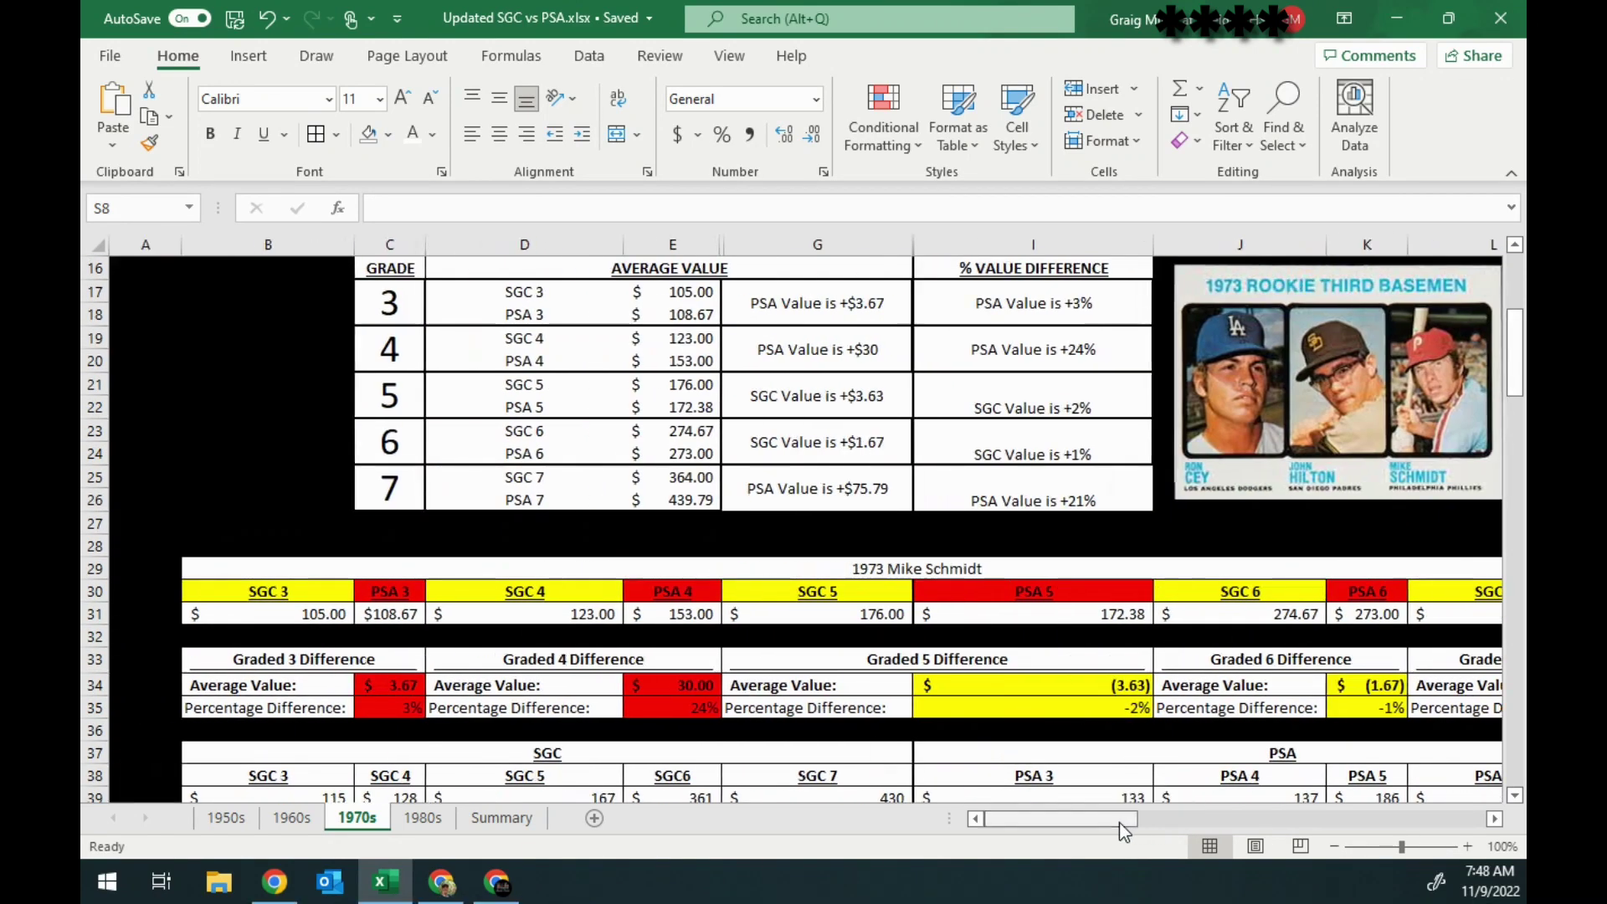
scroll(1048, 612, "up", 1)
scroll(1048, 612, "up", 2)
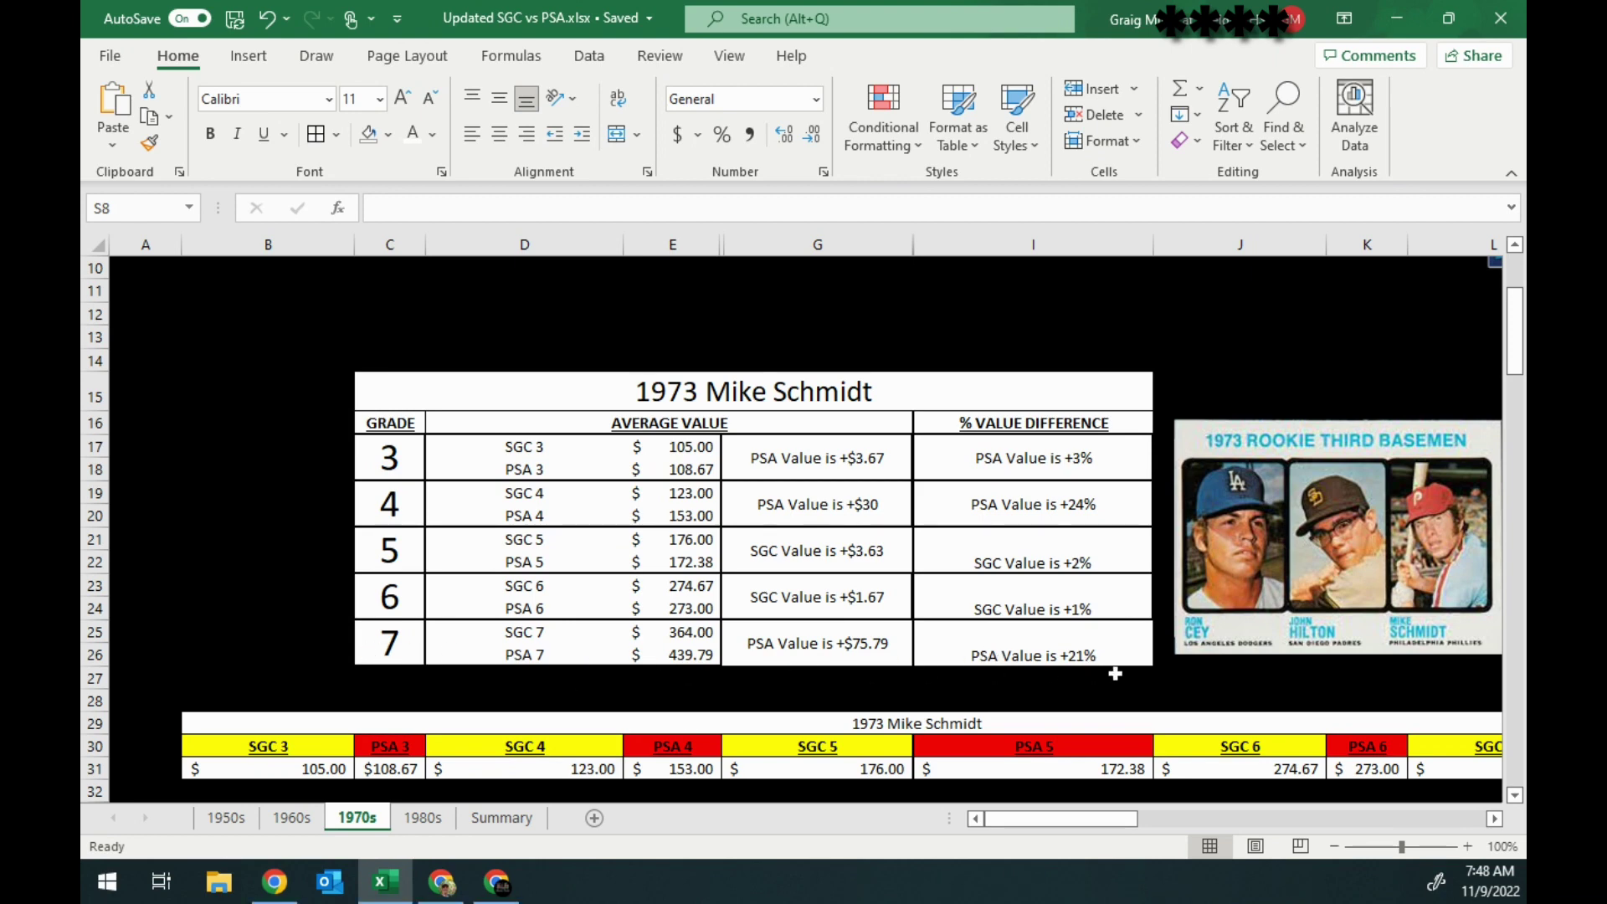
- Review the 1979 Ozzie Smith value comparison, and the 1974 Dave Winfield comparison with its underlying sales
left_click_drag(1080, 820, 1187, 824)
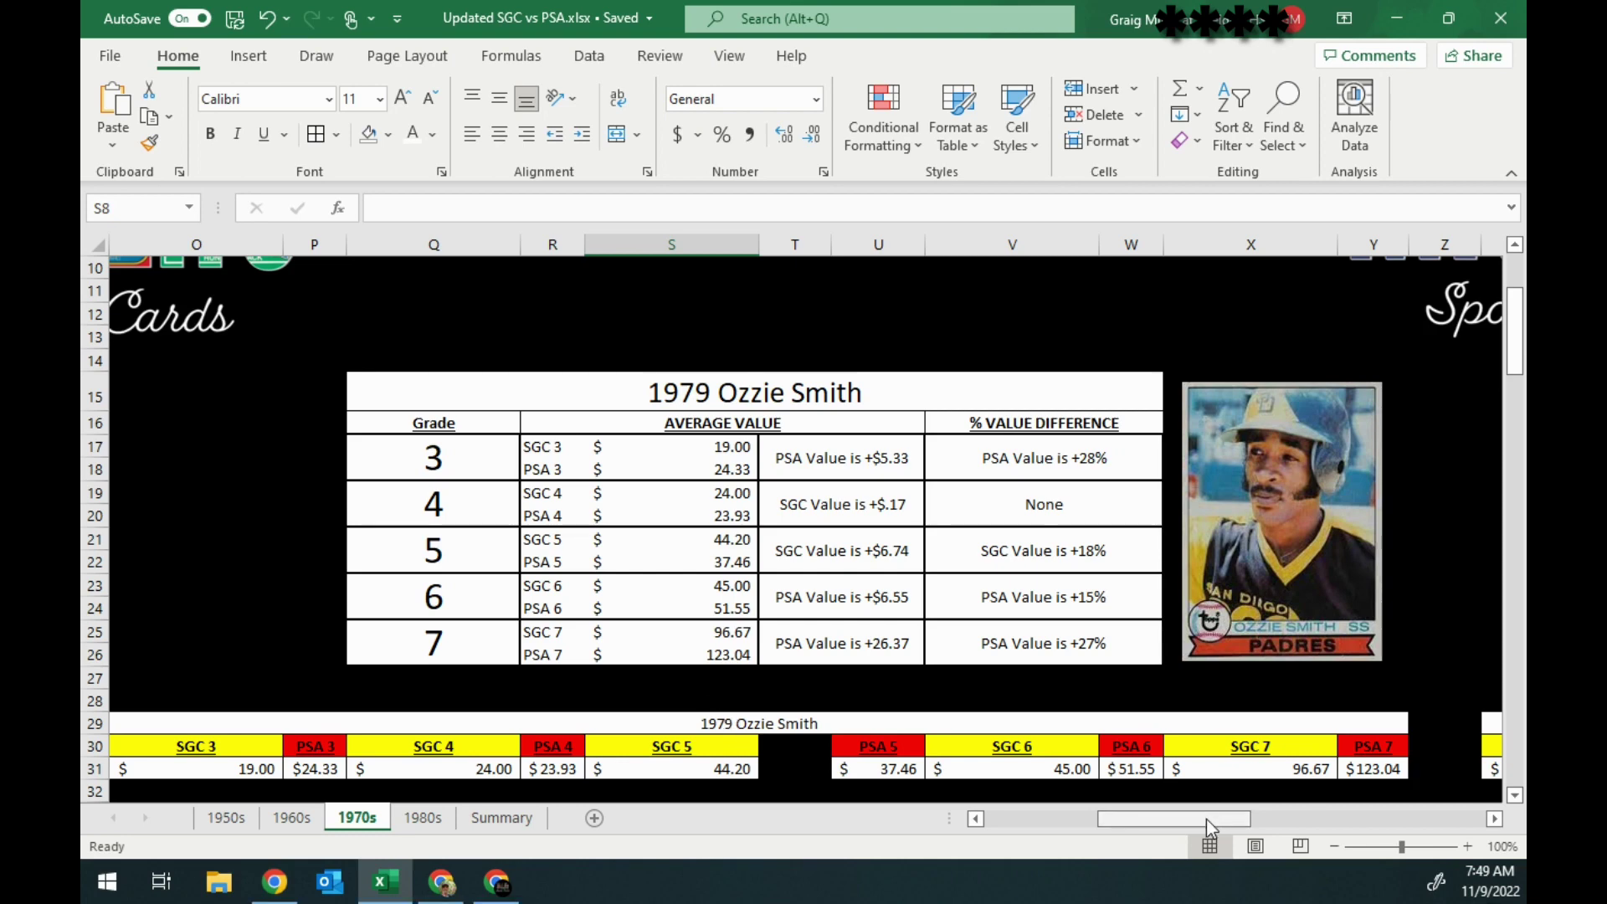
left_click_drag(1194, 825, 1291, 834)
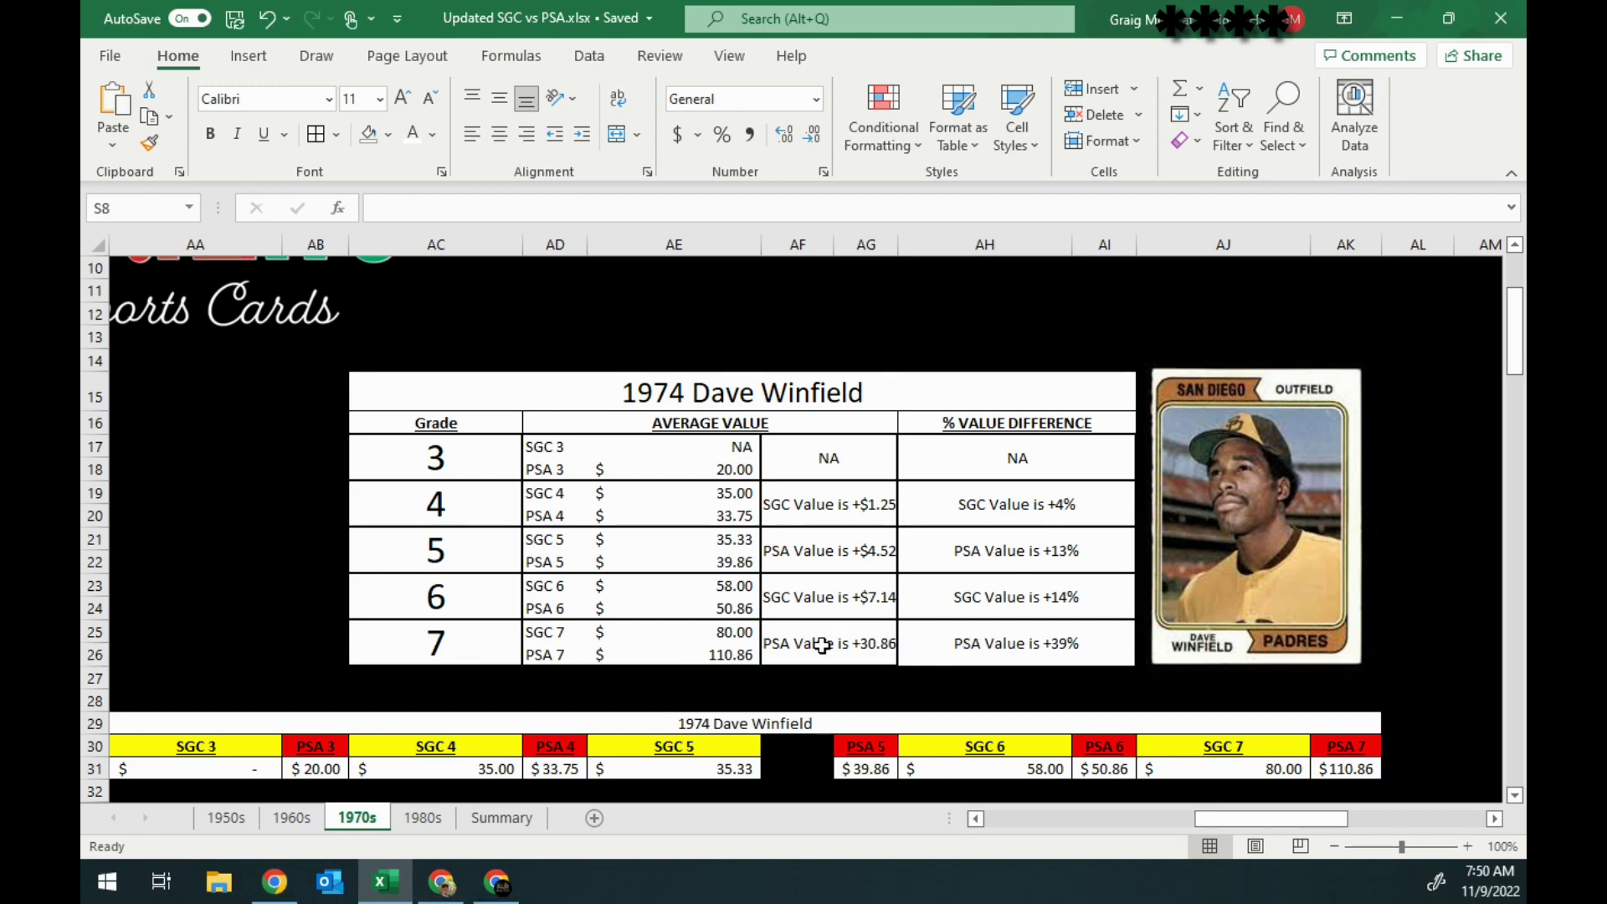
scroll(721, 649, "down", 6)
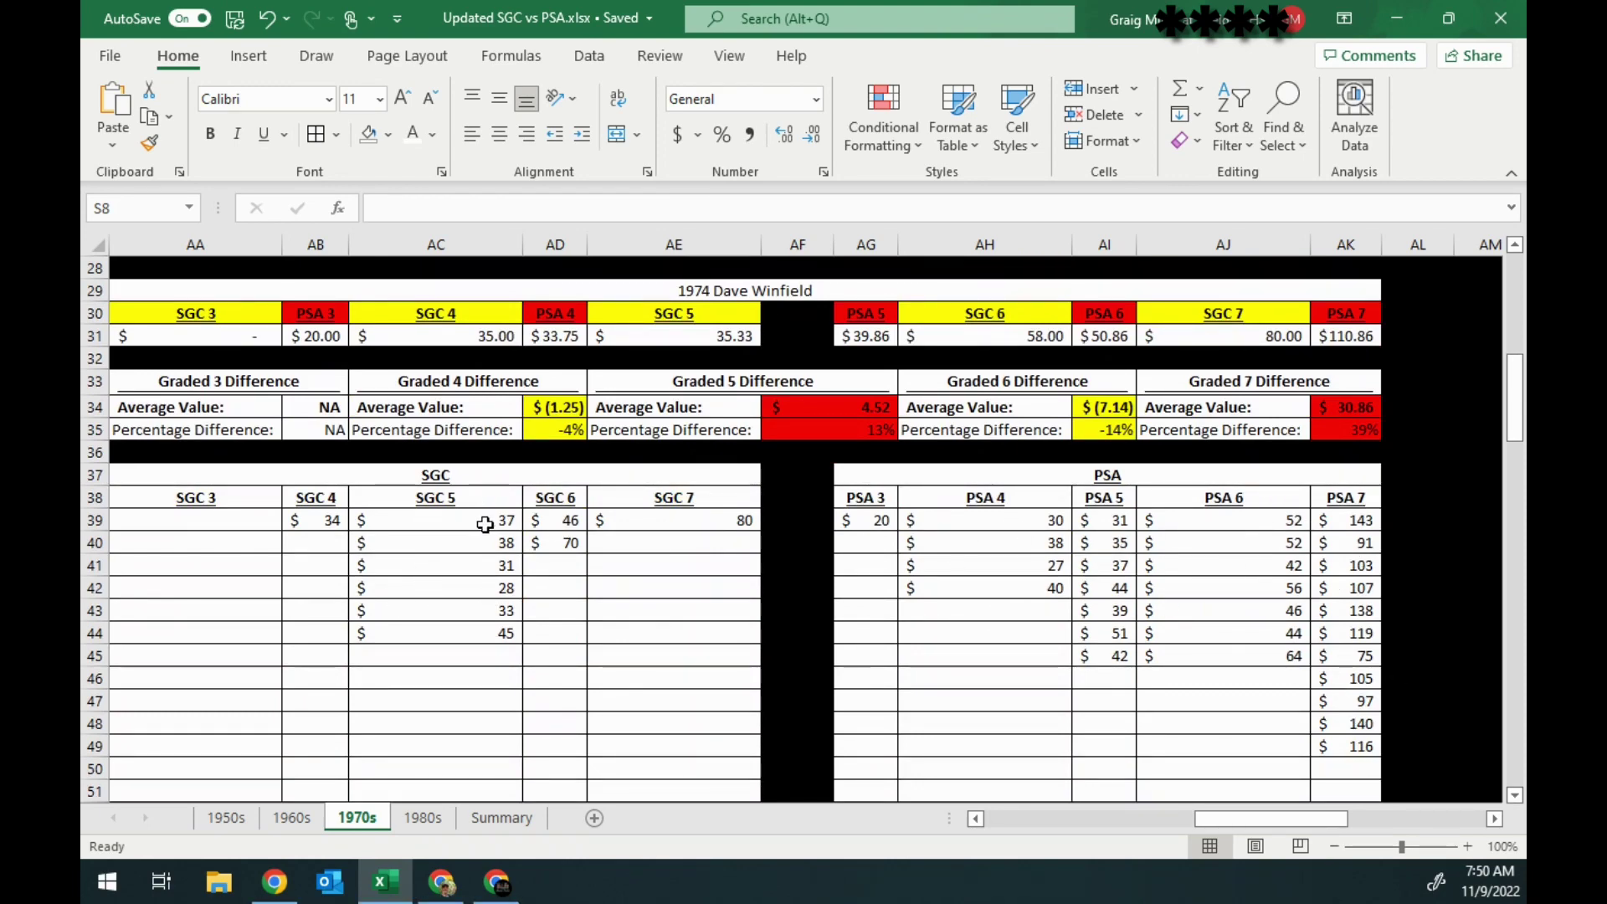
scroll(628, 607, "up", 4)
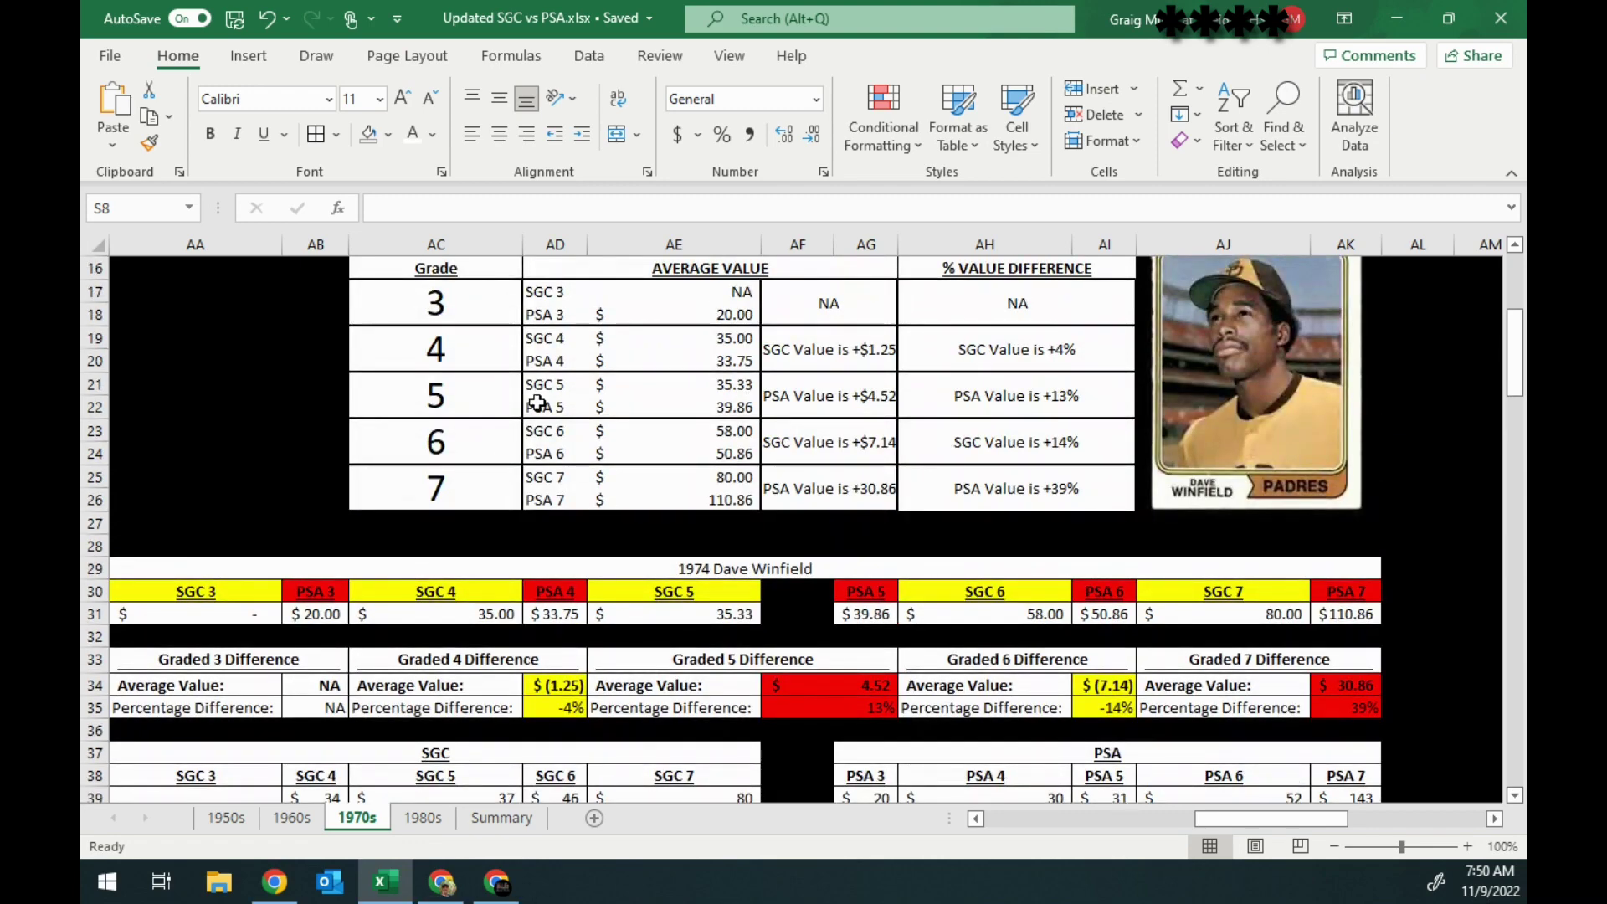
scroll(548, 488, "up", 1)
scroll(549, 488, "up", 1)
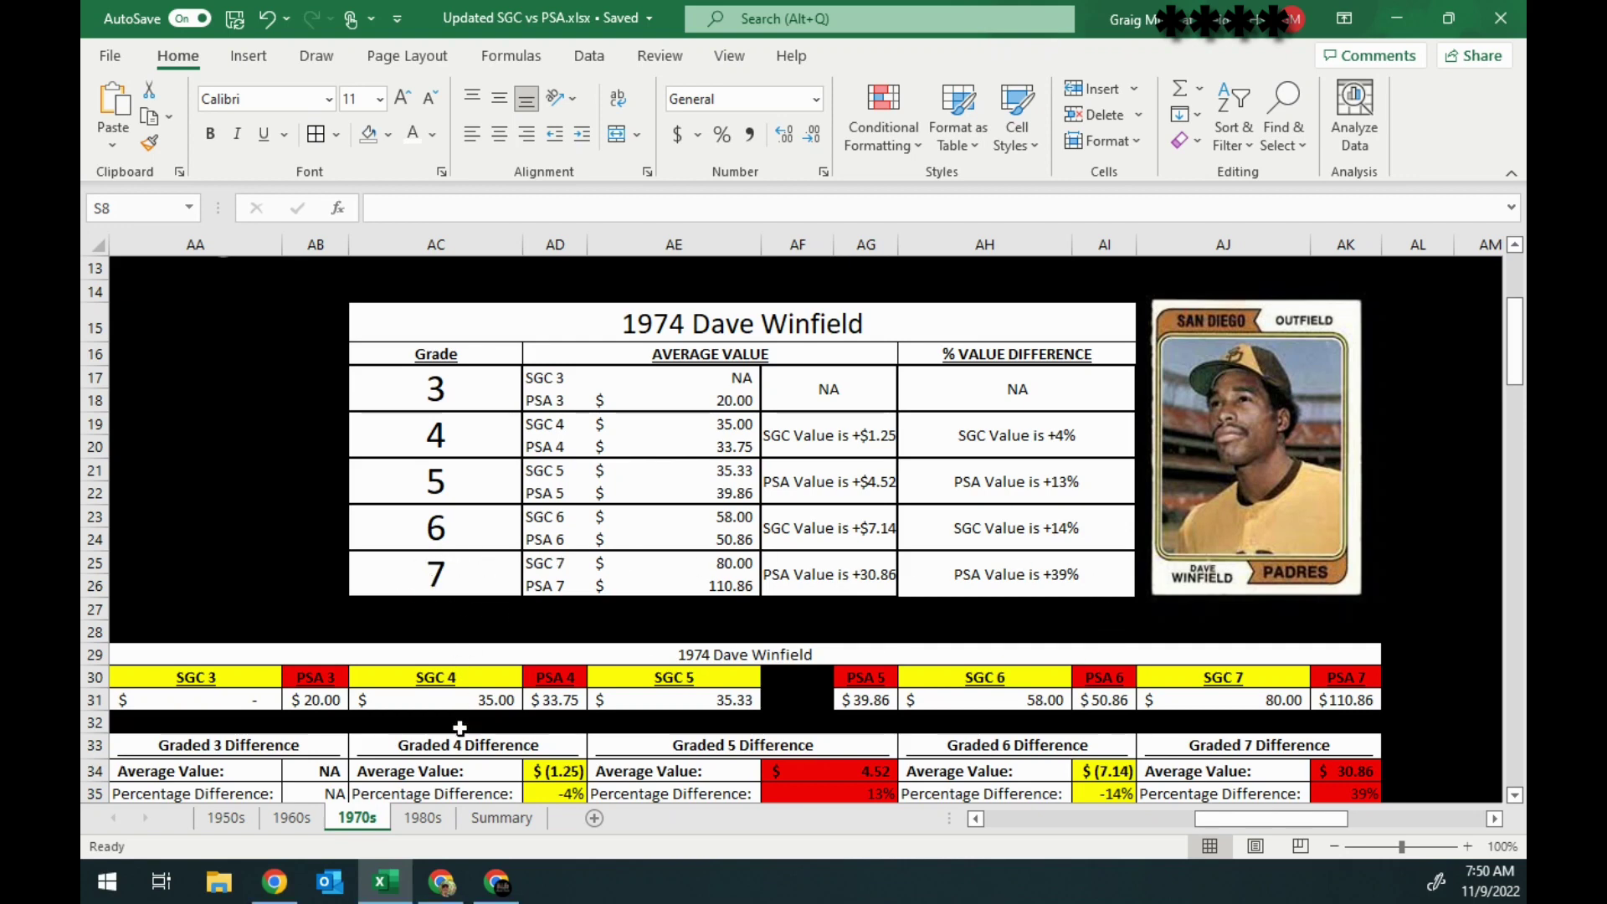
- Open the 1980s sheet and review the 1984 Donruss Don Mattingly average values and differences by grade
left_click(419, 824)
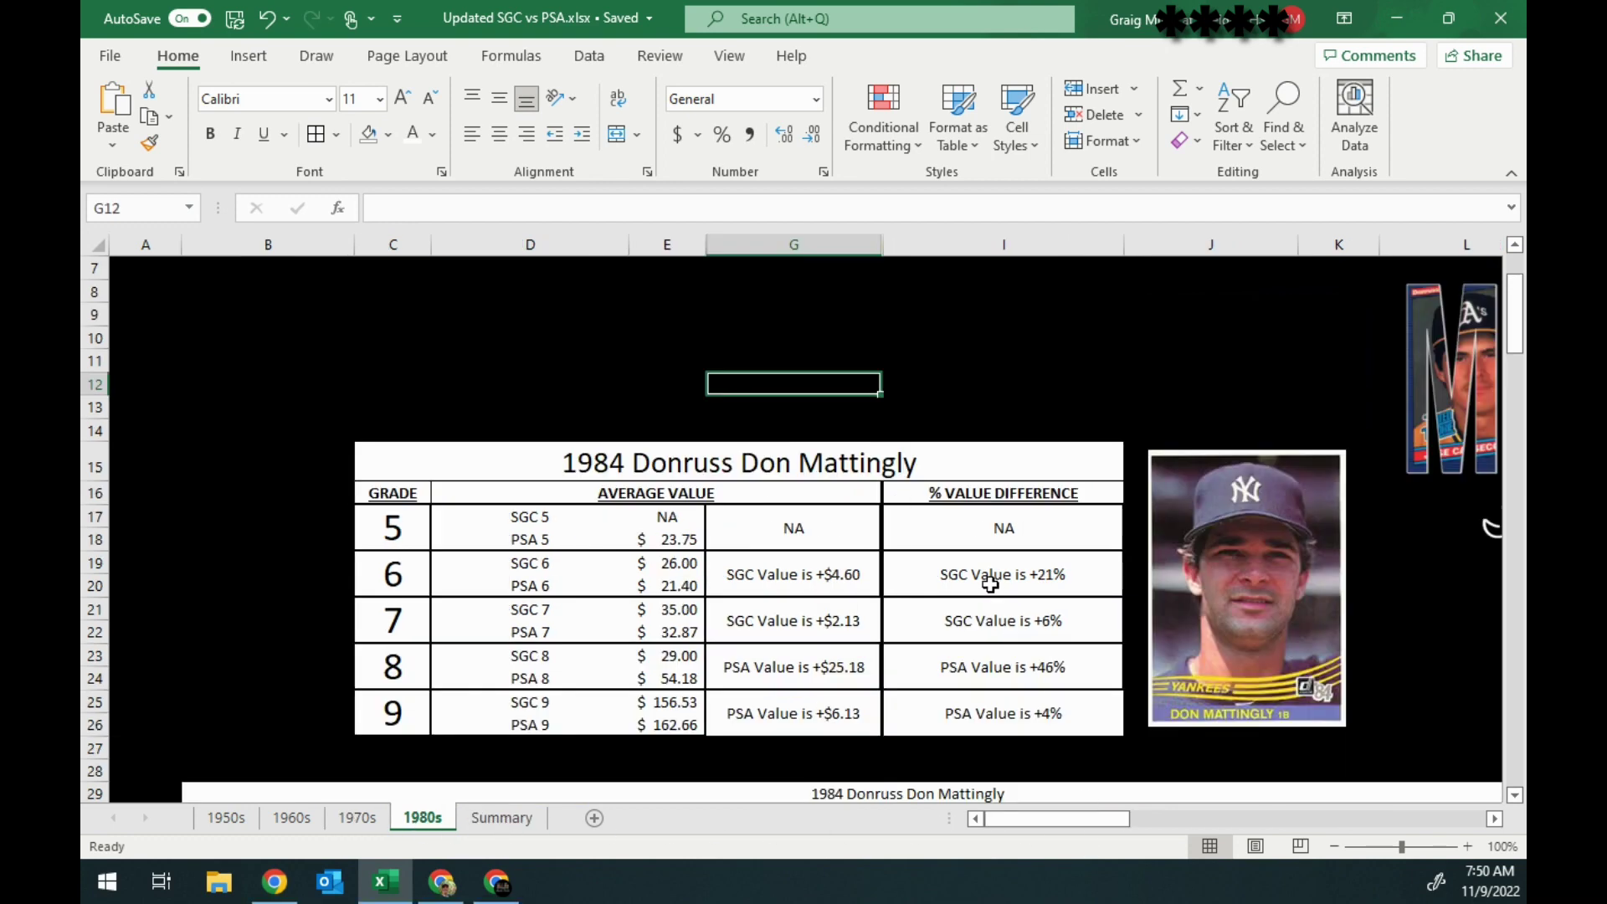
scroll(992, 591, "down", 2)
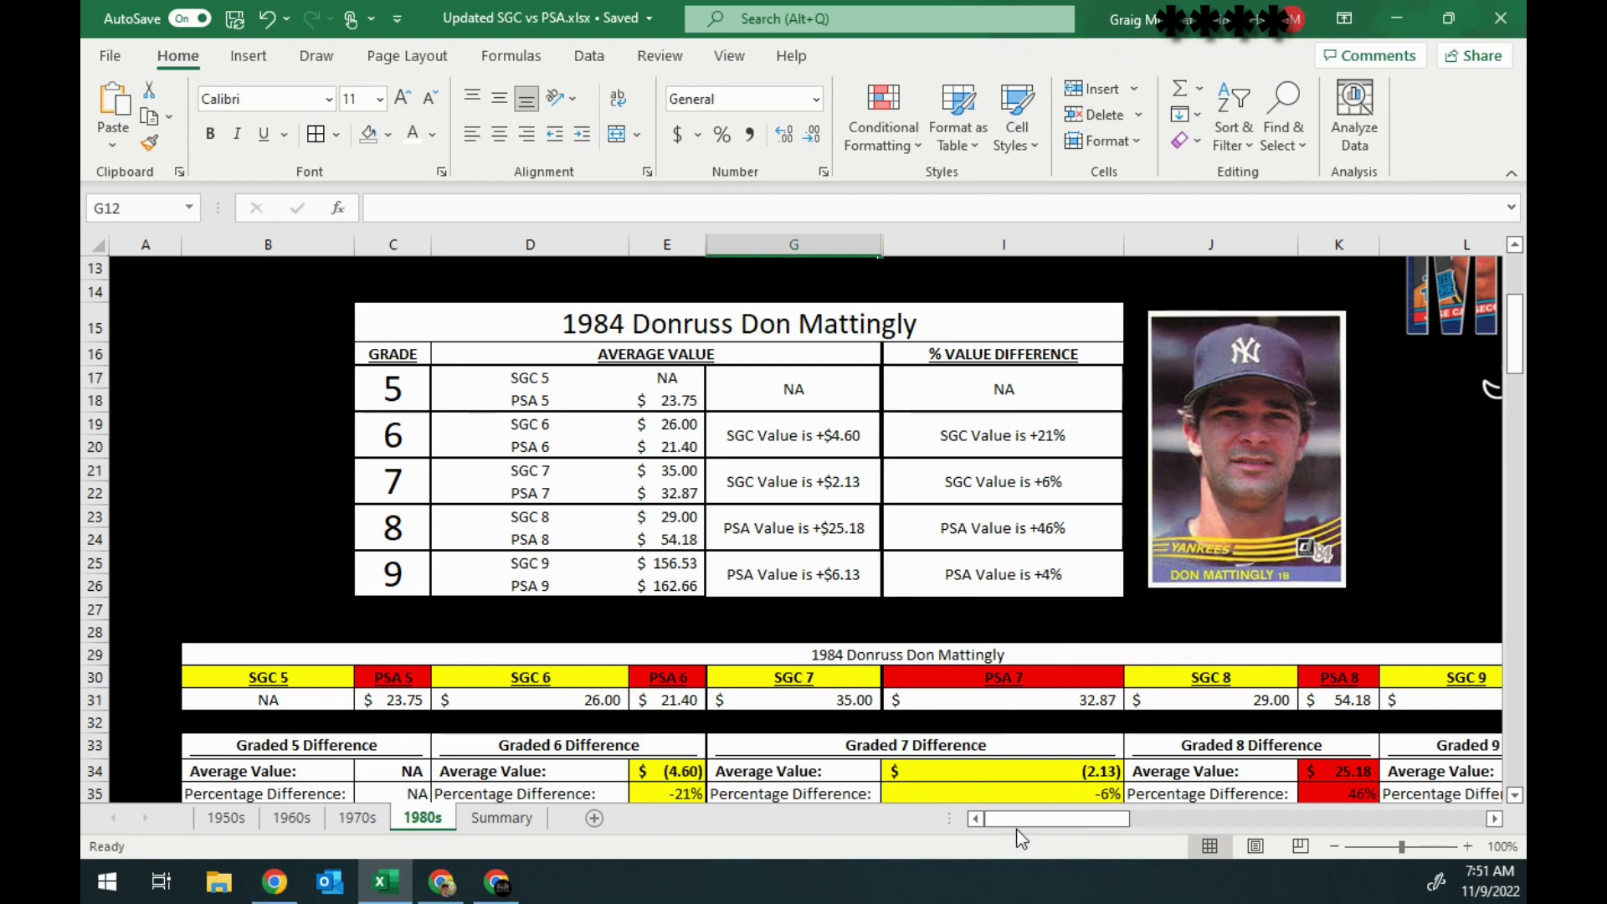
left_click_drag(1017, 826, 1027, 823)
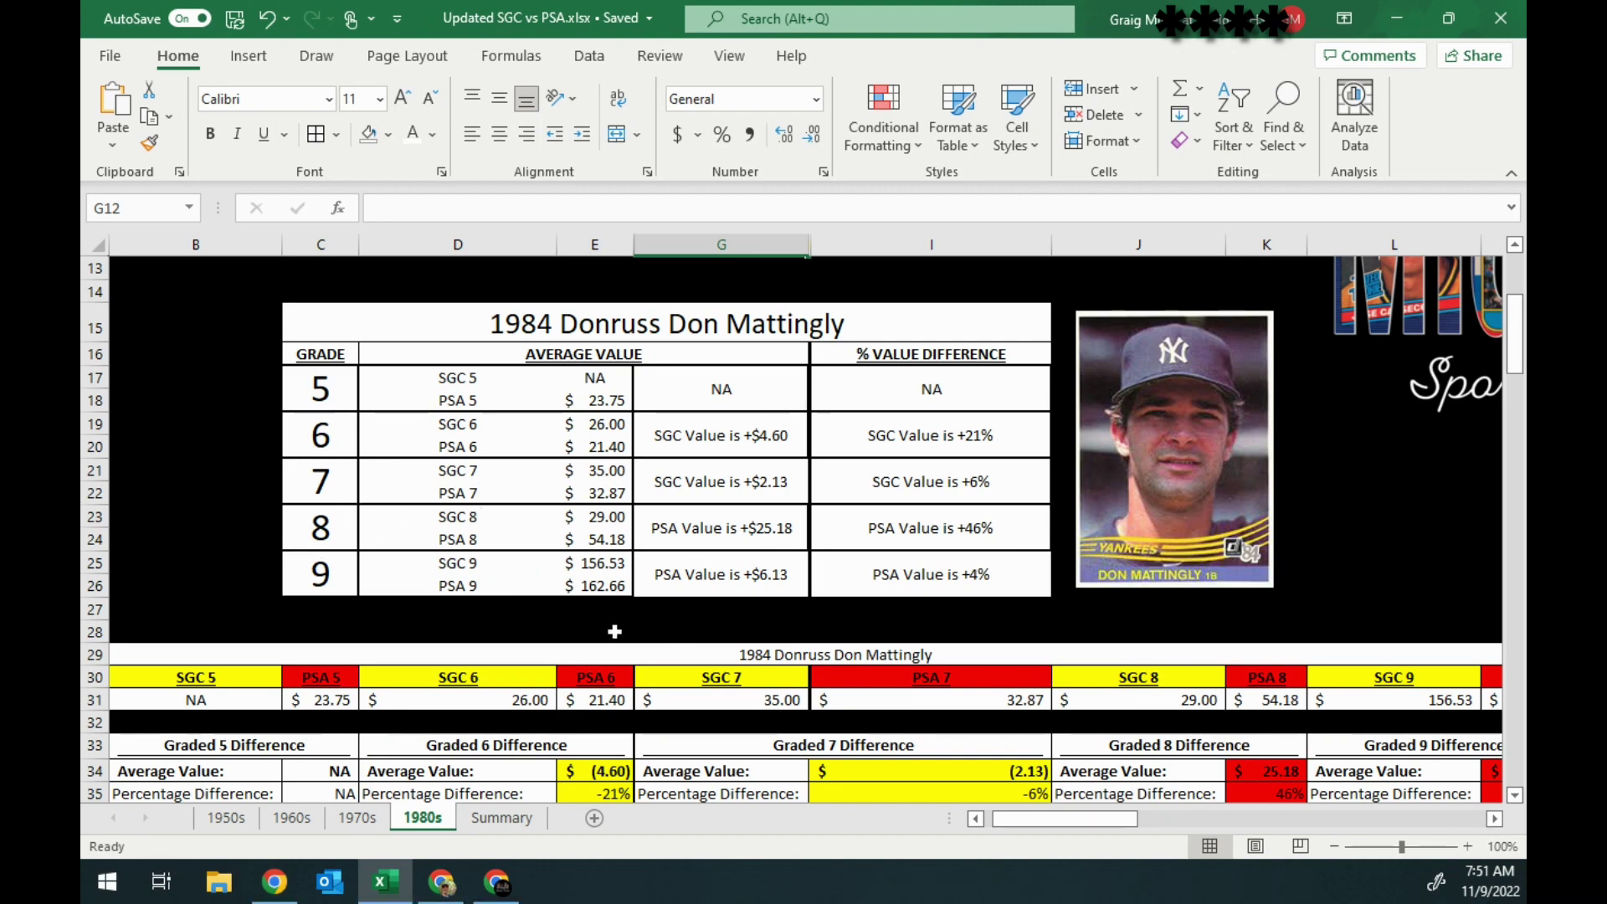
- Examine the individual SGC and PSA sales of the 1984 Donruss Don Mattingly and return to its comparison table
scroll(879, 605, "down", 4)
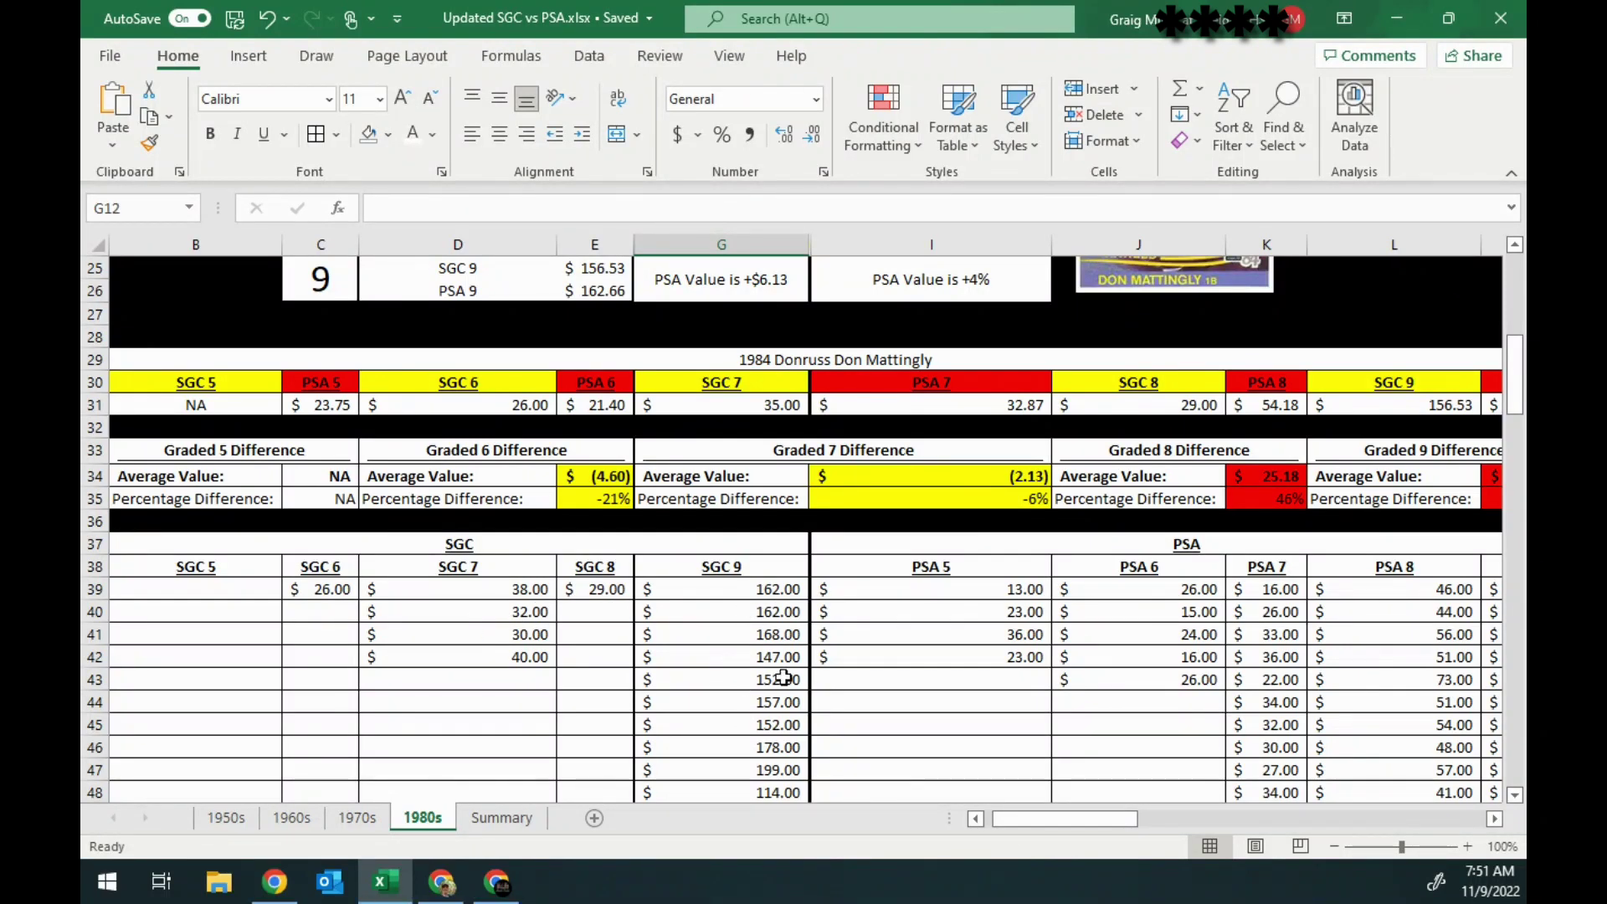
scroll(778, 678, "down", 2)
left_click_drag(1023, 820, 1048, 821)
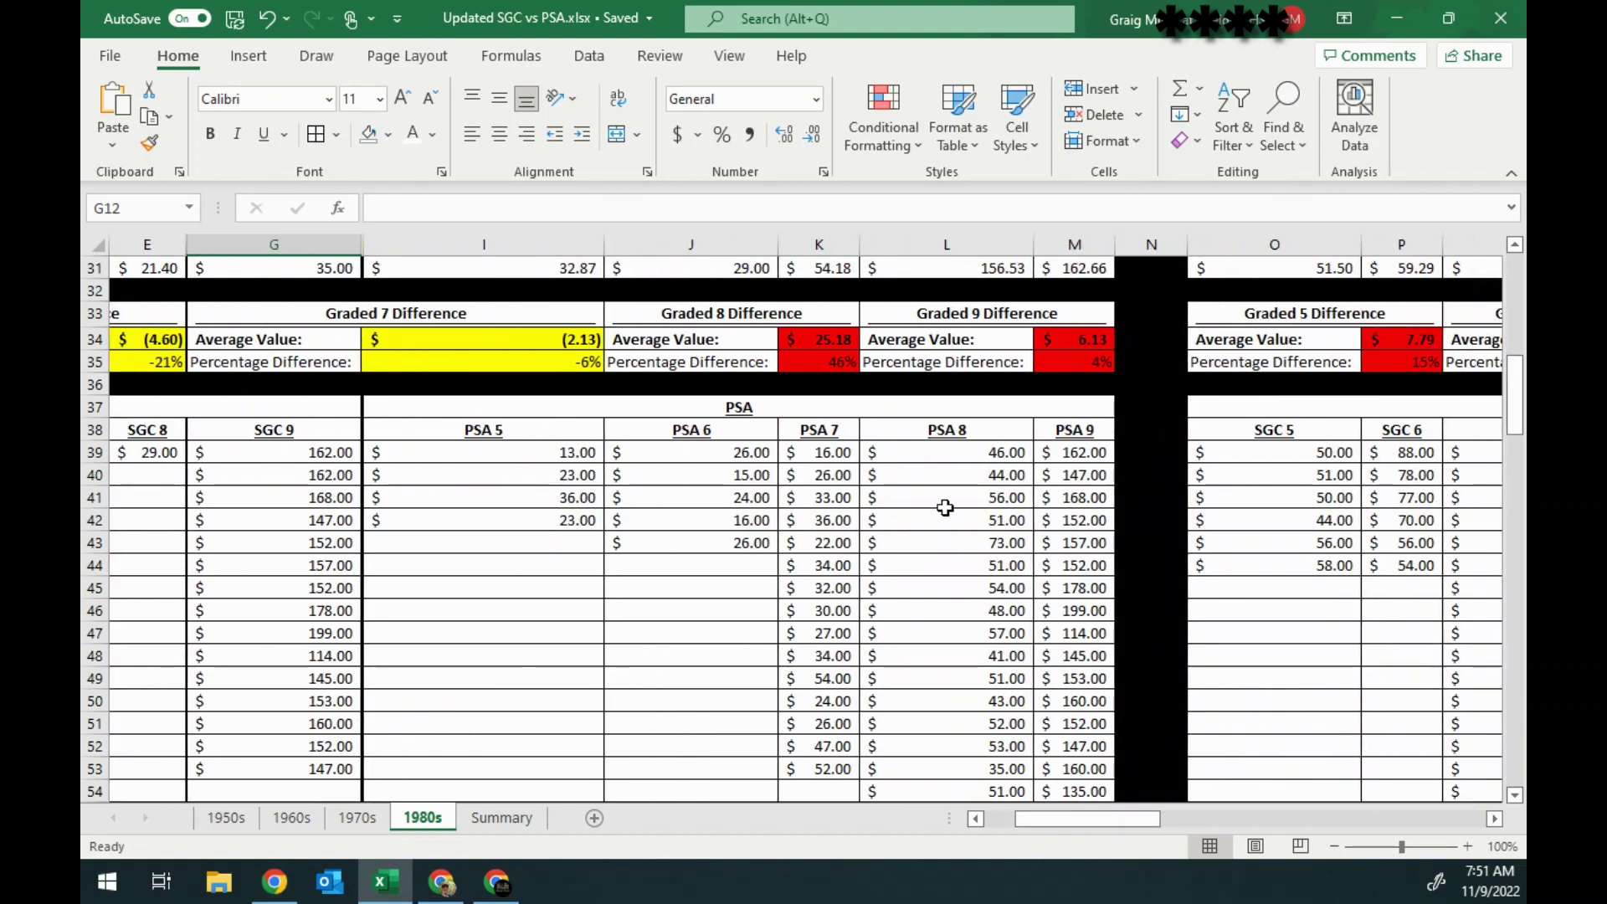
scroll(893, 565, "up", 3)
scroll(893, 565, "up", 3)
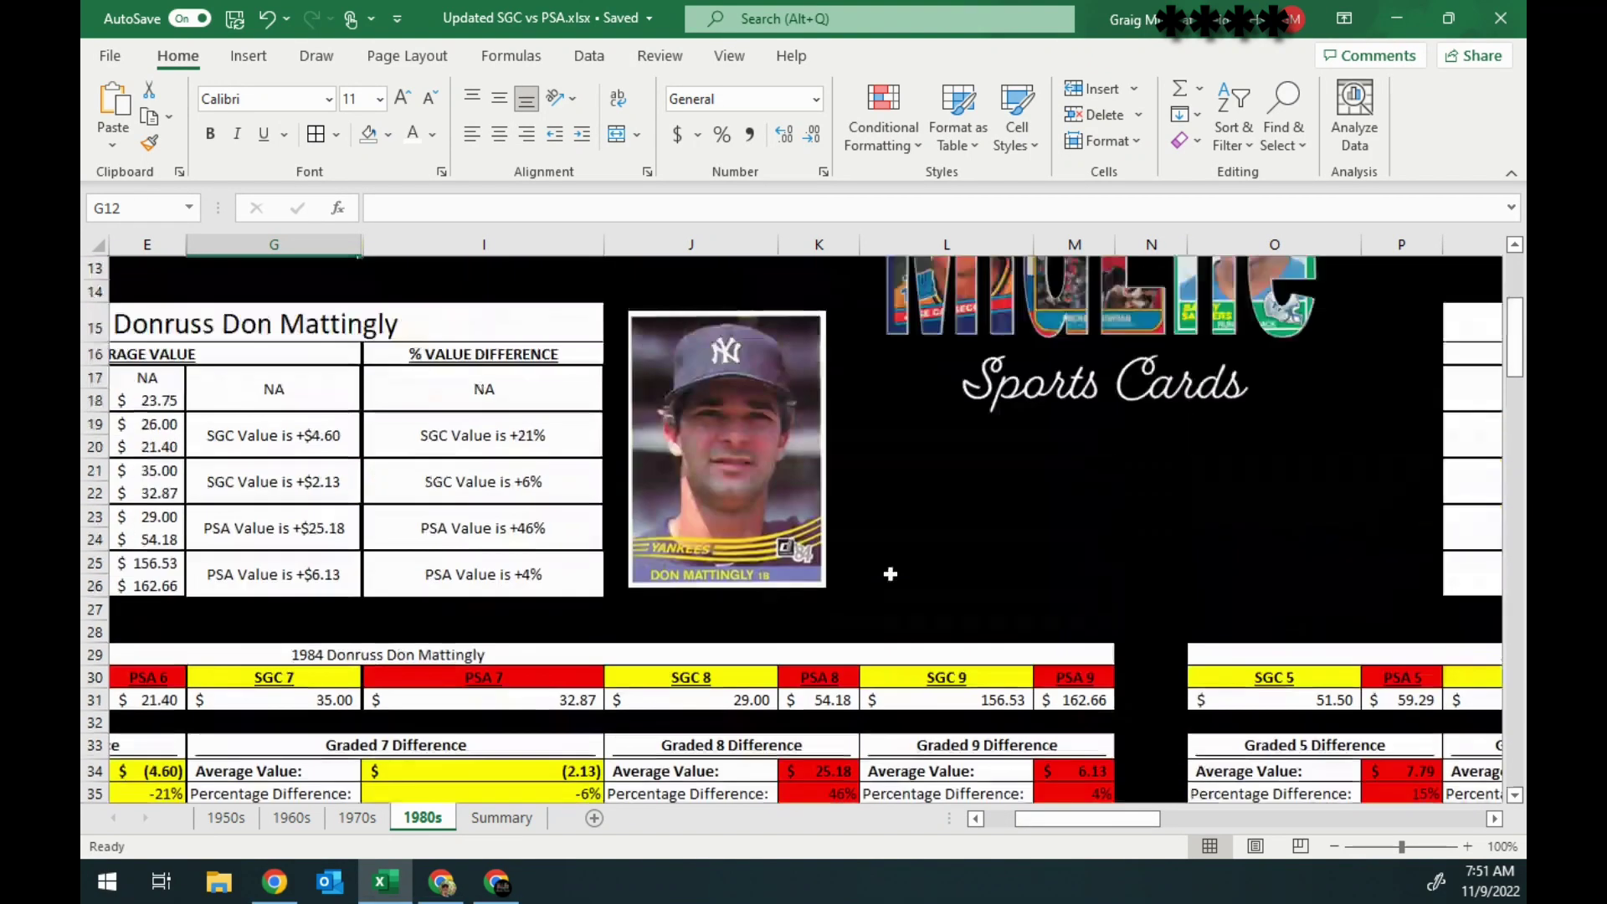
left_click_drag(1134, 820, 1074, 831)
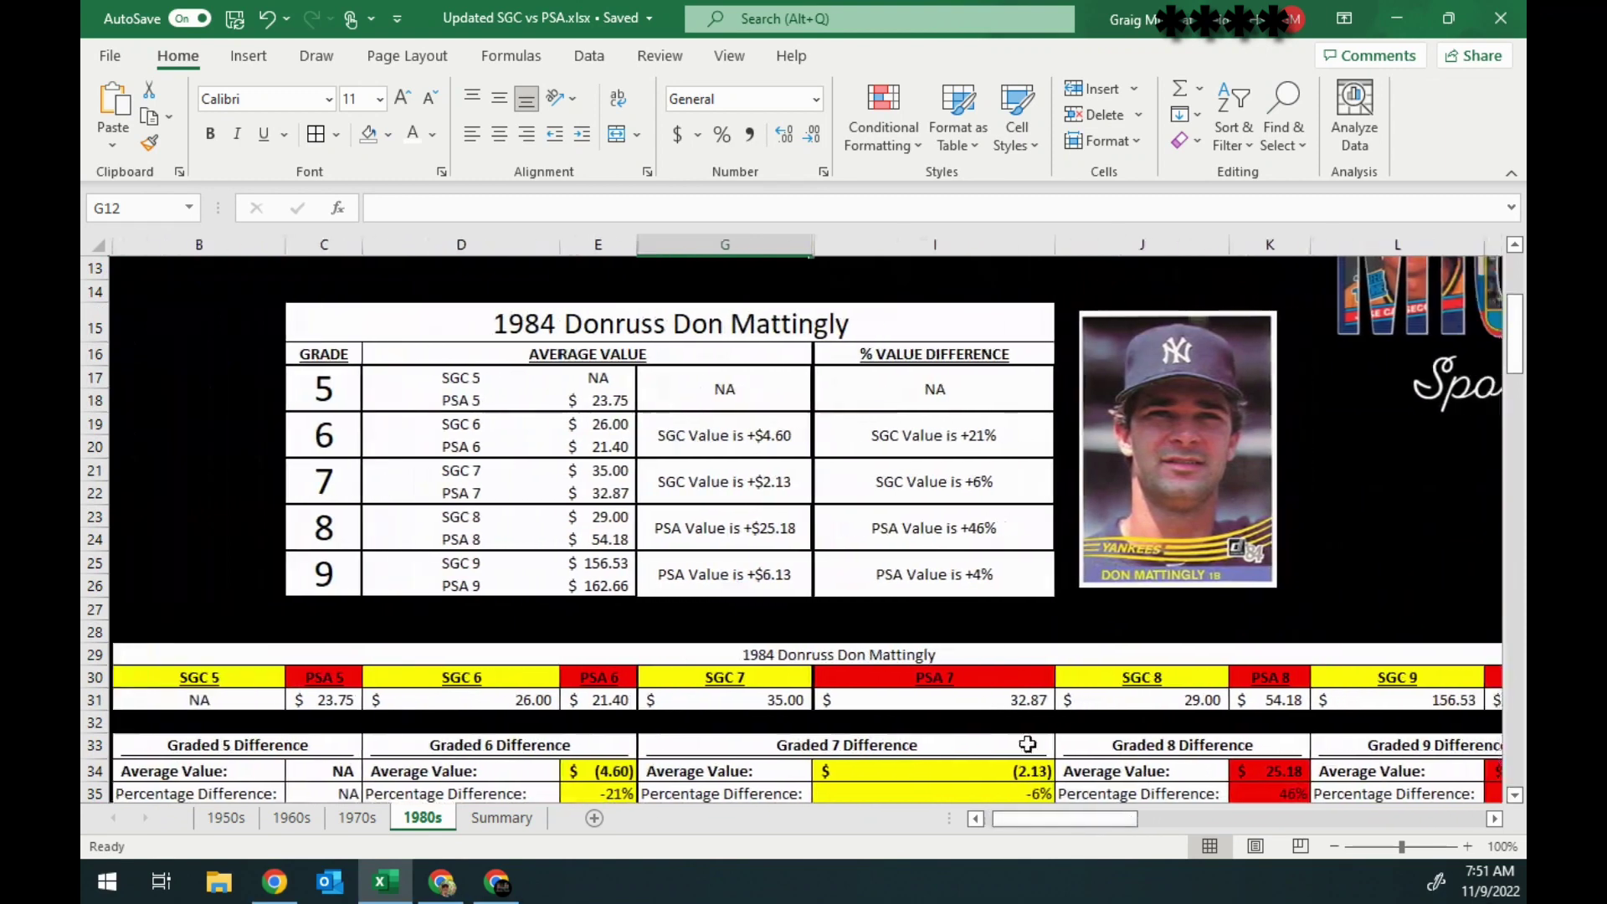
scroll(969, 662, "up", 2)
scroll(968, 665, "down", 1)
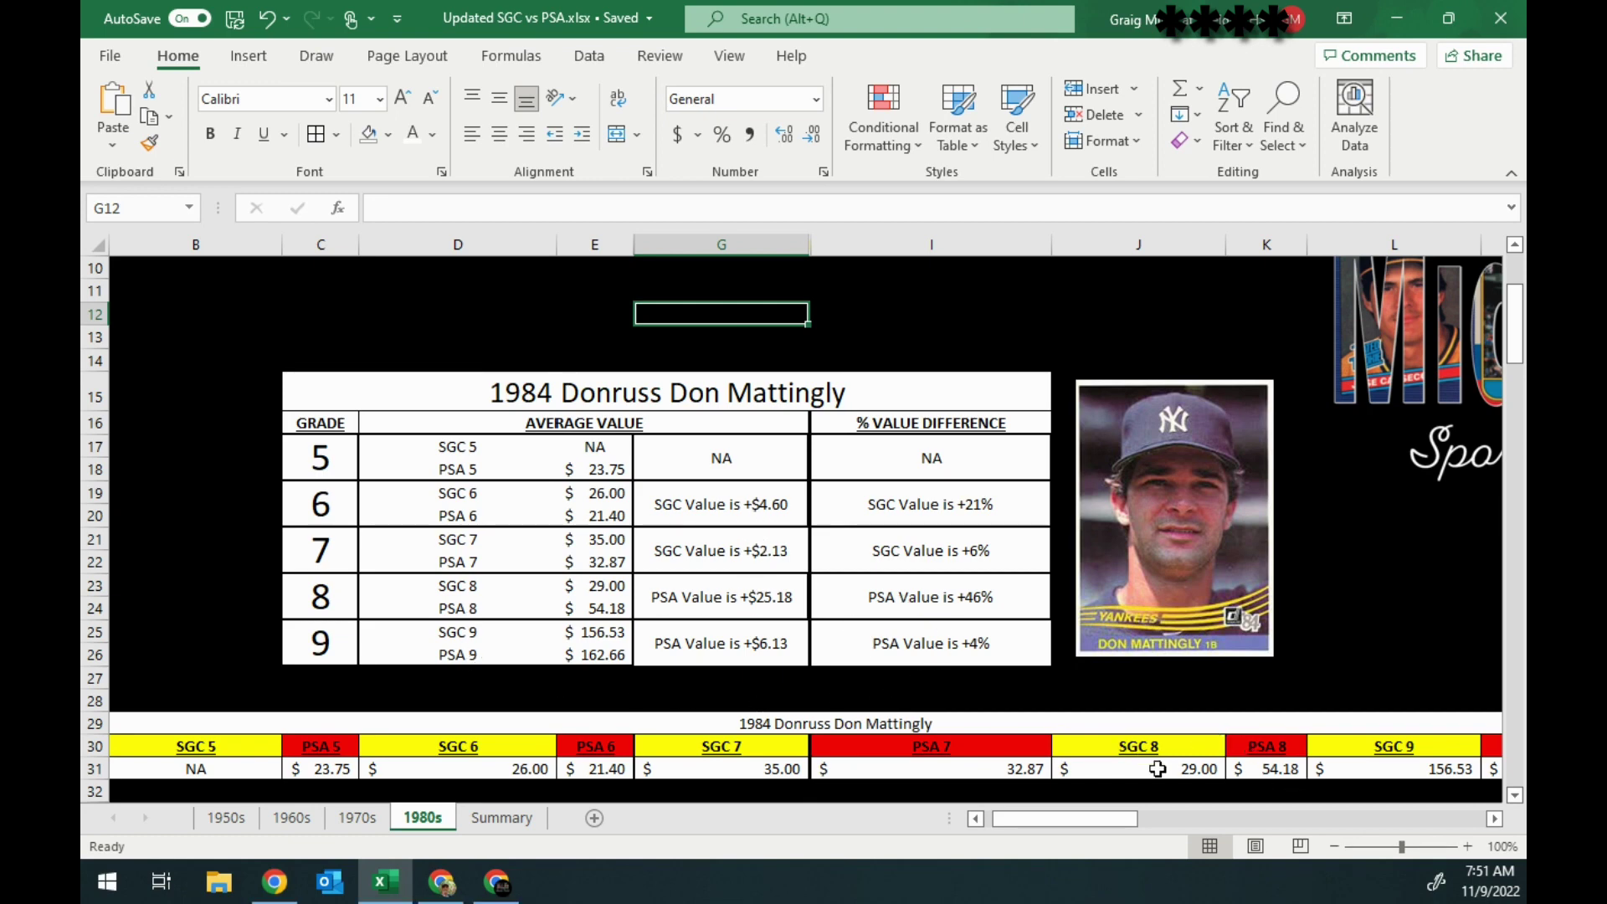
- Review the 1980 Topps Rickey Henderson value comparison by grade and examine its individual SGC and PSA sales
left_click_drag(1070, 817, 1164, 819)
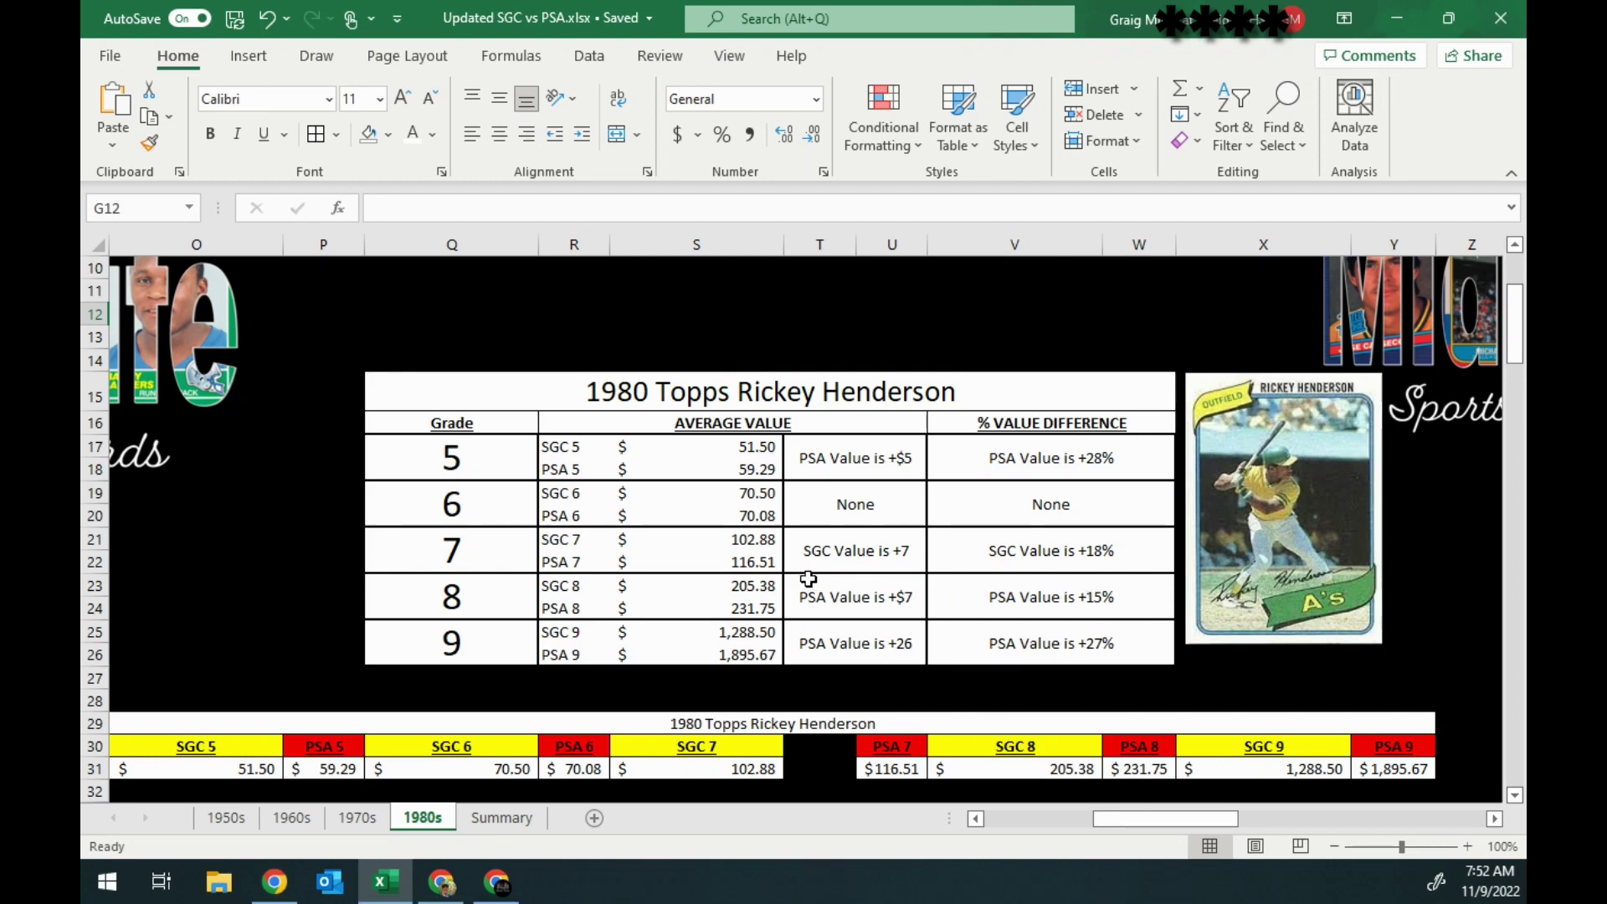
scroll(812, 580, "down", 6)
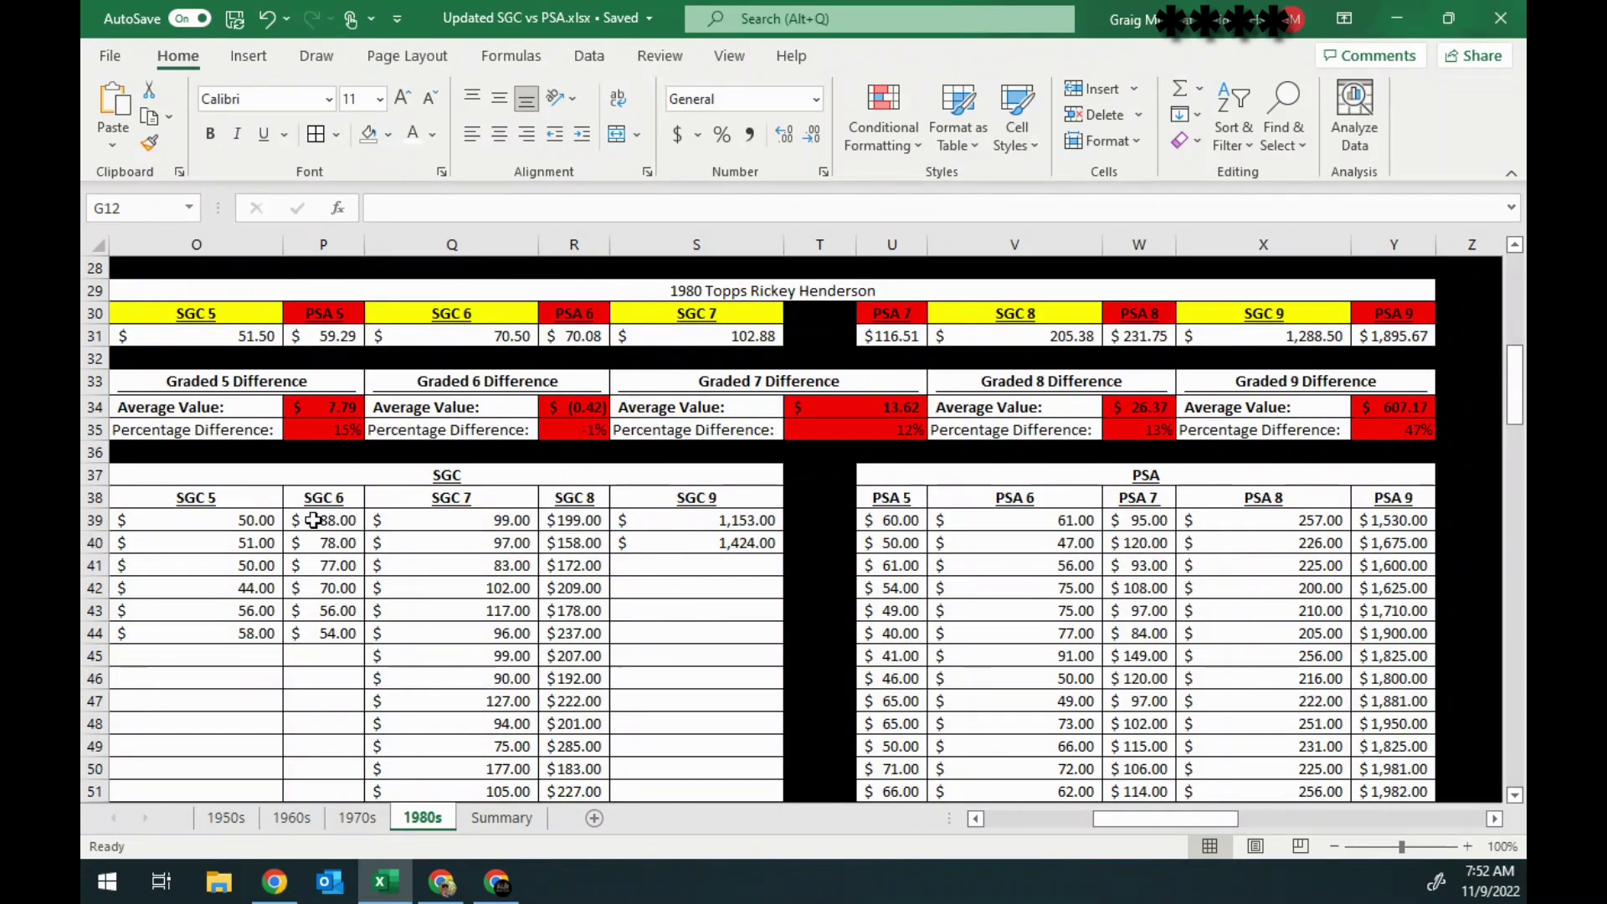
scroll(503, 514, "down", 3)
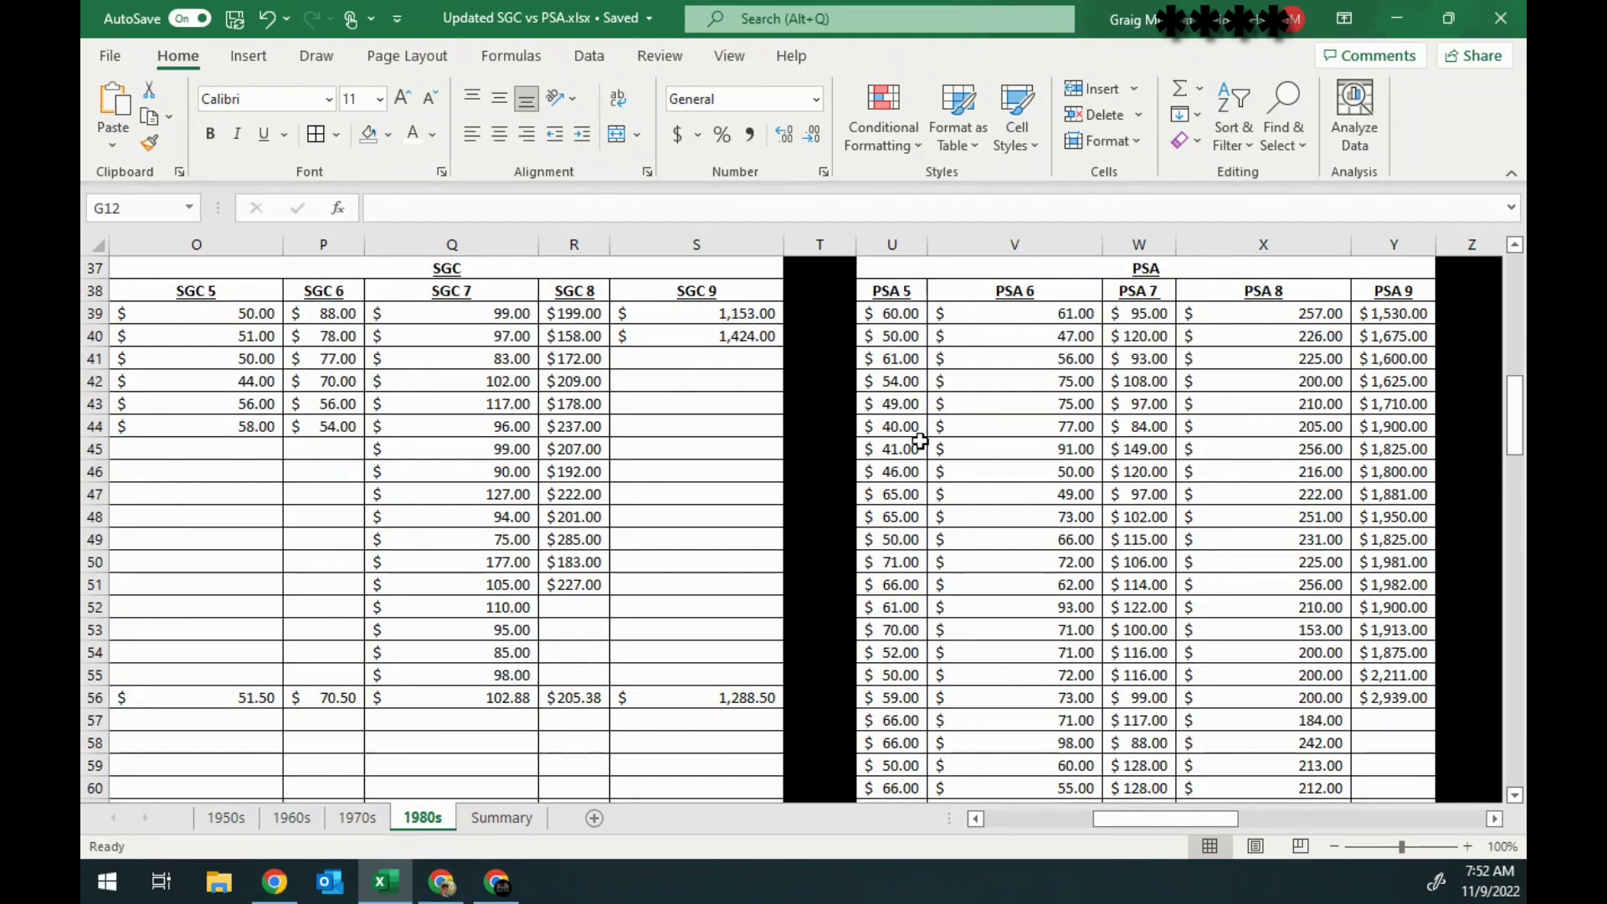
scroll(1075, 433, "up", 1)
scroll(1075, 433, "up", 1)
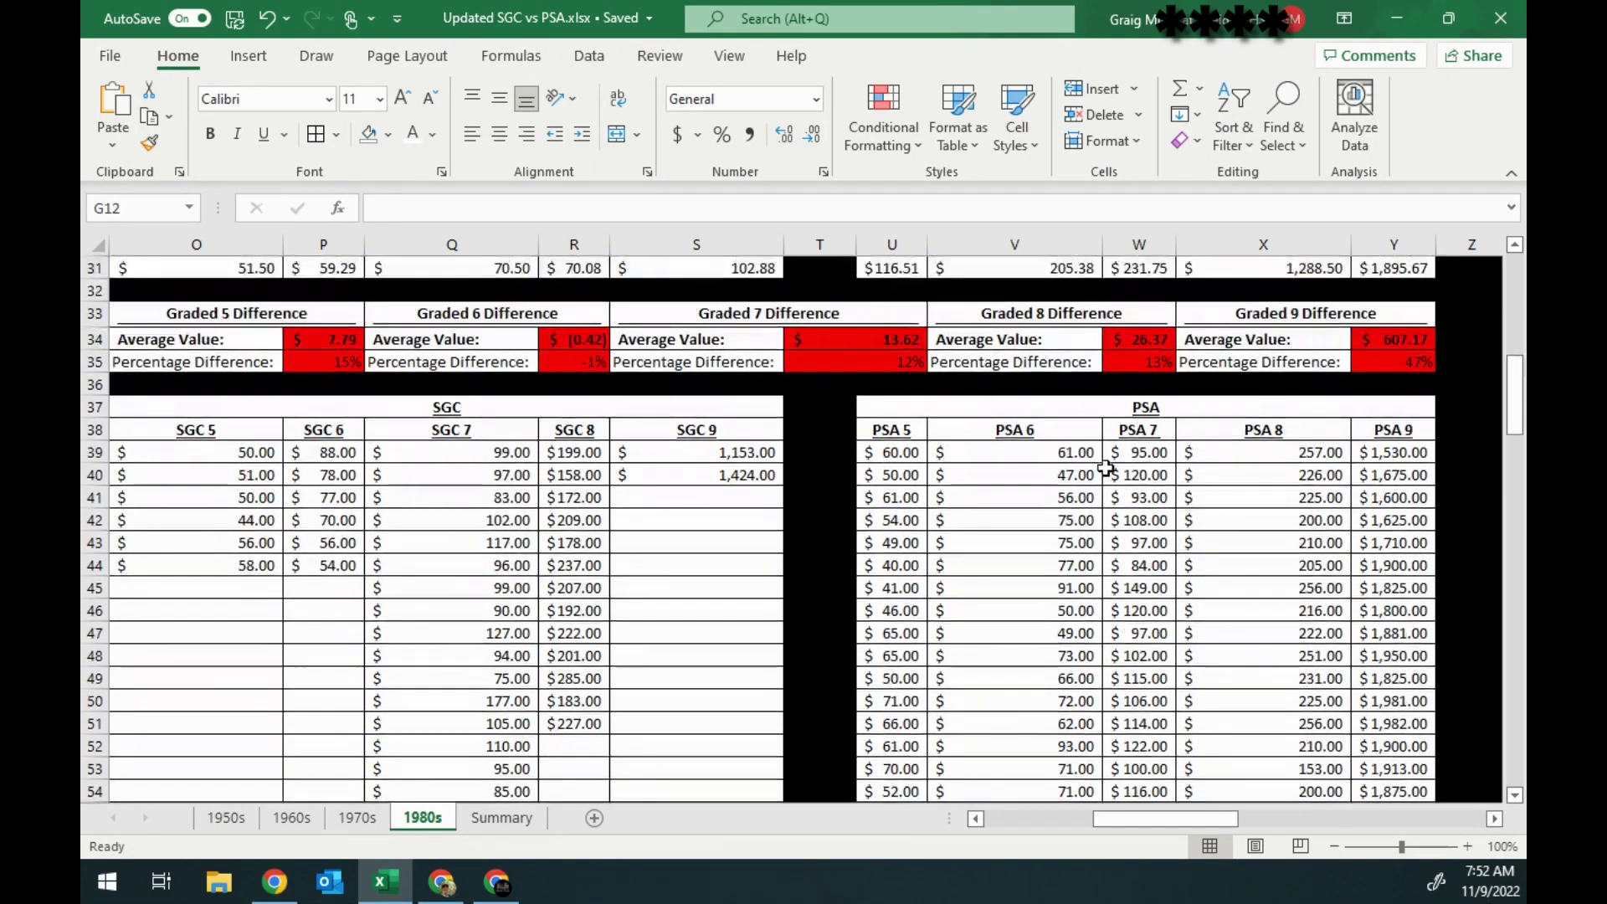
scroll(1088, 452, "down", 8)
scroll(1107, 473, "down", 6)
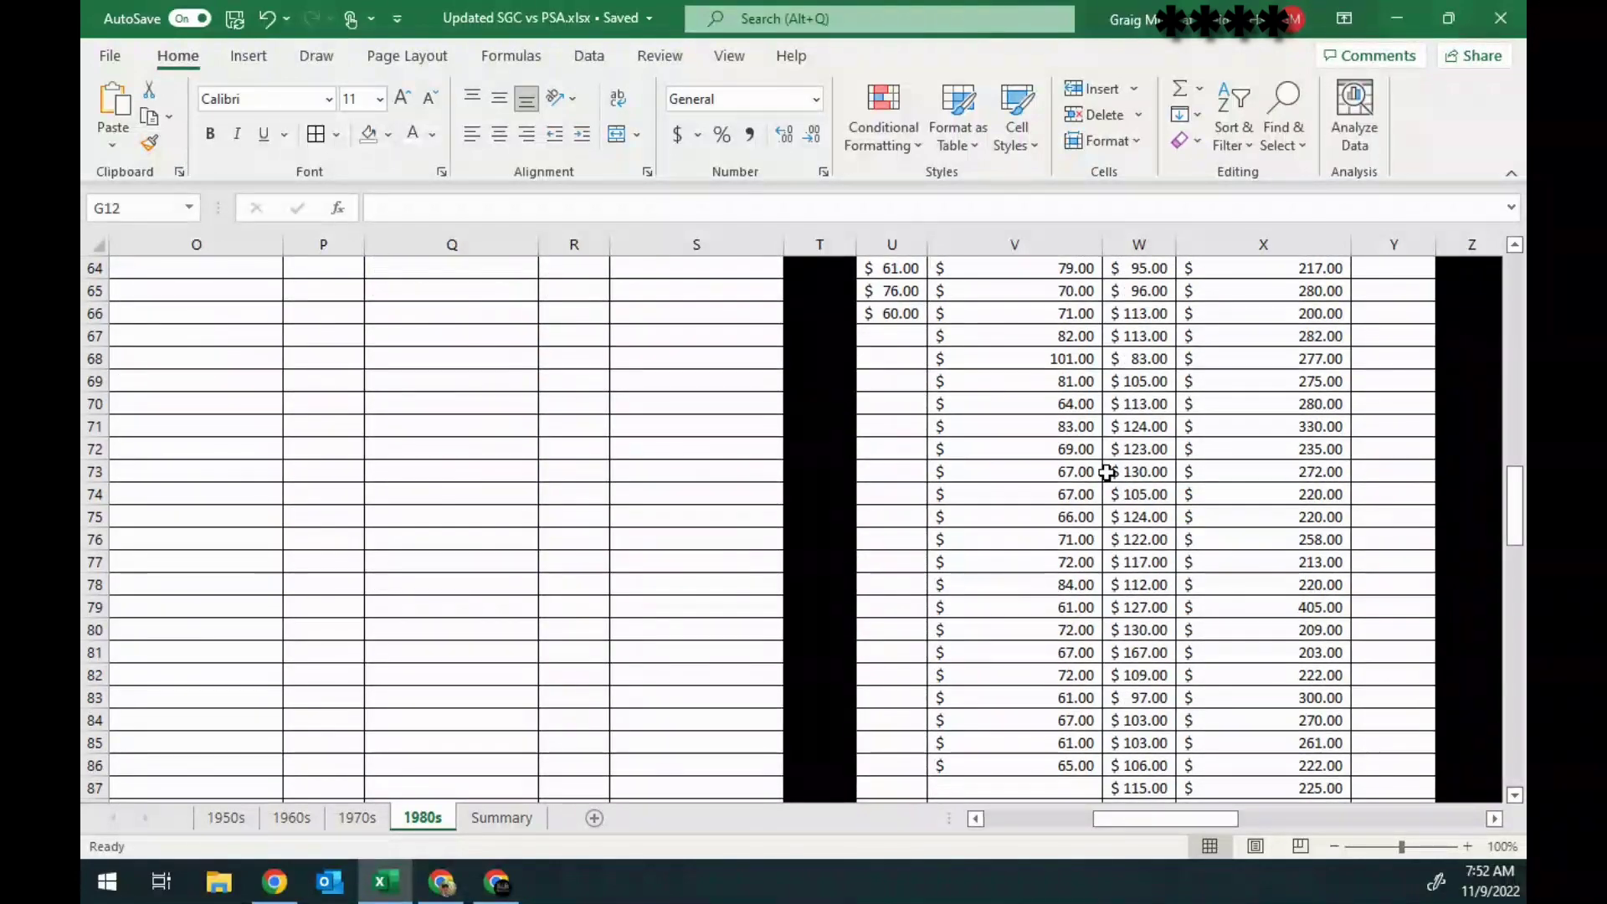
scroll(1106, 473, "up", 11)
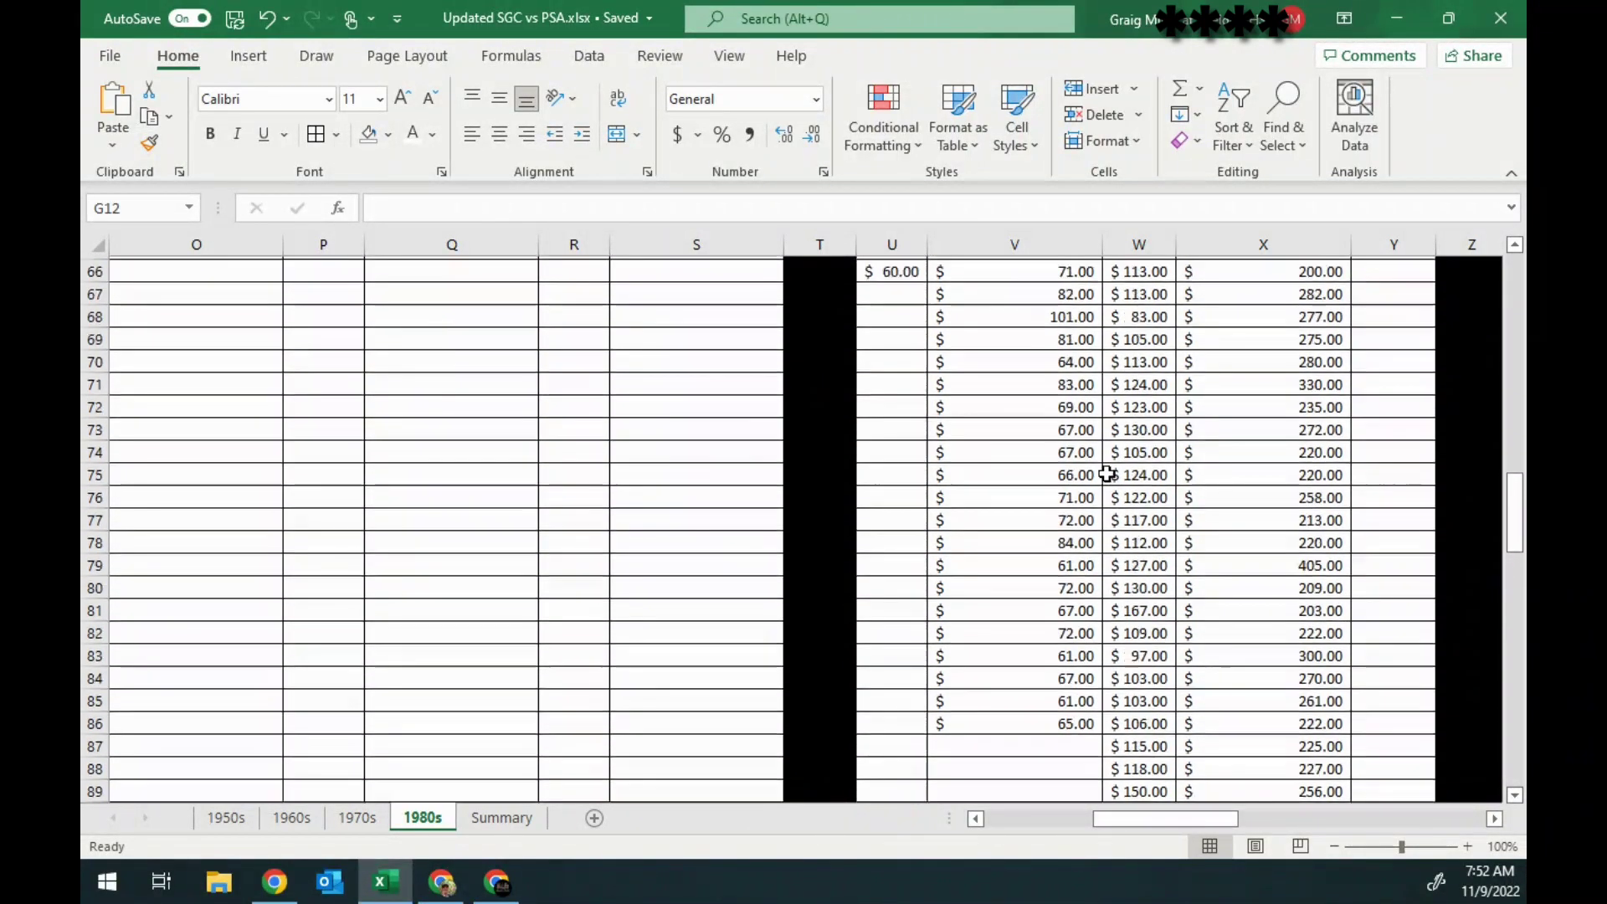
scroll(1107, 474, "up", 10)
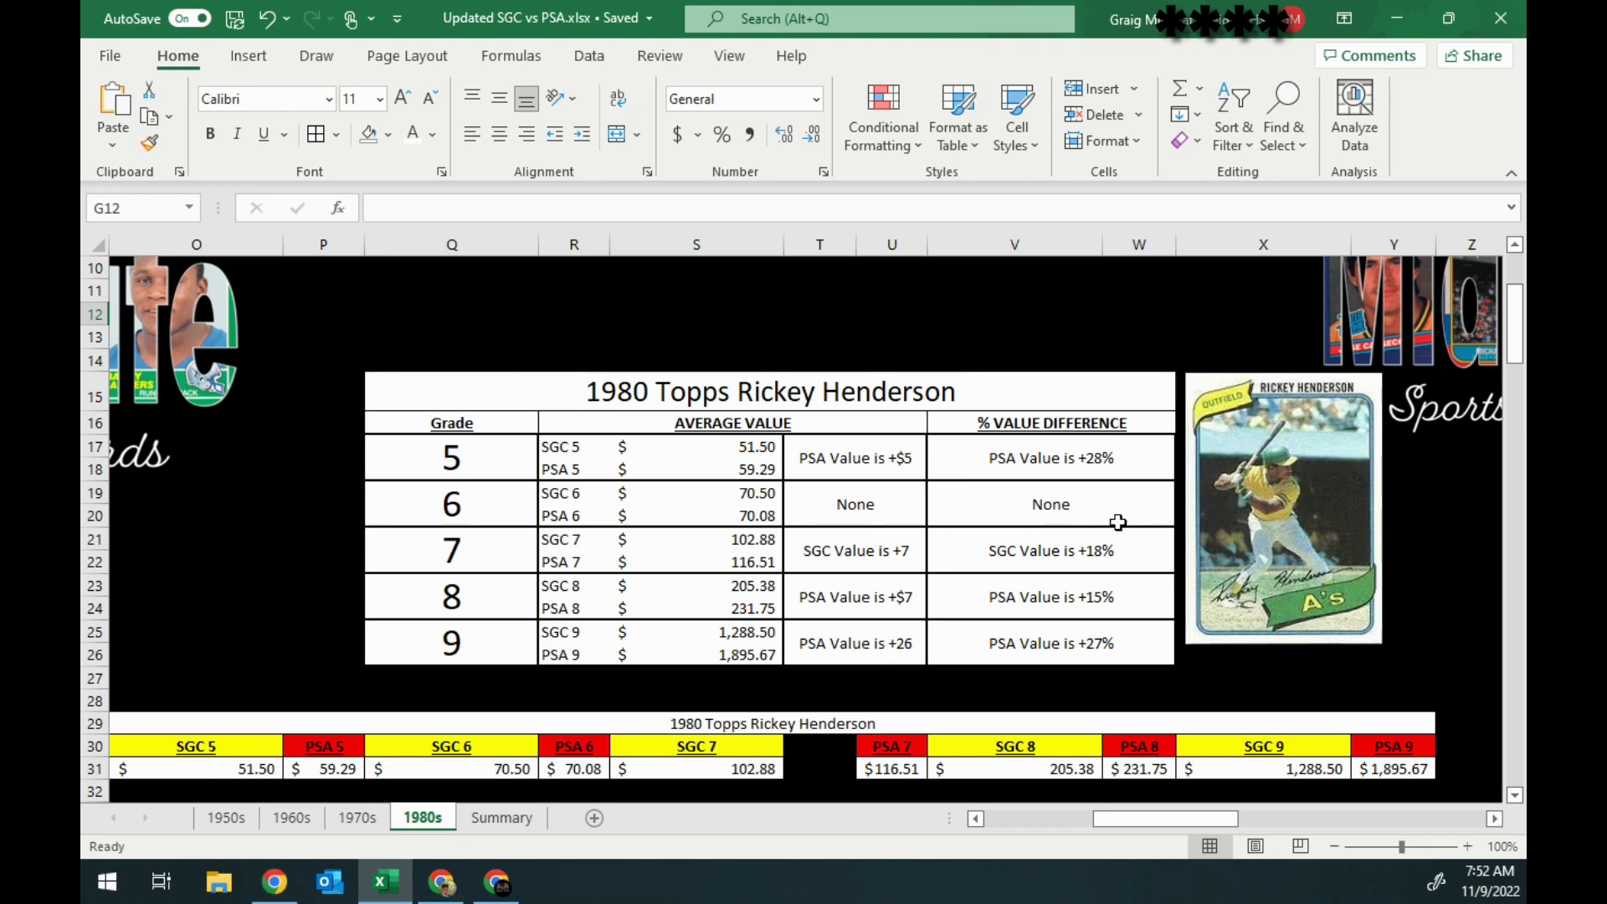
- Review the 1985 Topps Mark McGwire average values and differences by grade, along with its underlying SGC and PSA sales
left_click_drag(1135, 822, 1229, 829)
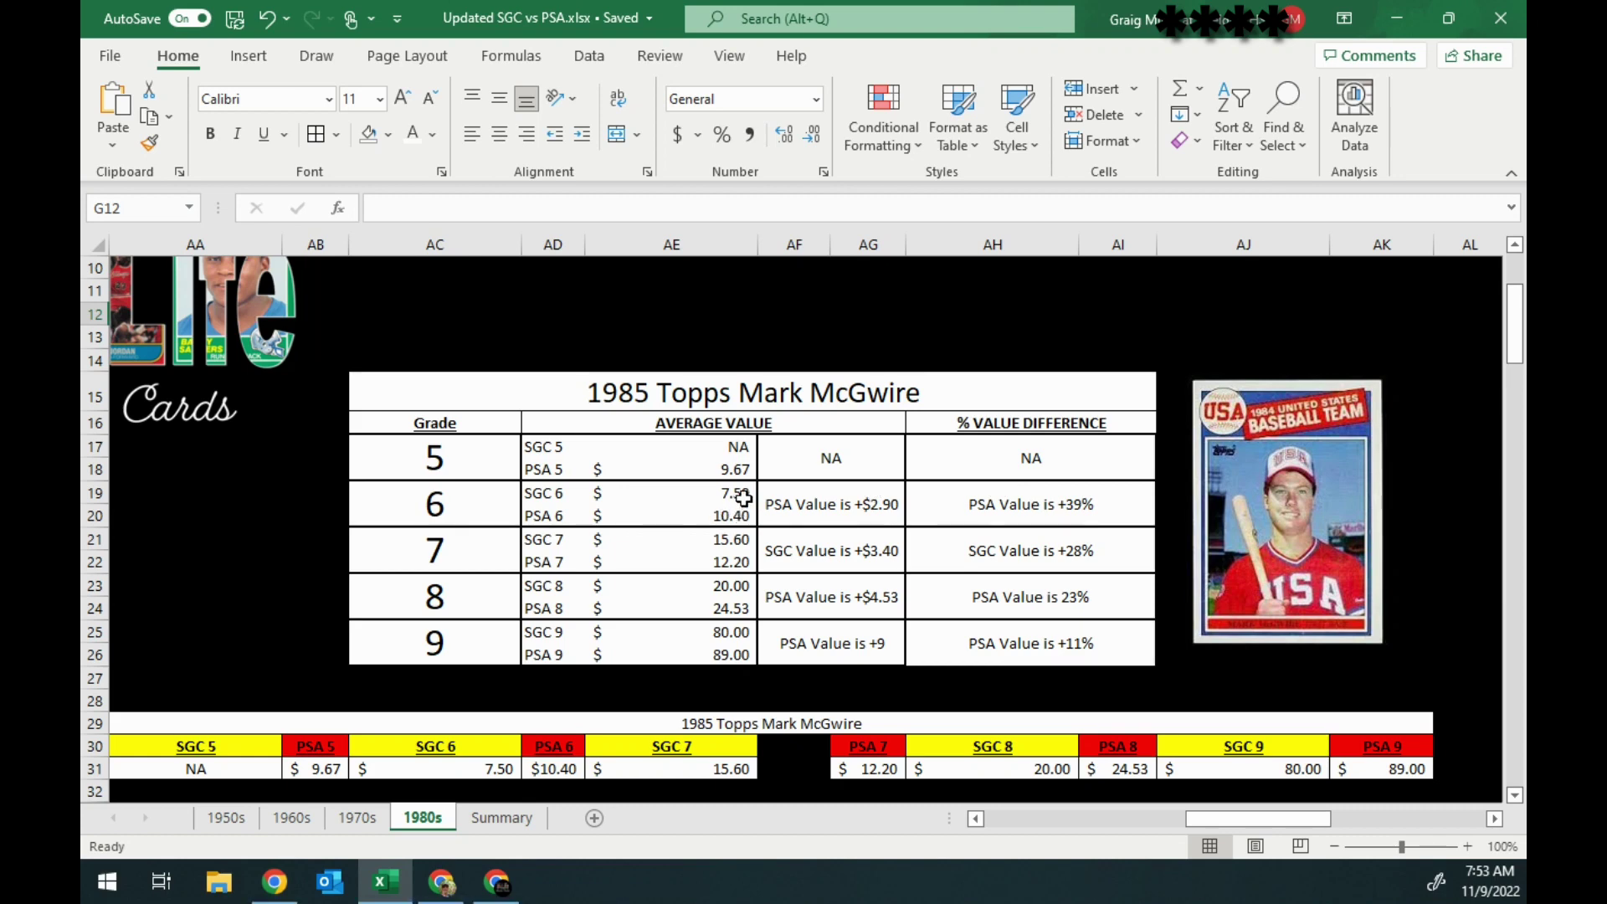
scroll(625, 523, "down", 1)
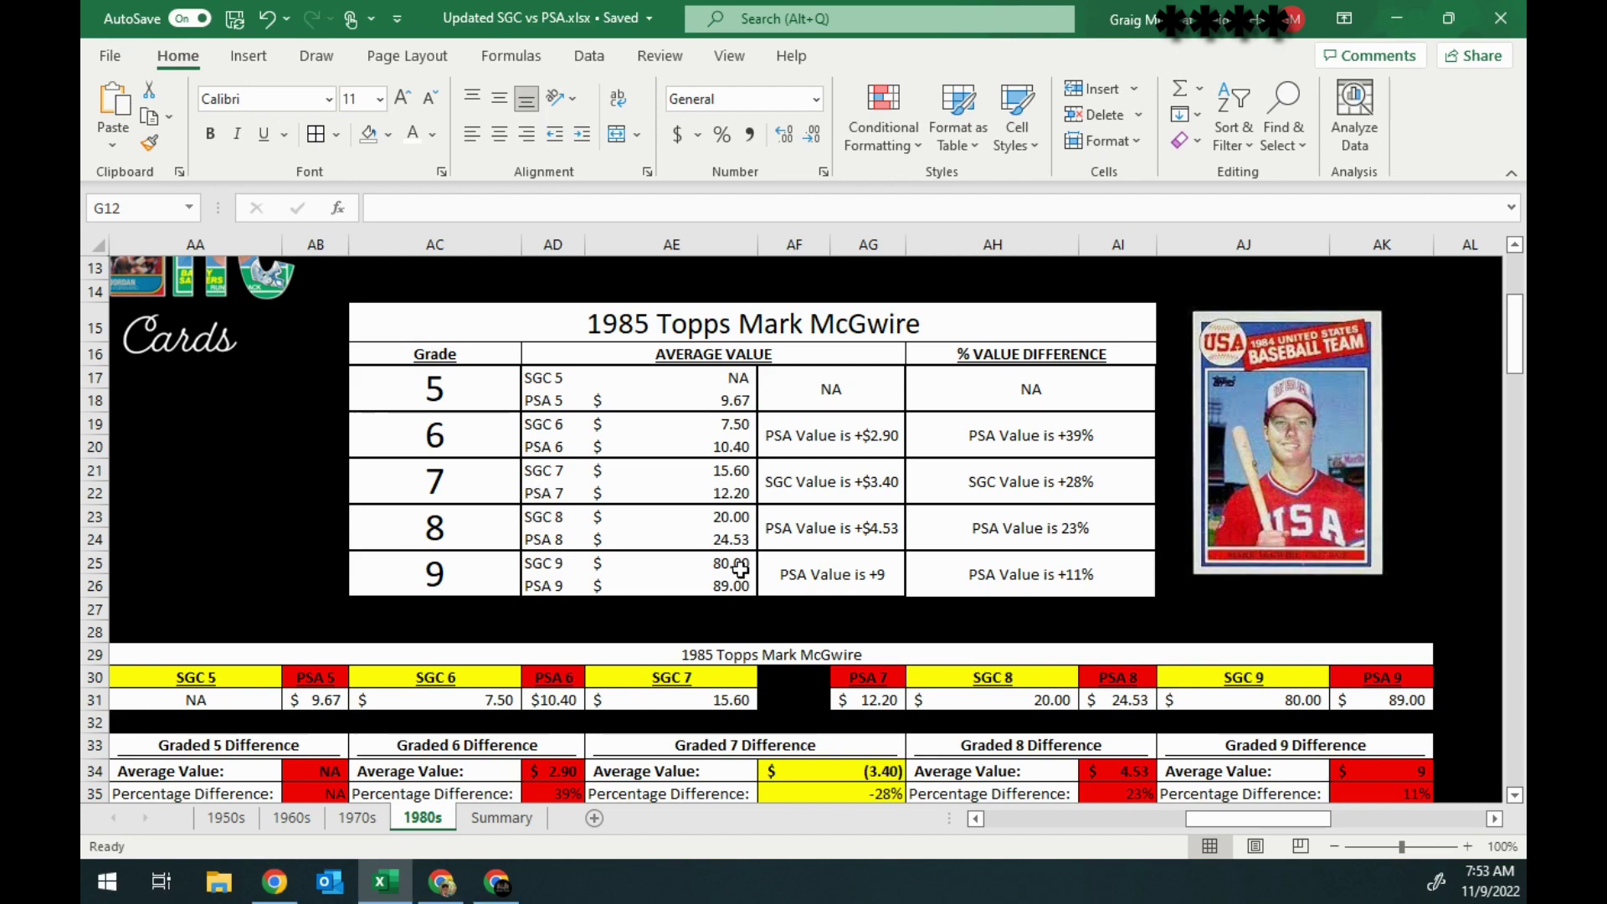
scroll(753, 574, "up", 1)
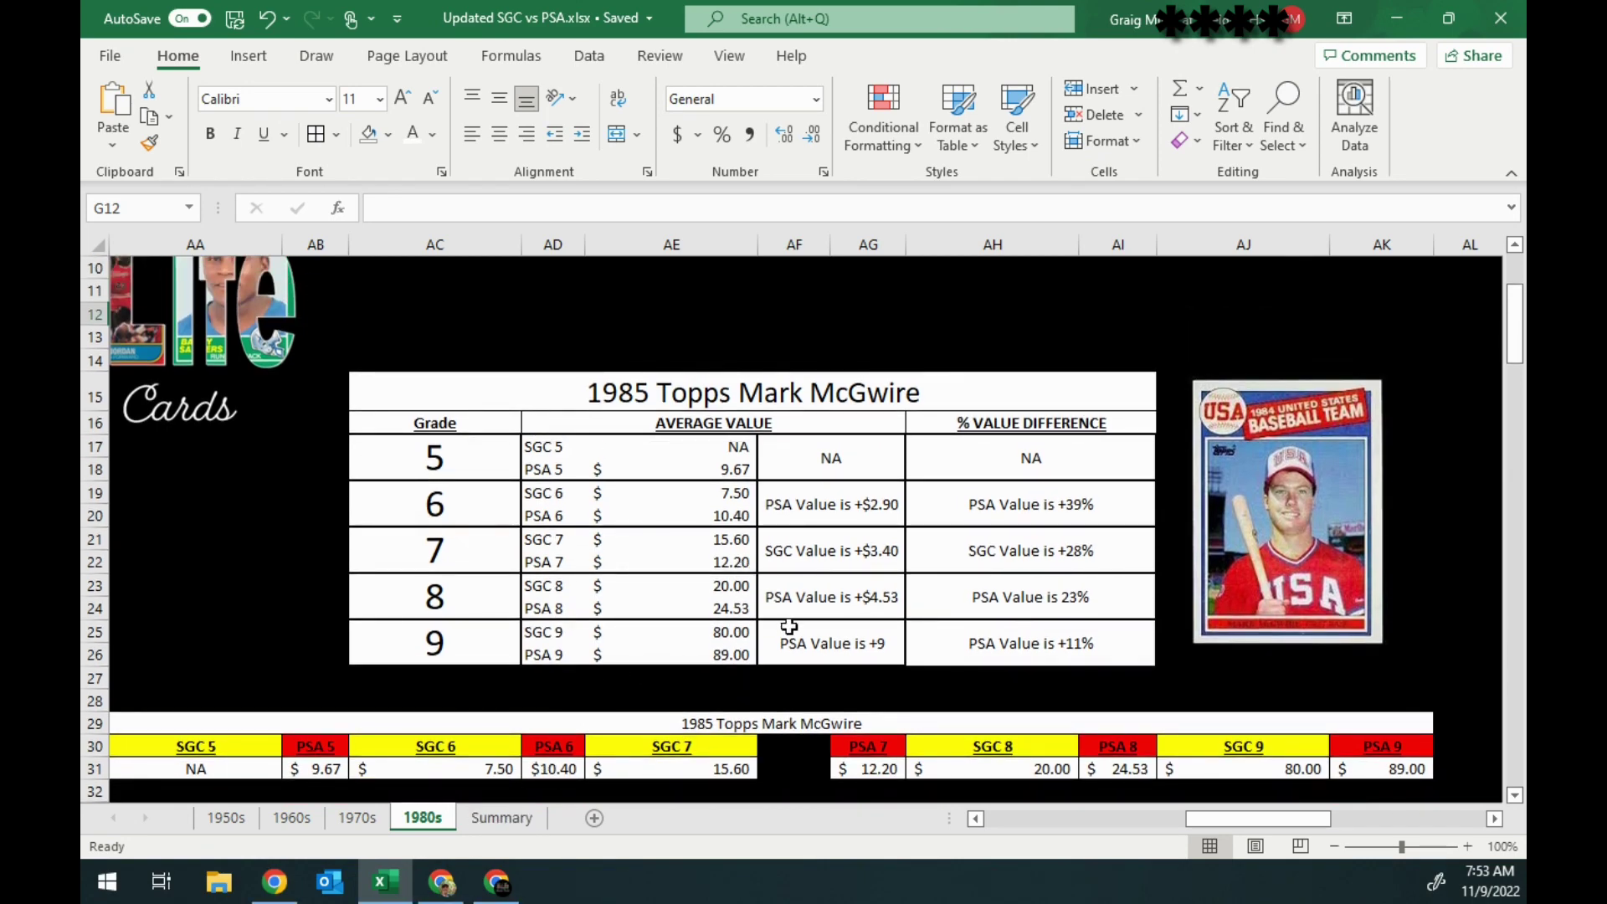
scroll(791, 623, "down", 8)
scroll(1124, 606, "down", 3)
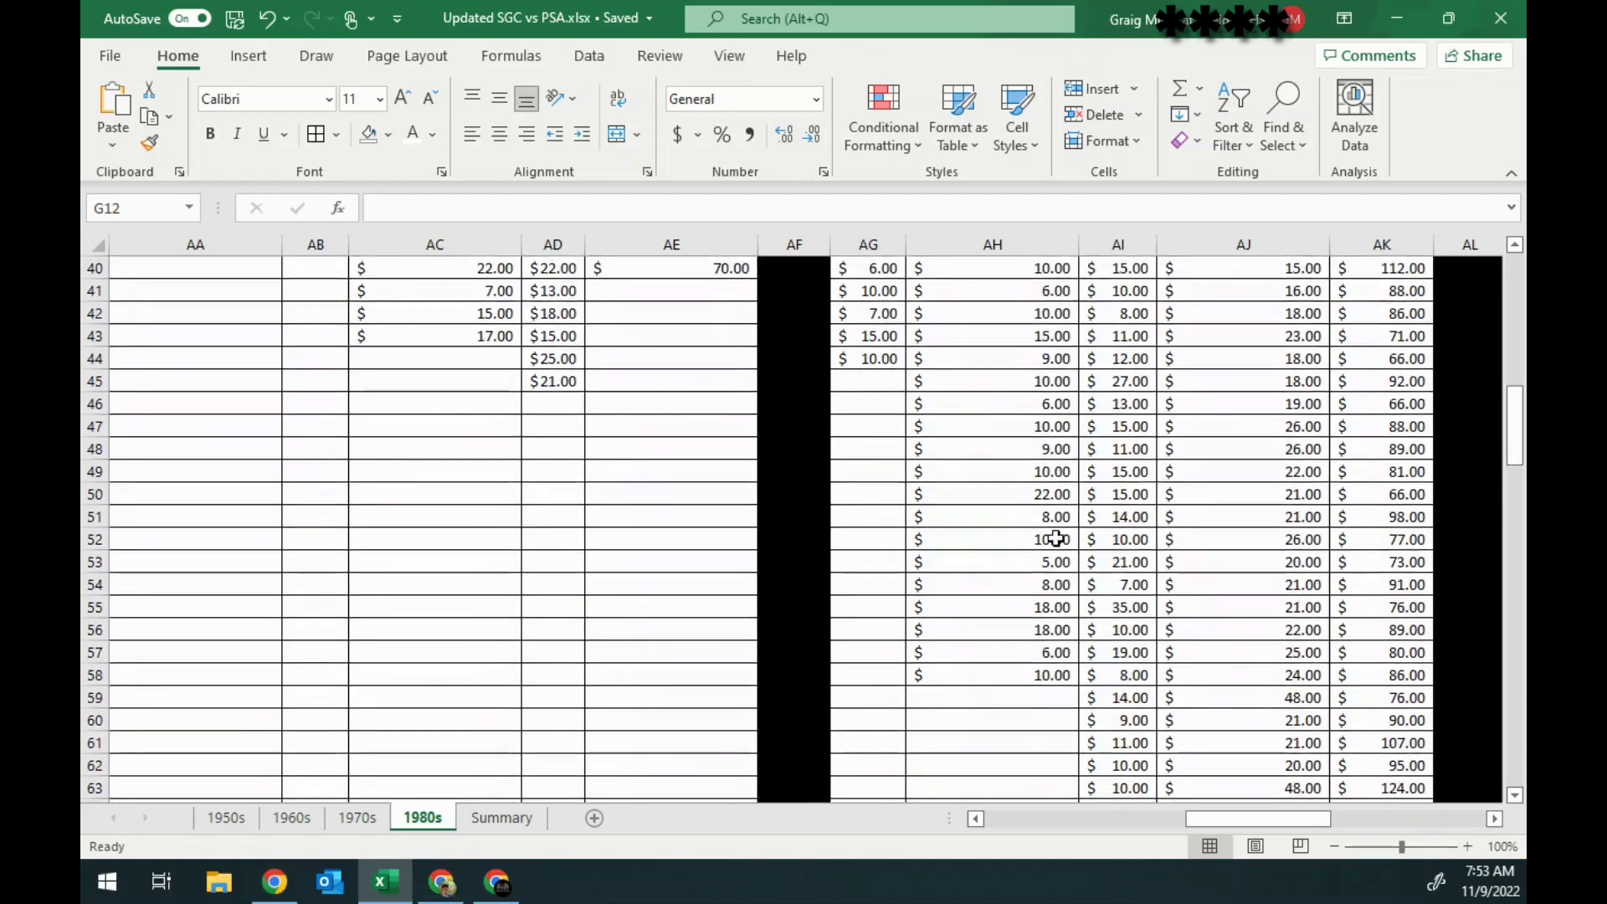
scroll(1154, 508, "up", 7)
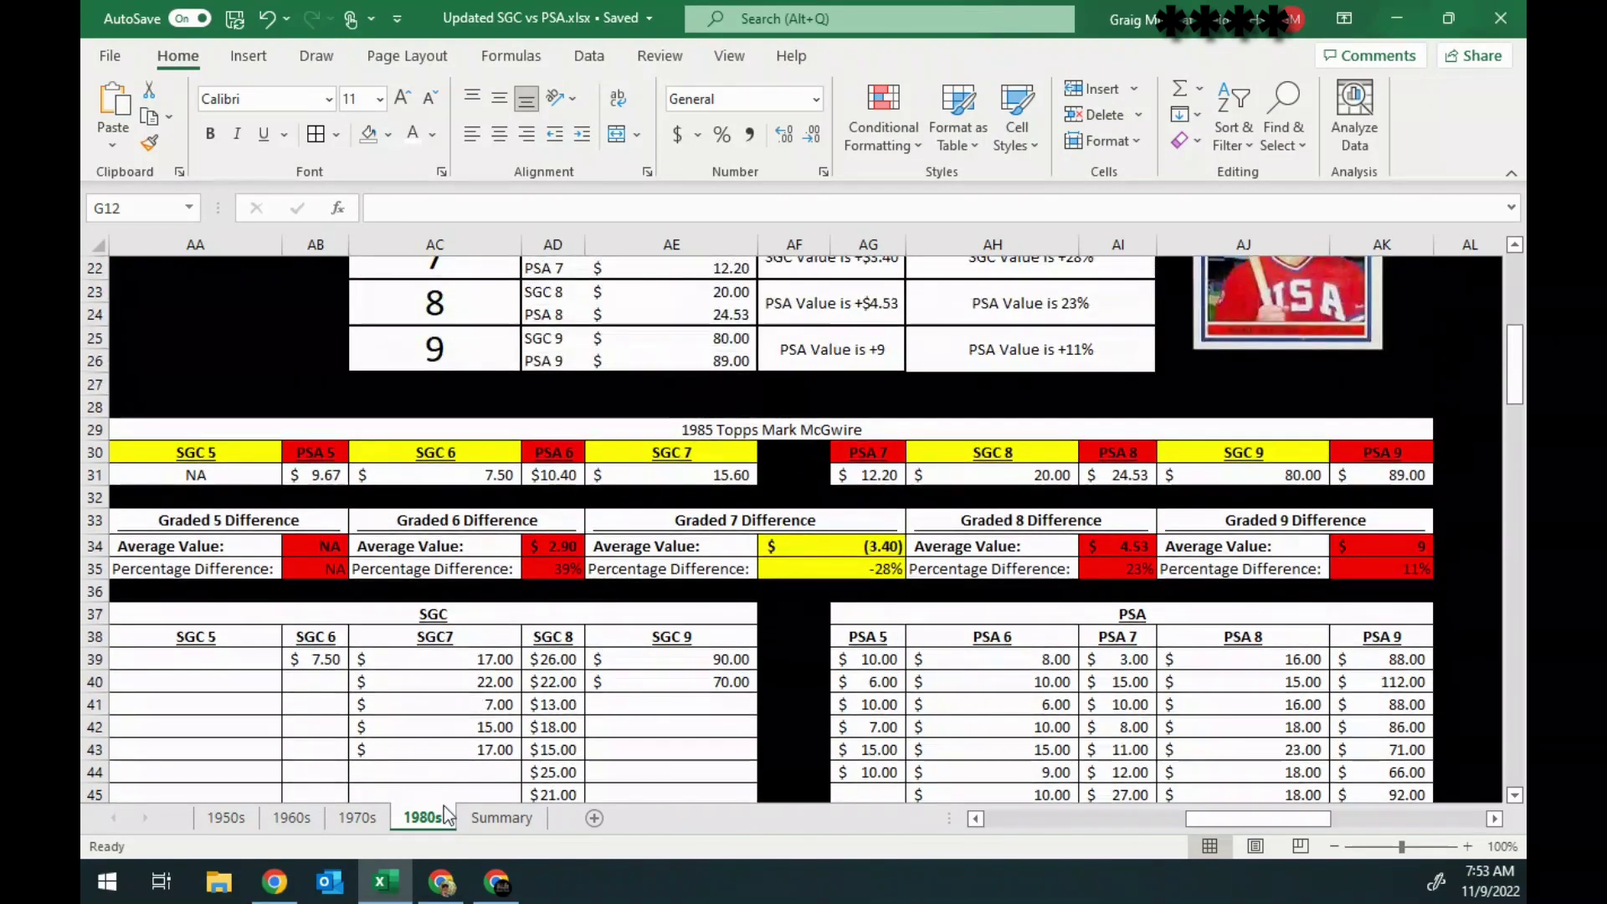
- Open the Summary sheet and review the 1950s comparisons for Bob Gibson, Ernie Banks and Sandy Koufax
left_click(485, 817)
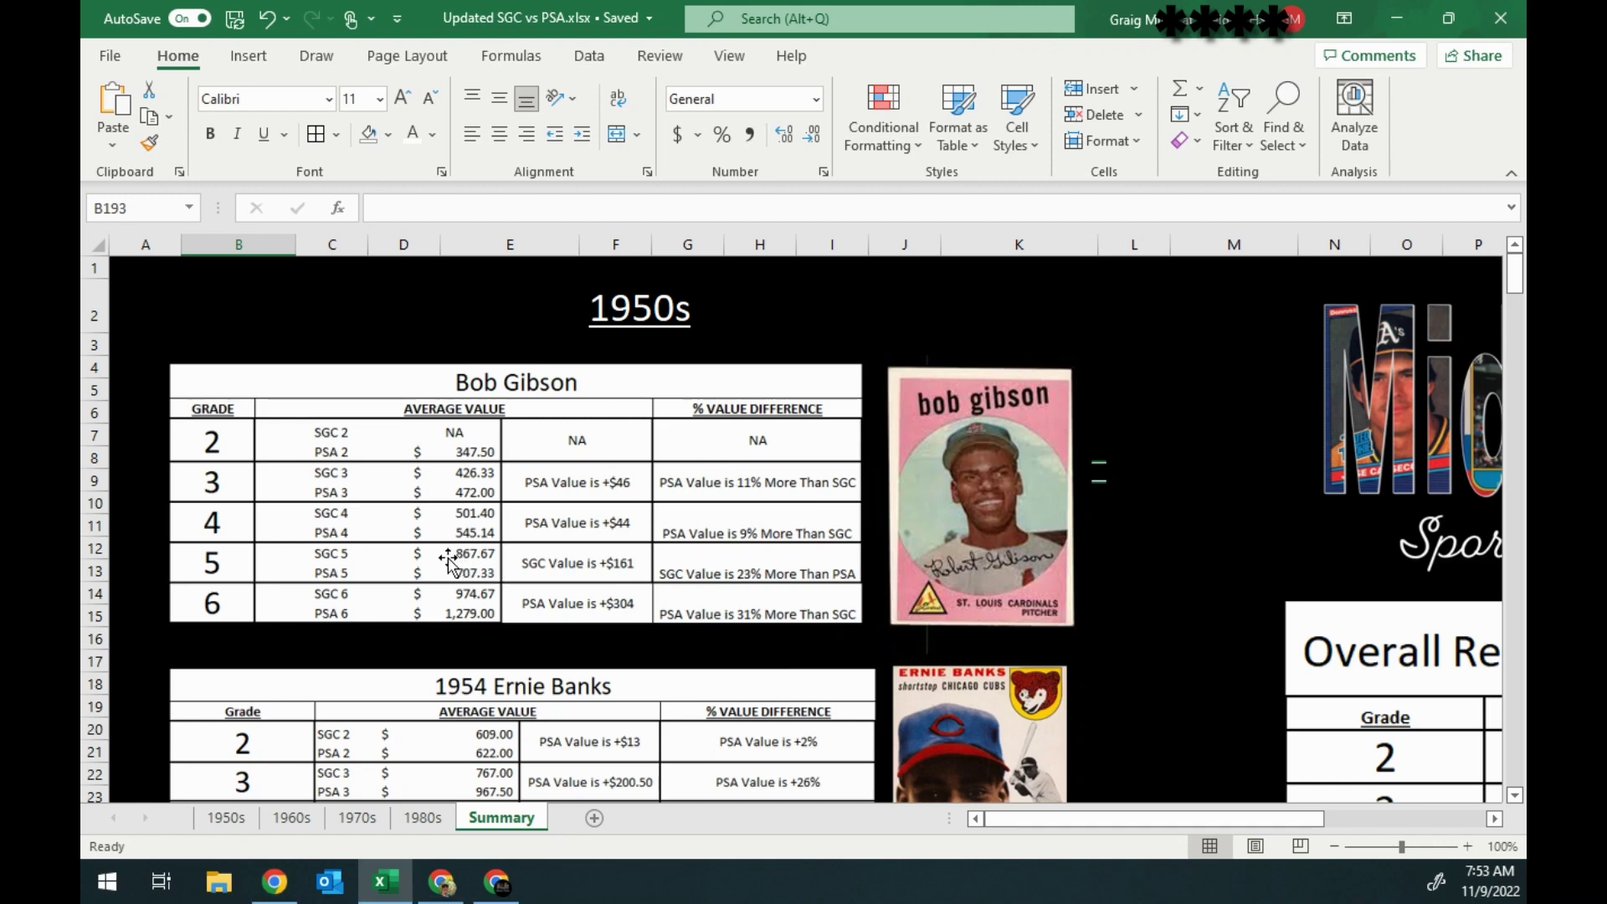
scroll(918, 505, "down", 2)
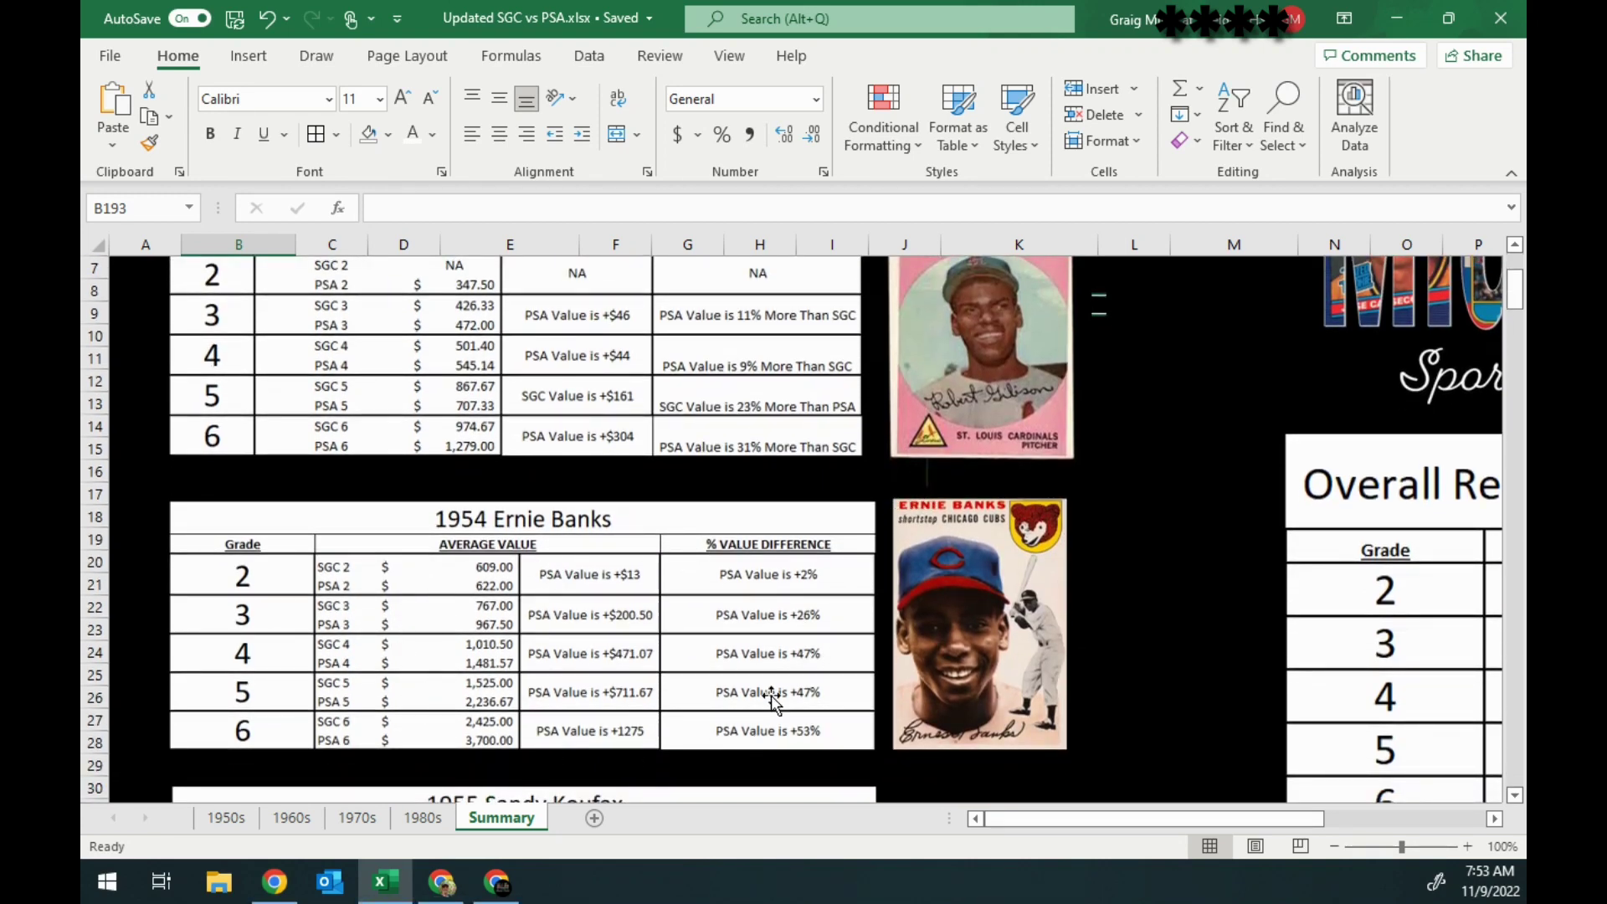
scroll(778, 691, "down", 1)
scroll(777, 690, "down", 4)
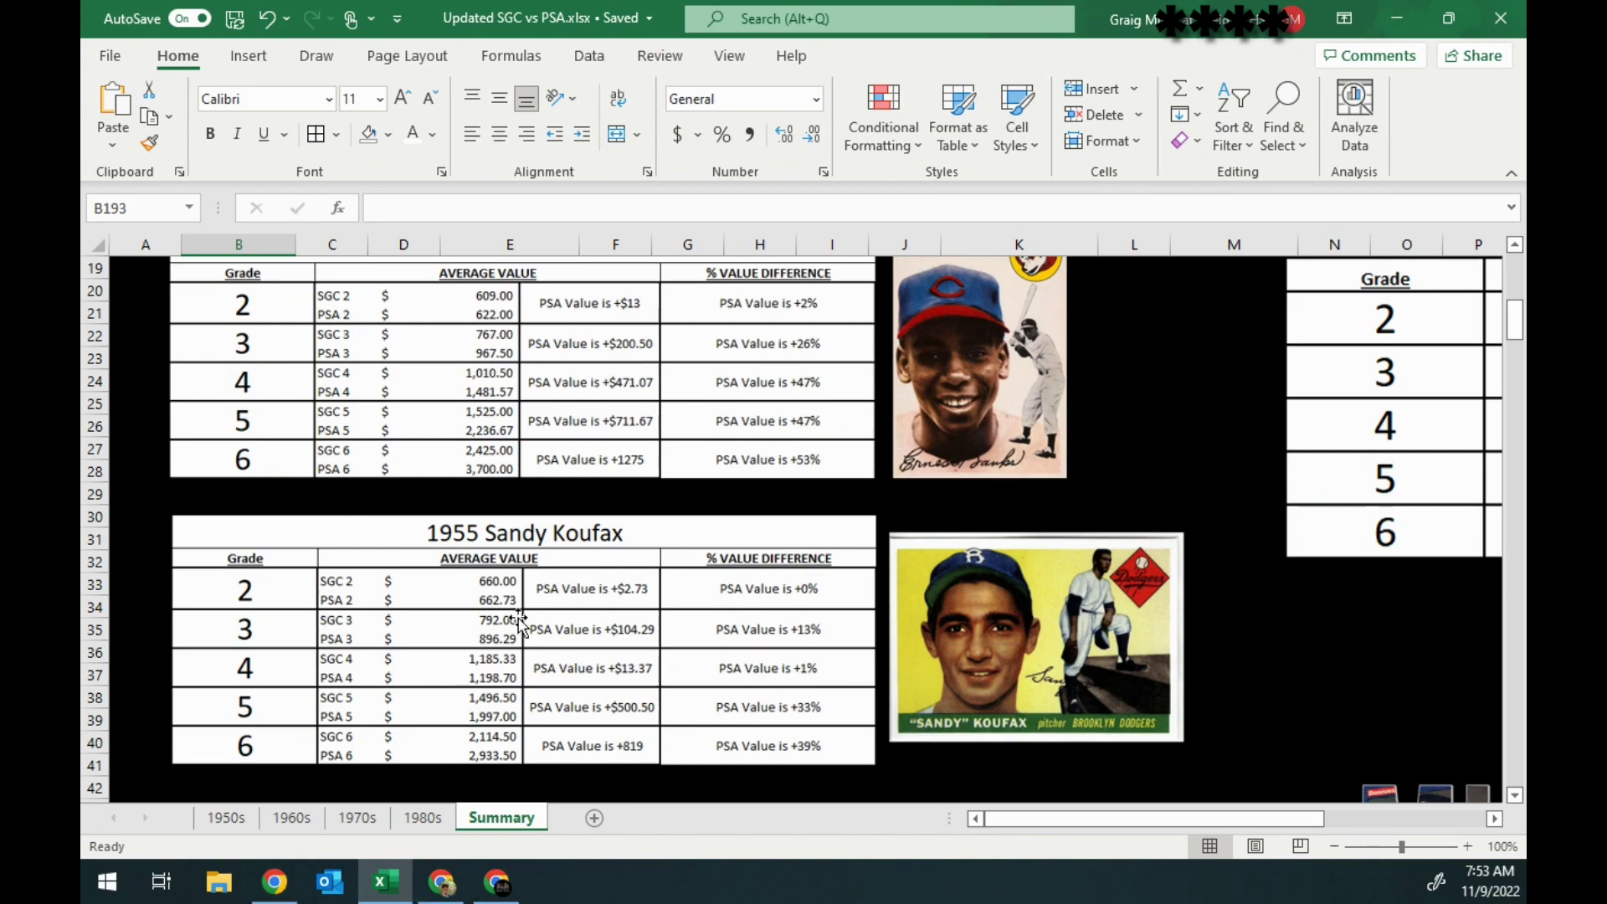
scroll(527, 615, "up", 2)
scroll(551, 633, "up", 2)
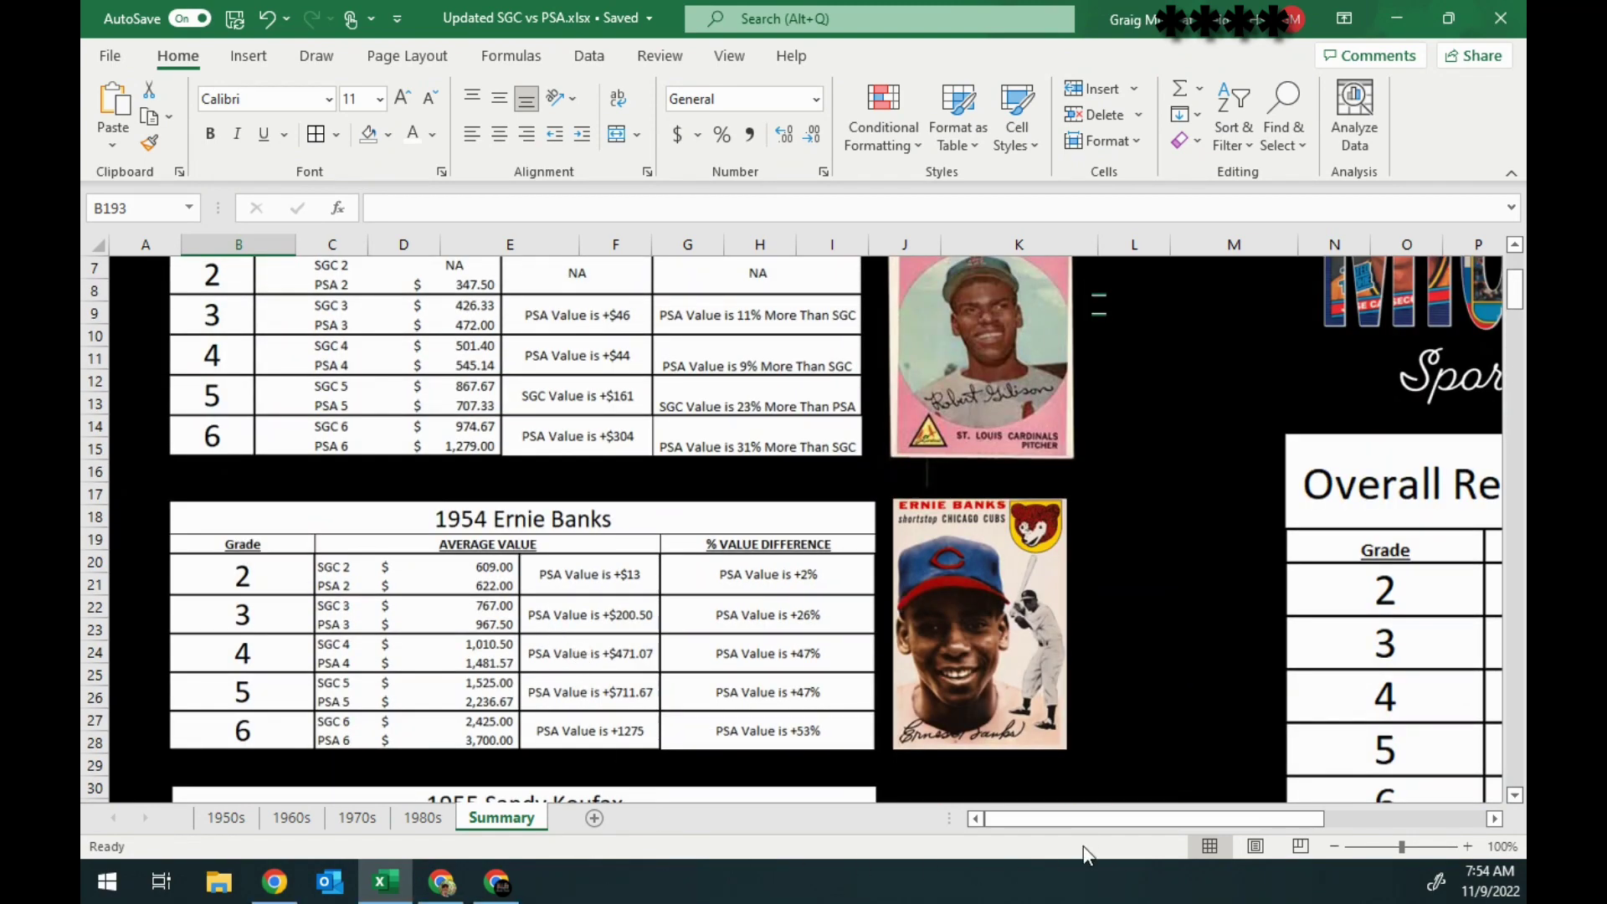
- Examine the Overall Results for 1950s table for the winner and percentage higher at each grade
left_click_drag(1076, 821, 1178, 822)
scroll(1081, 651, "down", 3)
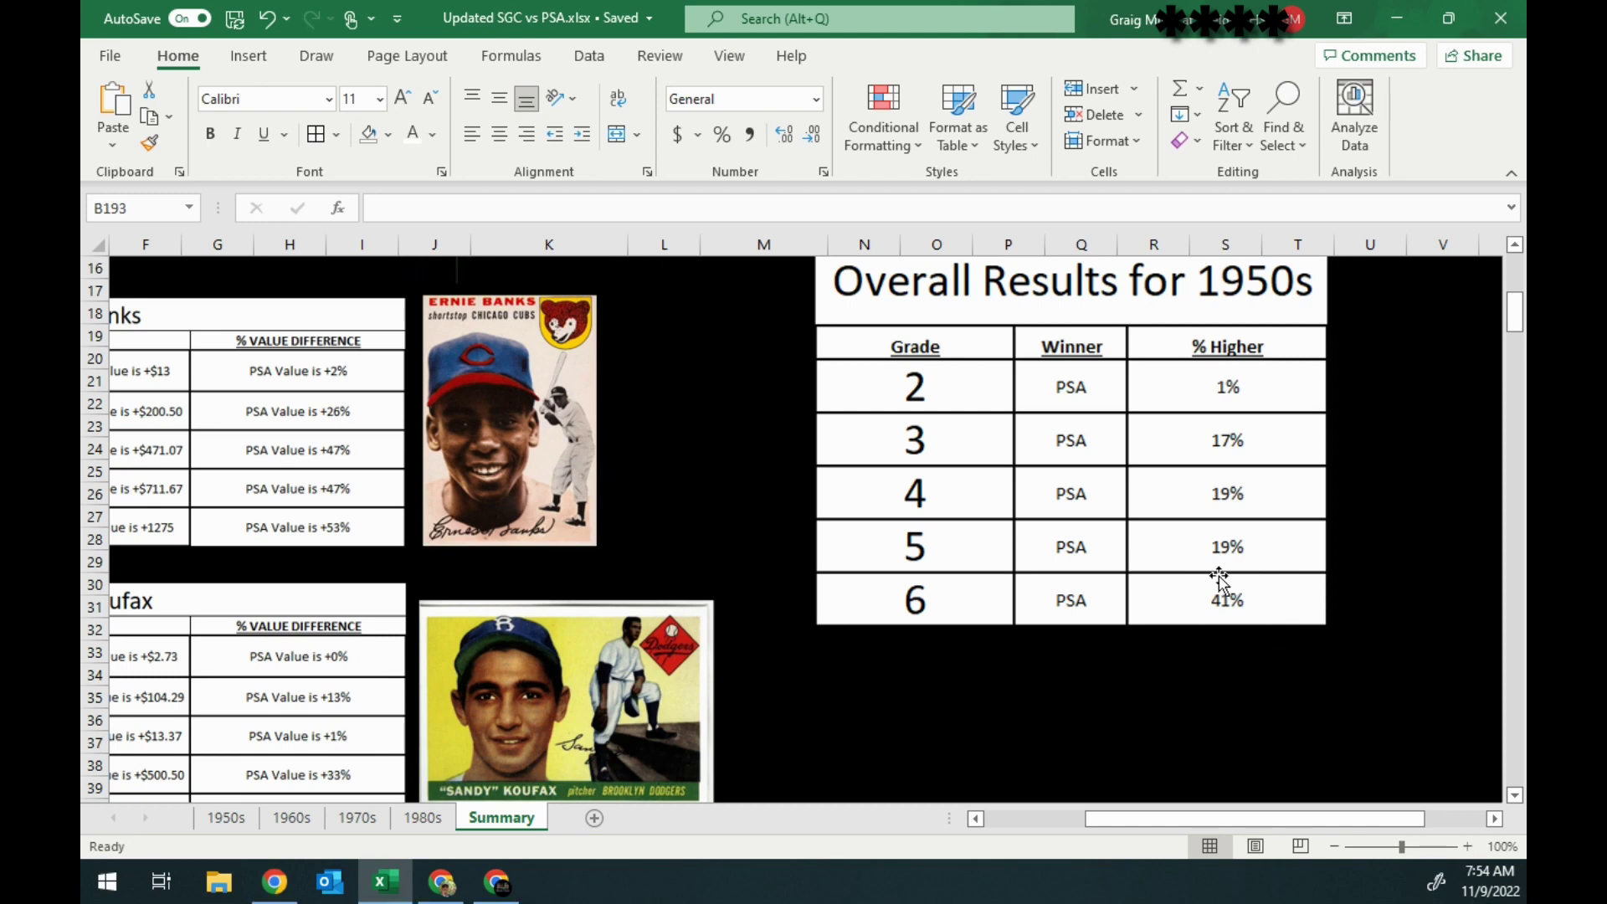
scroll(1218, 561, "up", 1)
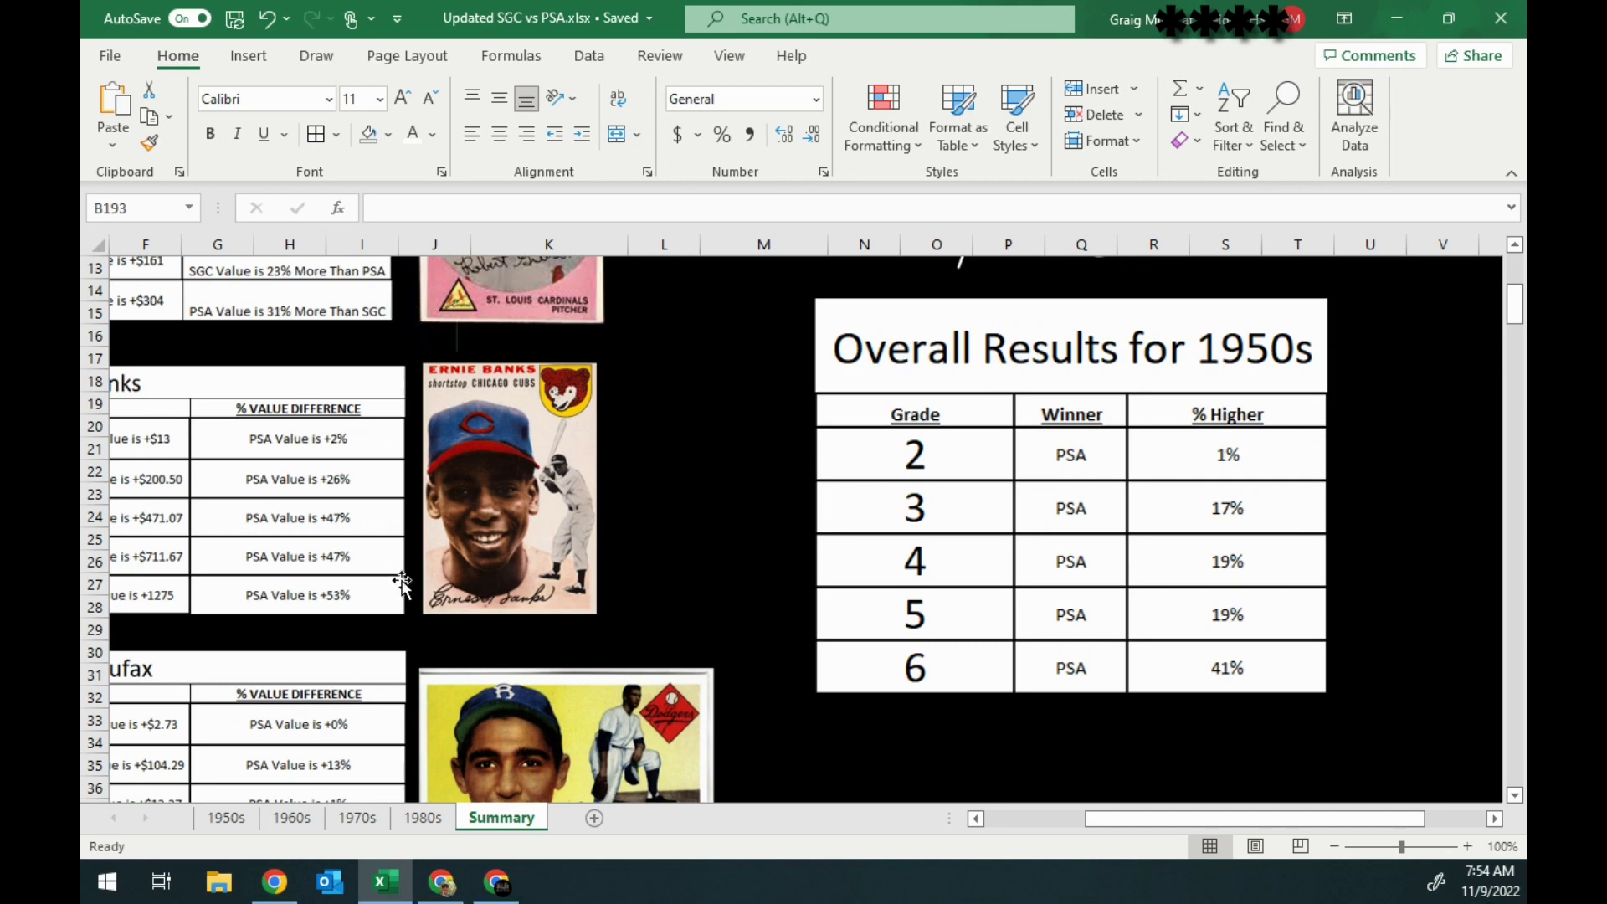
- Review the 1960s summary comparisons for Pete Rose, Steve Carlton and Nolan Ryan, and the overall 1960s results by grade
left_click_drag(1108, 817, 993, 824)
scroll(818, 693, "down", 9)
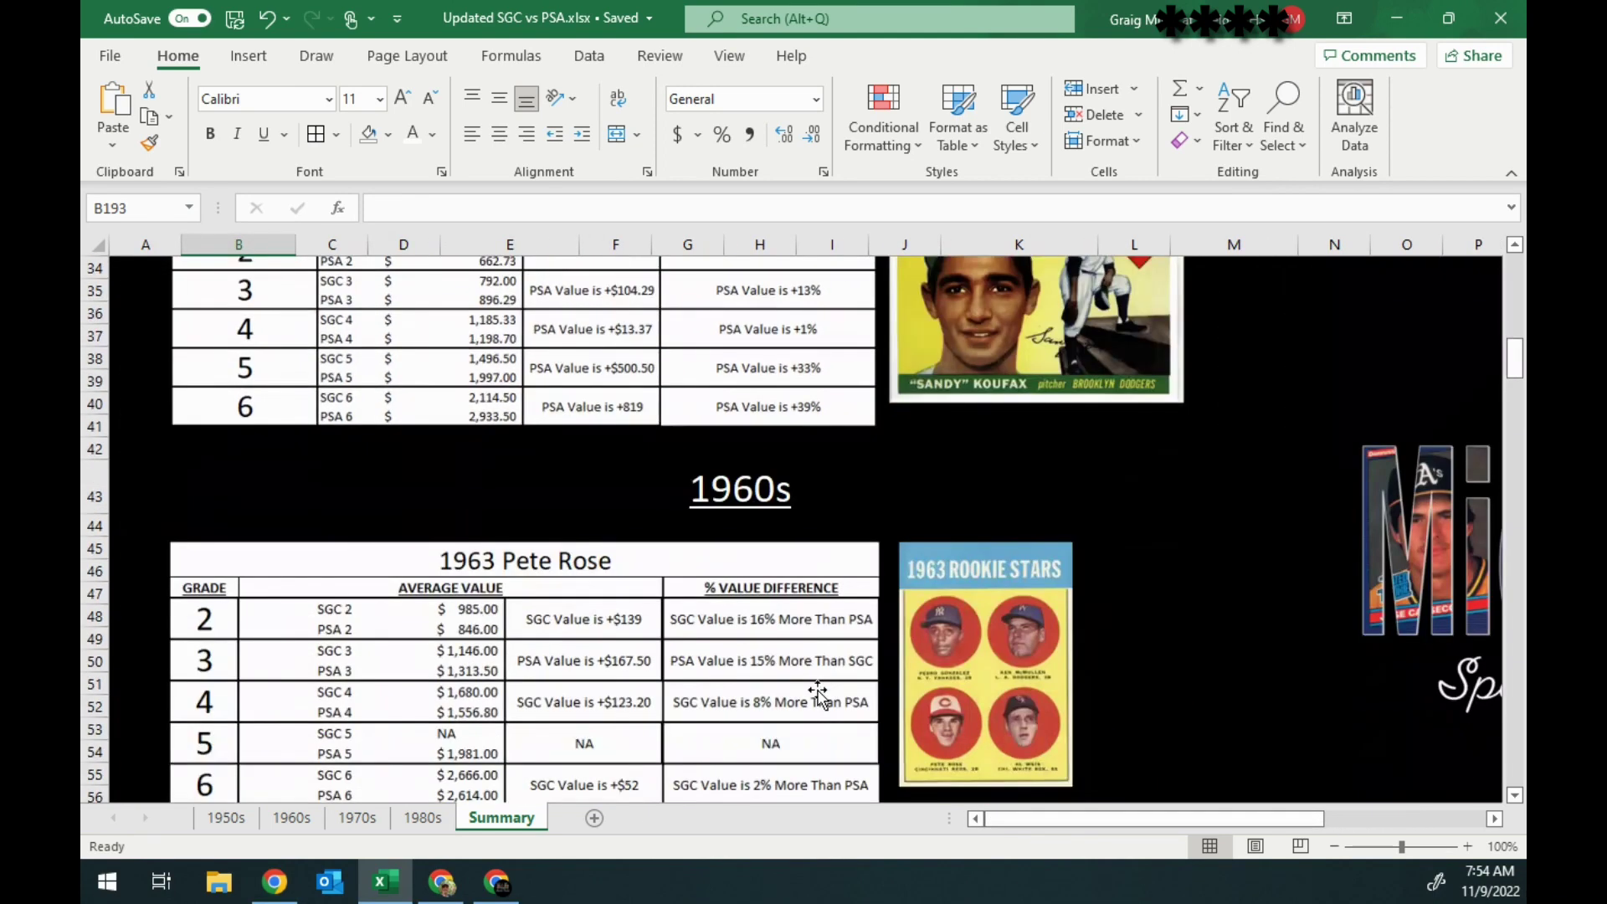
scroll(818, 692, "down", 2)
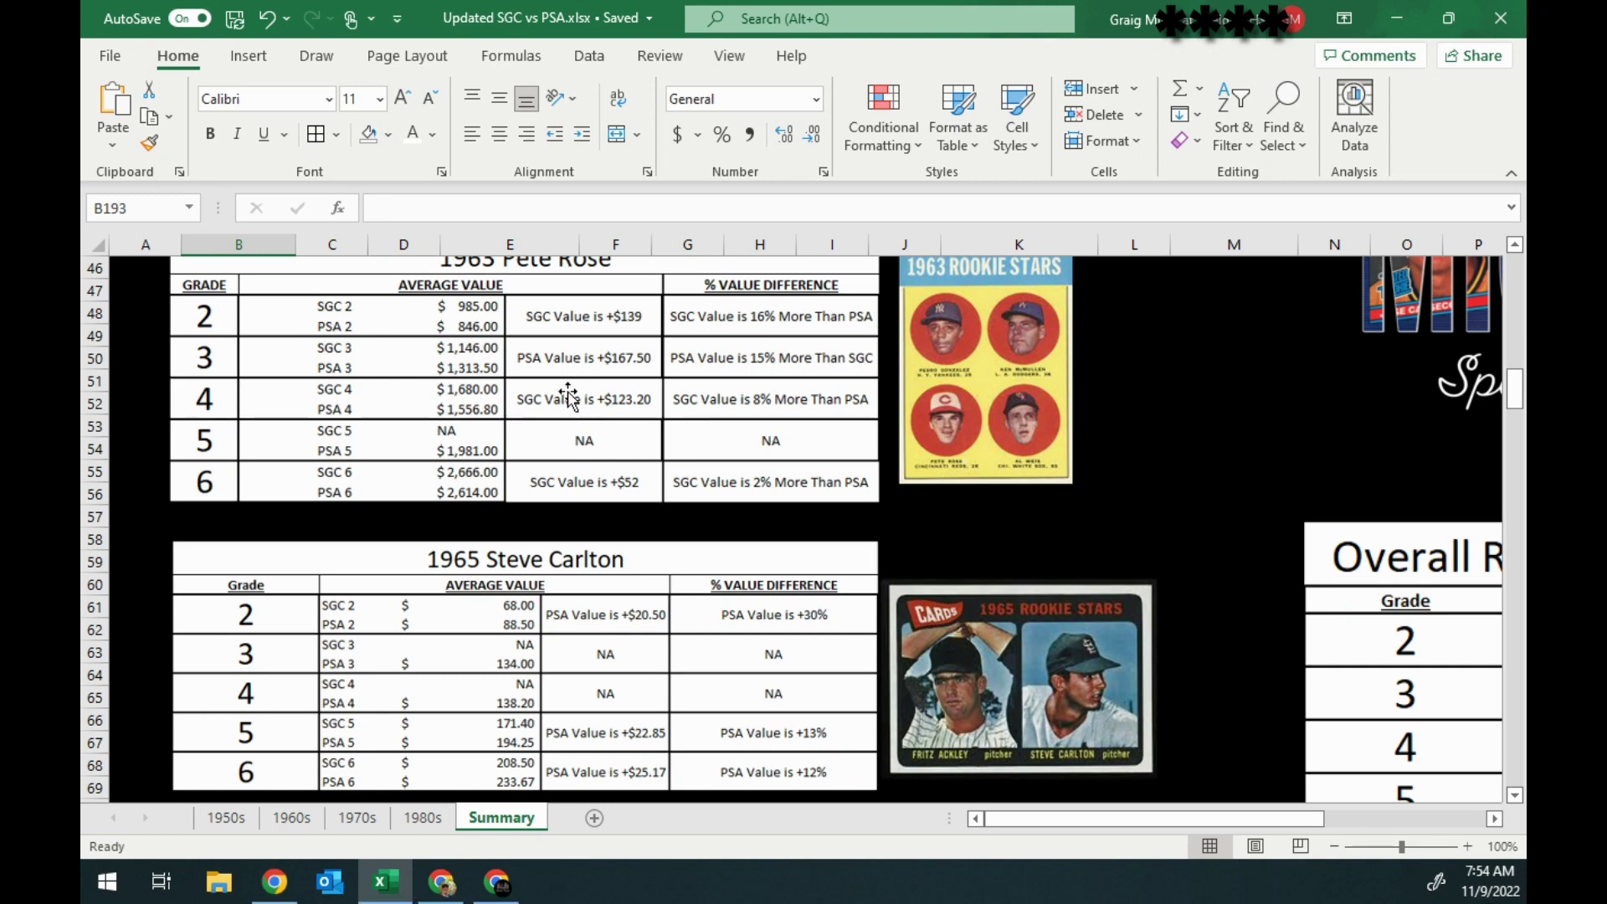
scroll(574, 421, "down", 1)
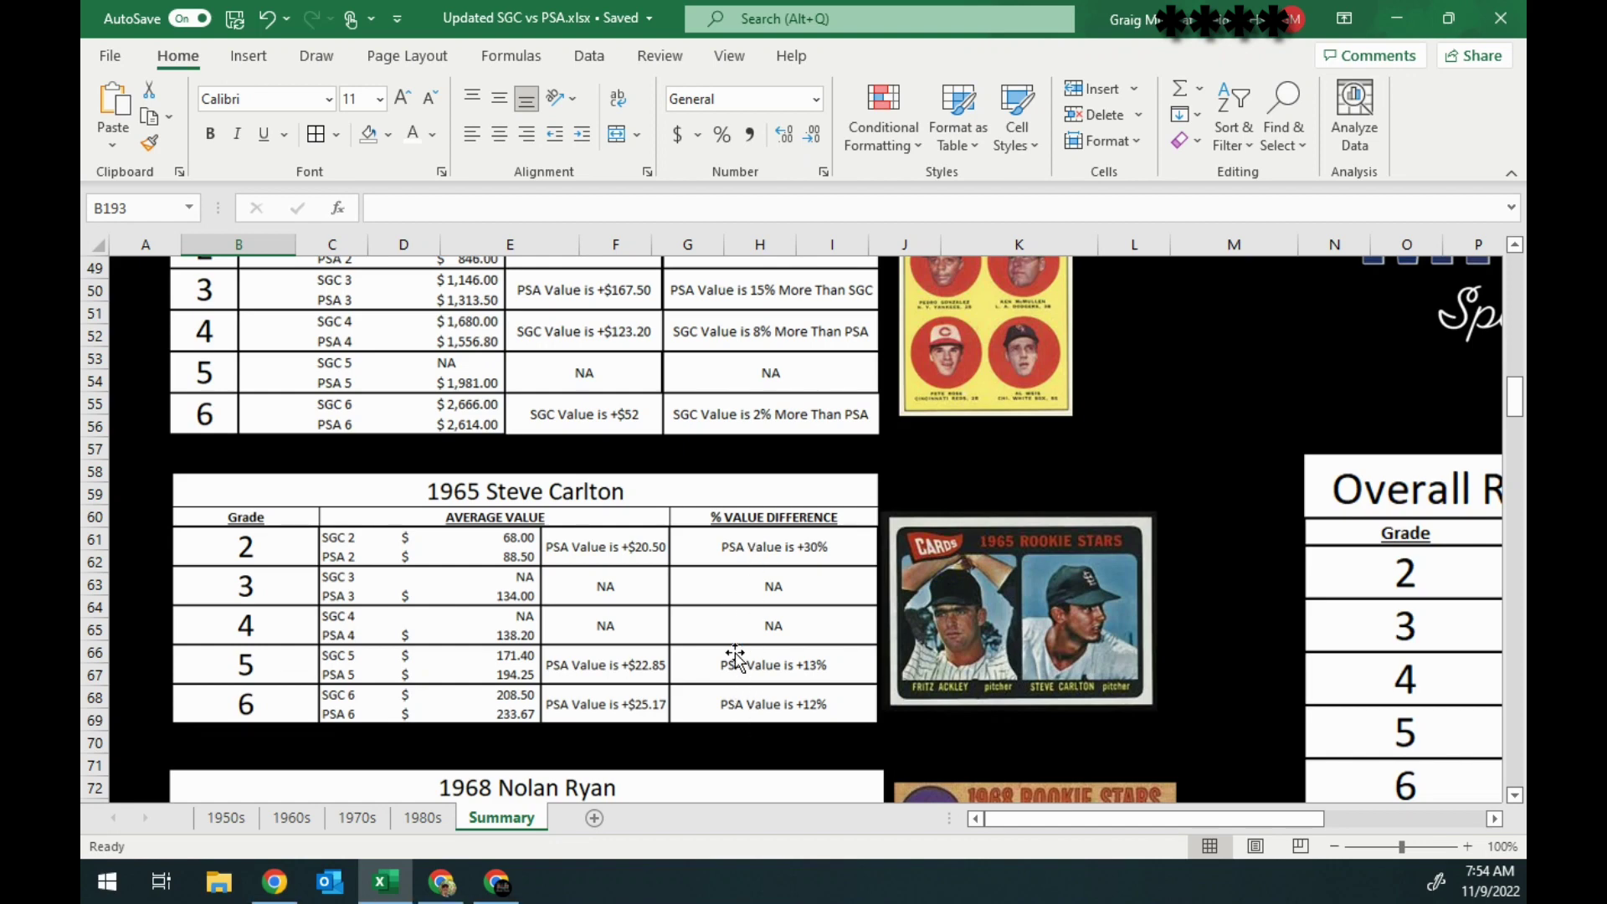
scroll(749, 632, "down", 4)
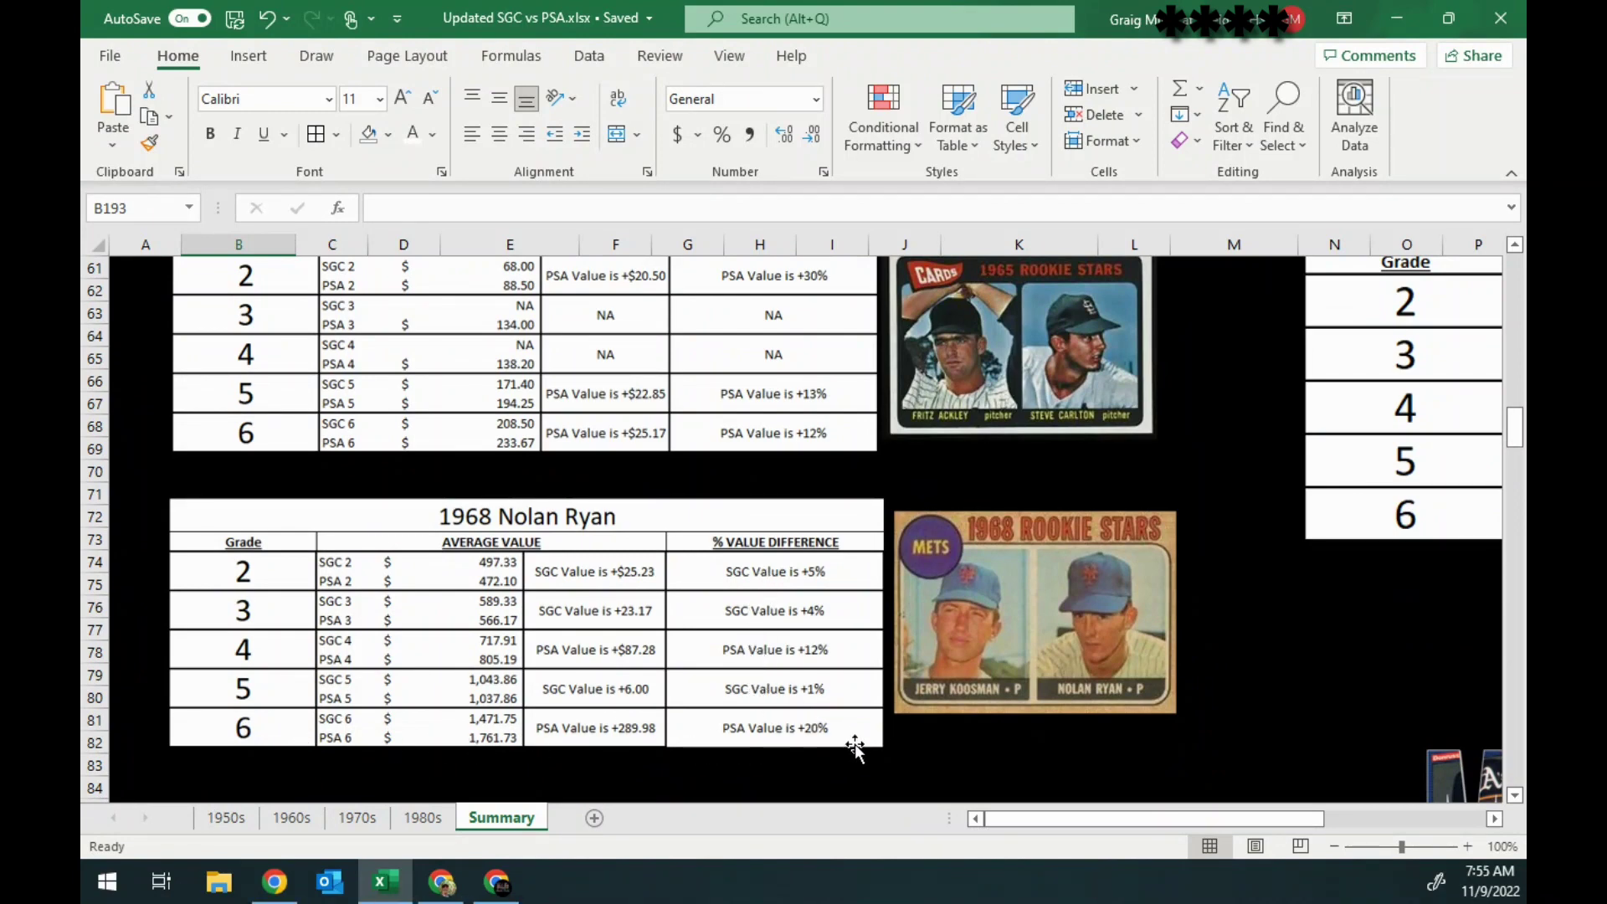
left_click_drag(1018, 824, 1139, 819)
scroll(1117, 745, "up", 1)
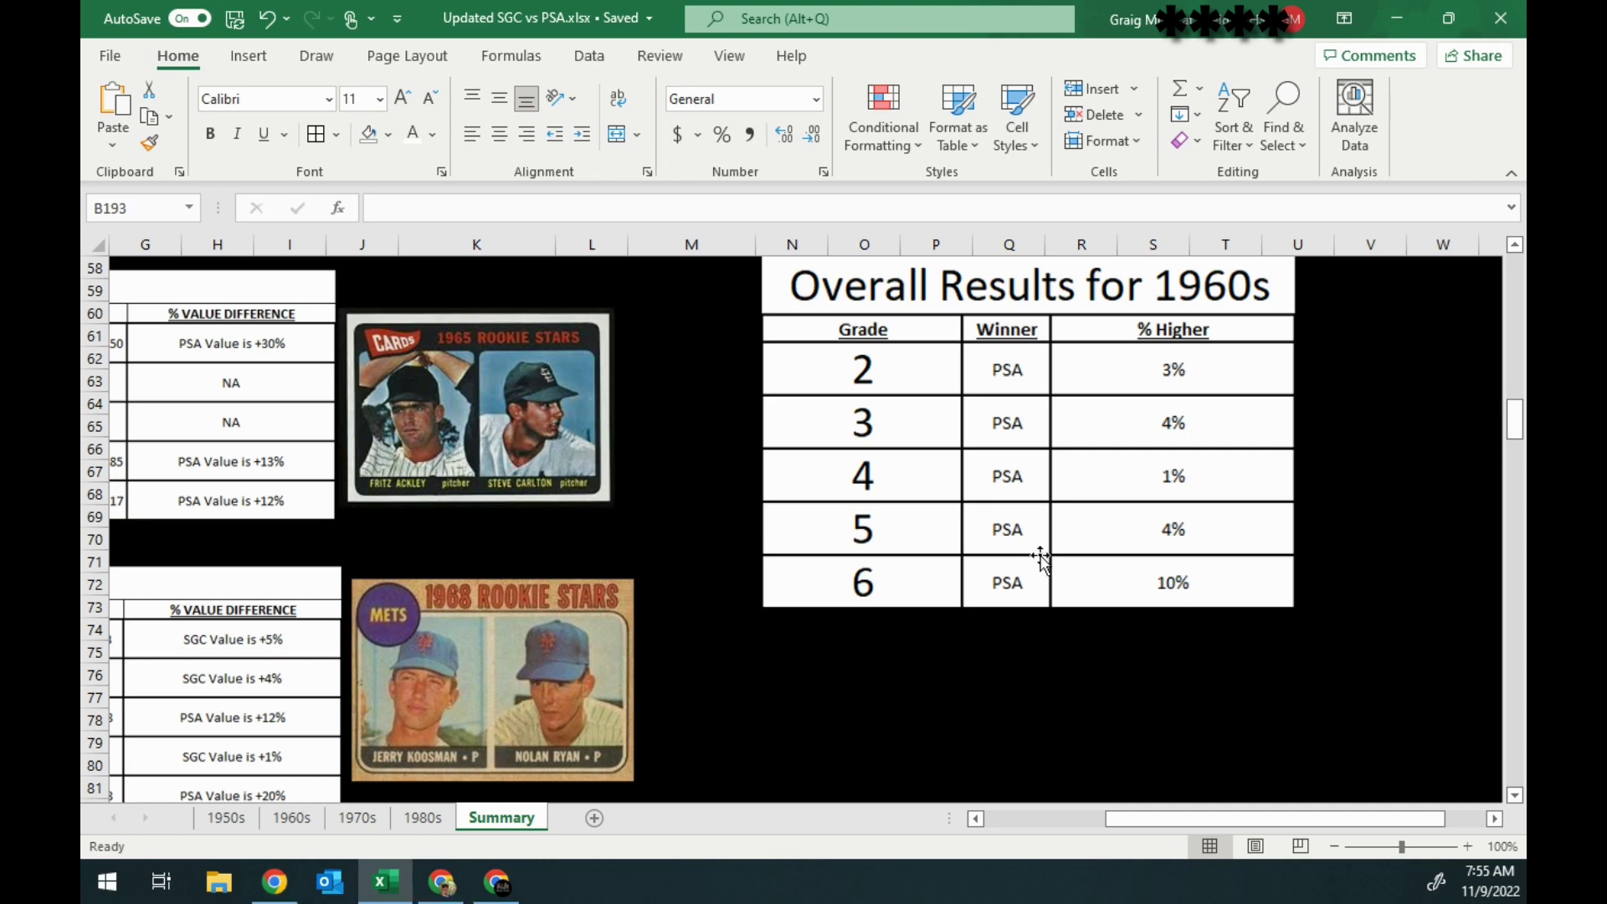
- Review the 1970s summary comparisons for Mike Schmidt, Dave Winfield and Ozzie Smith
scroll(554, 586, "down", 6)
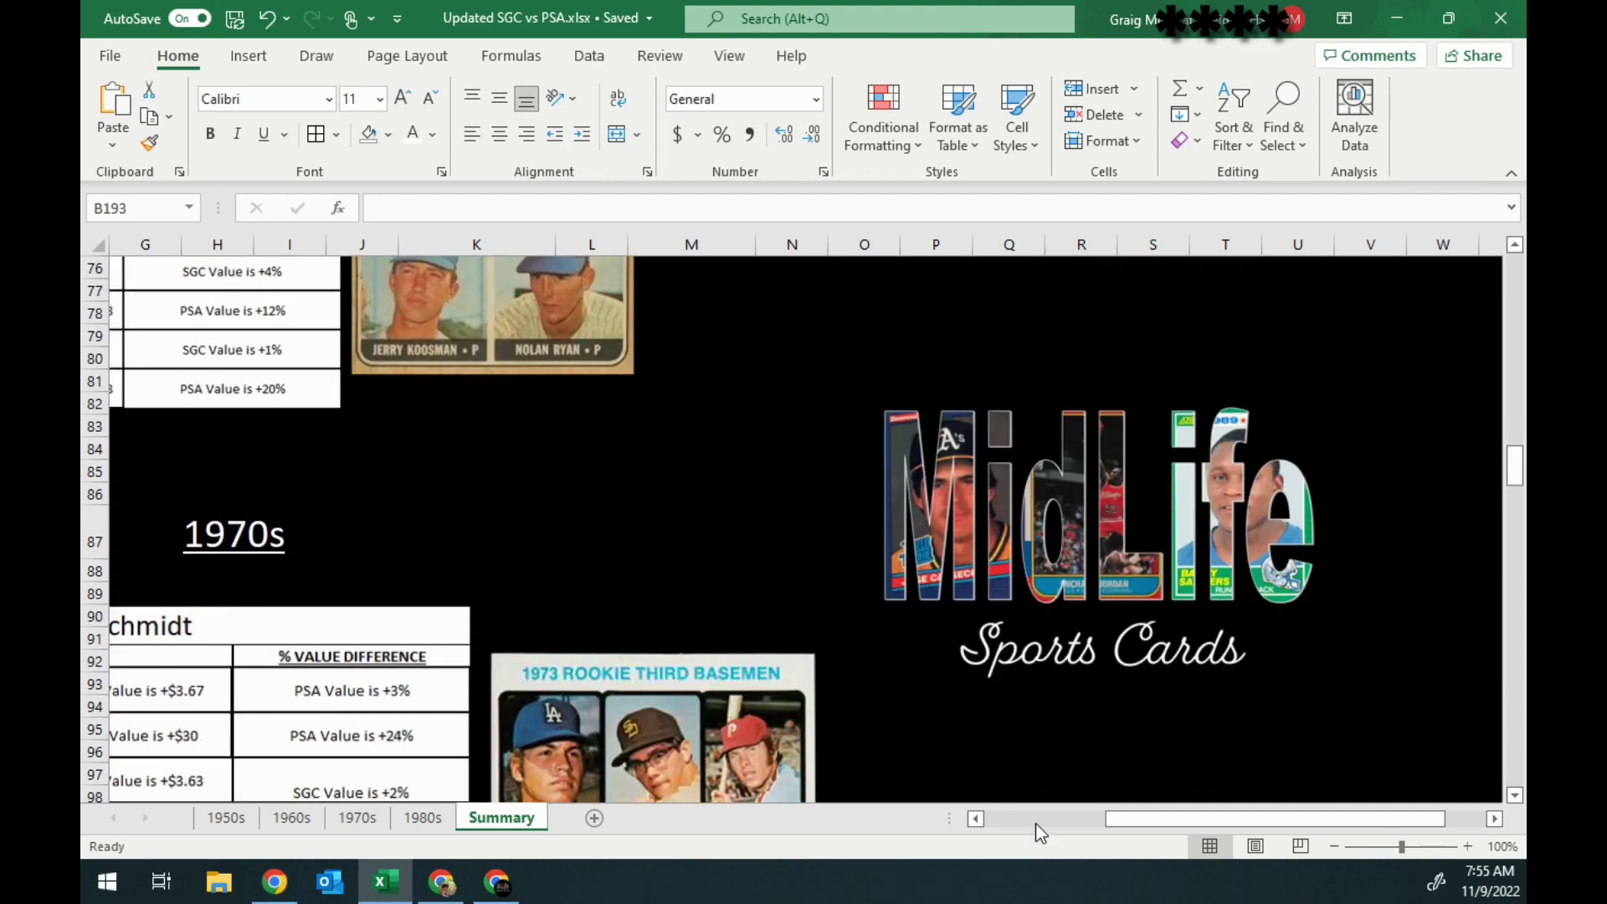
left_click_drag(1142, 820, 1021, 819)
scroll(861, 657, "down", 3)
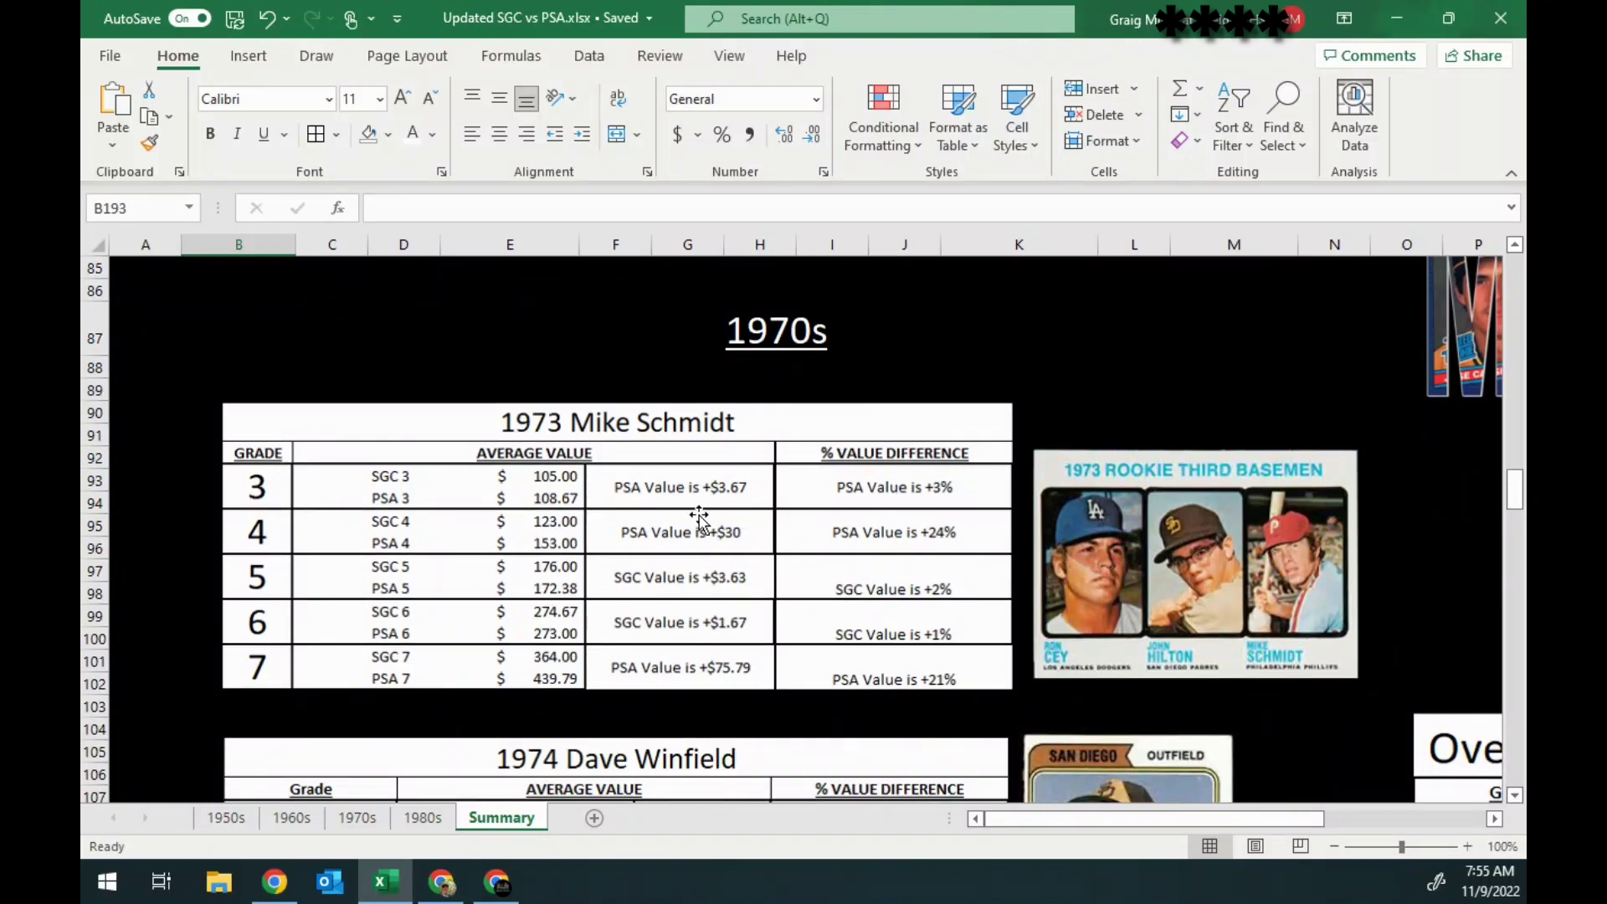
scroll(721, 701, "down", 4)
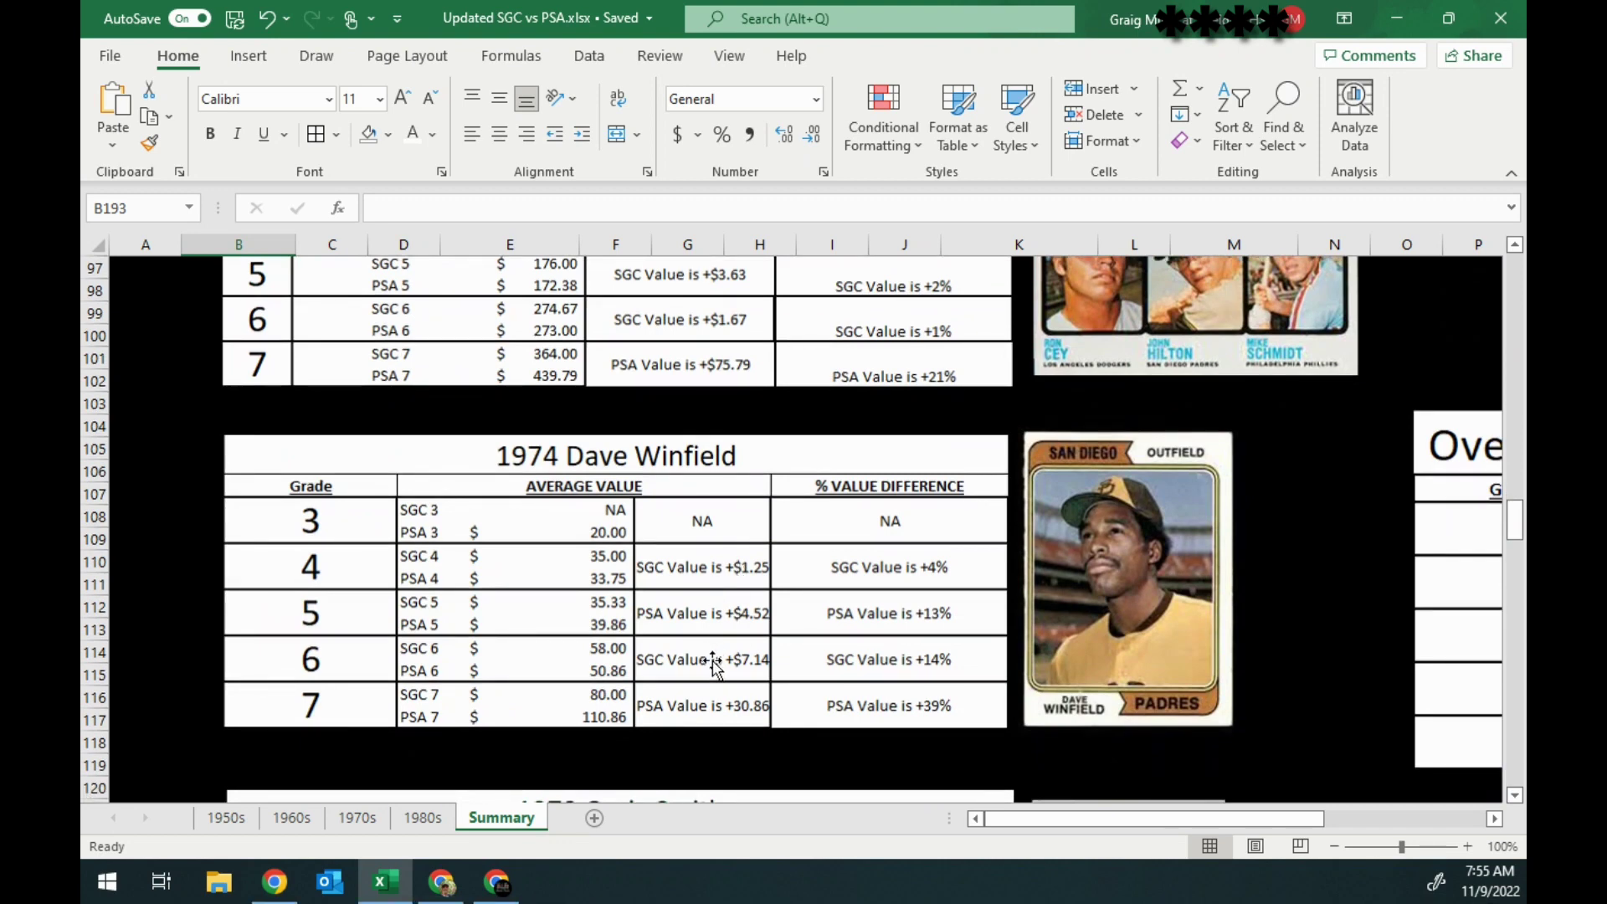
scroll(712, 661, "down", 4)
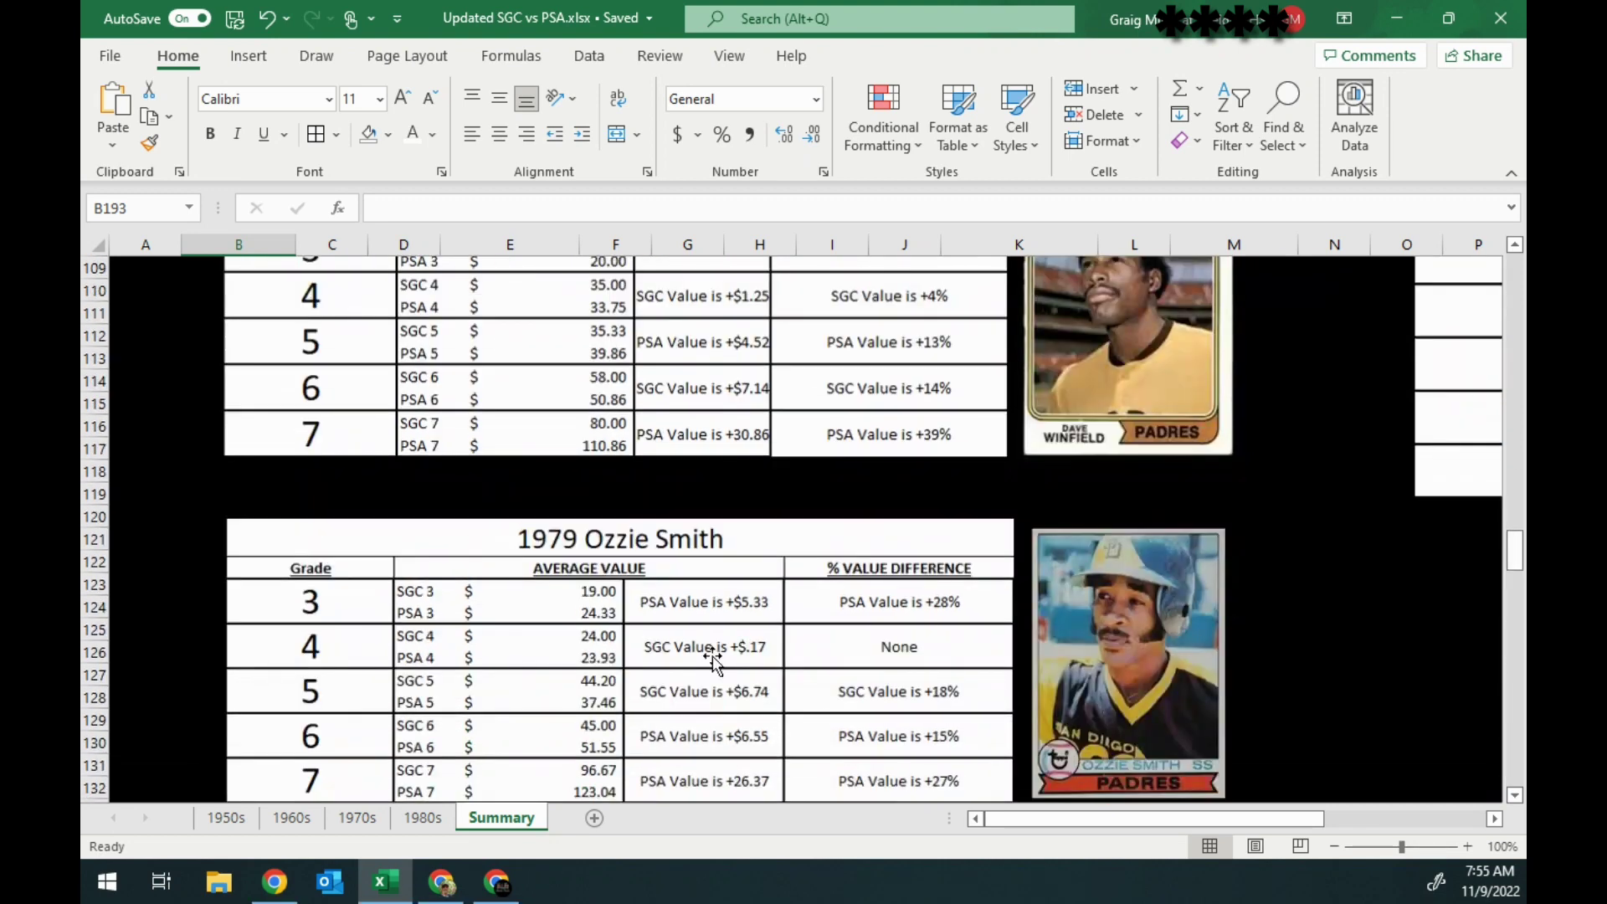
scroll(712, 660, "down", 1)
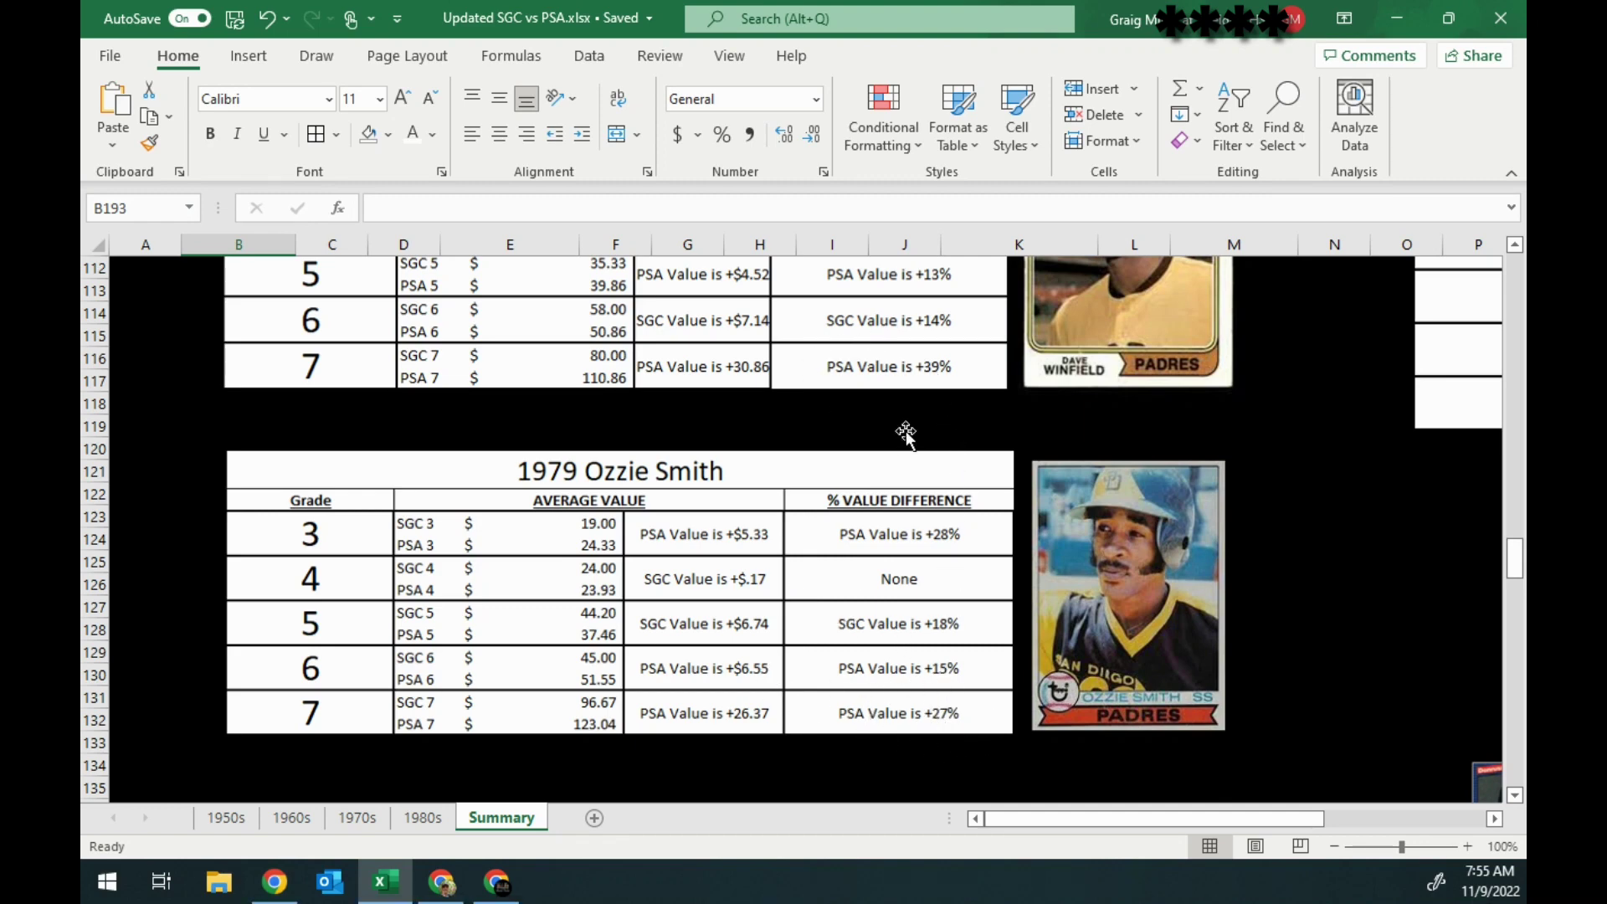
- Examine the Overall Results for 1970s table for the winner and percentage higher at each grade
scroll(911, 452, "up", 6)
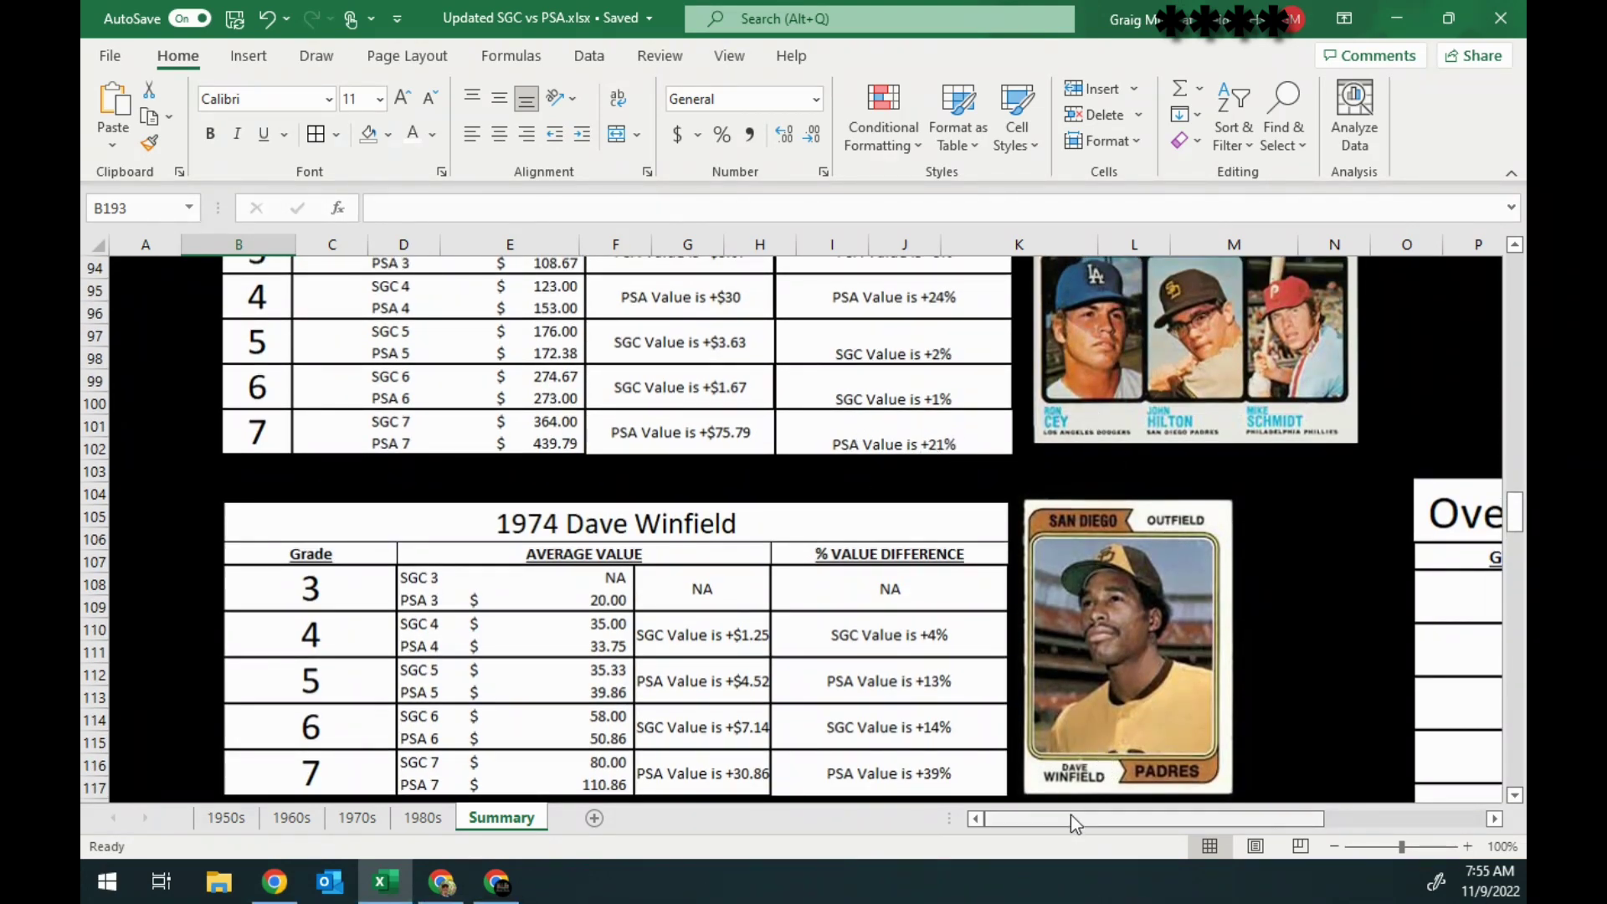
left_click_drag(1072, 817, 1112, 821)
scroll(1183, 830, "right", 3)
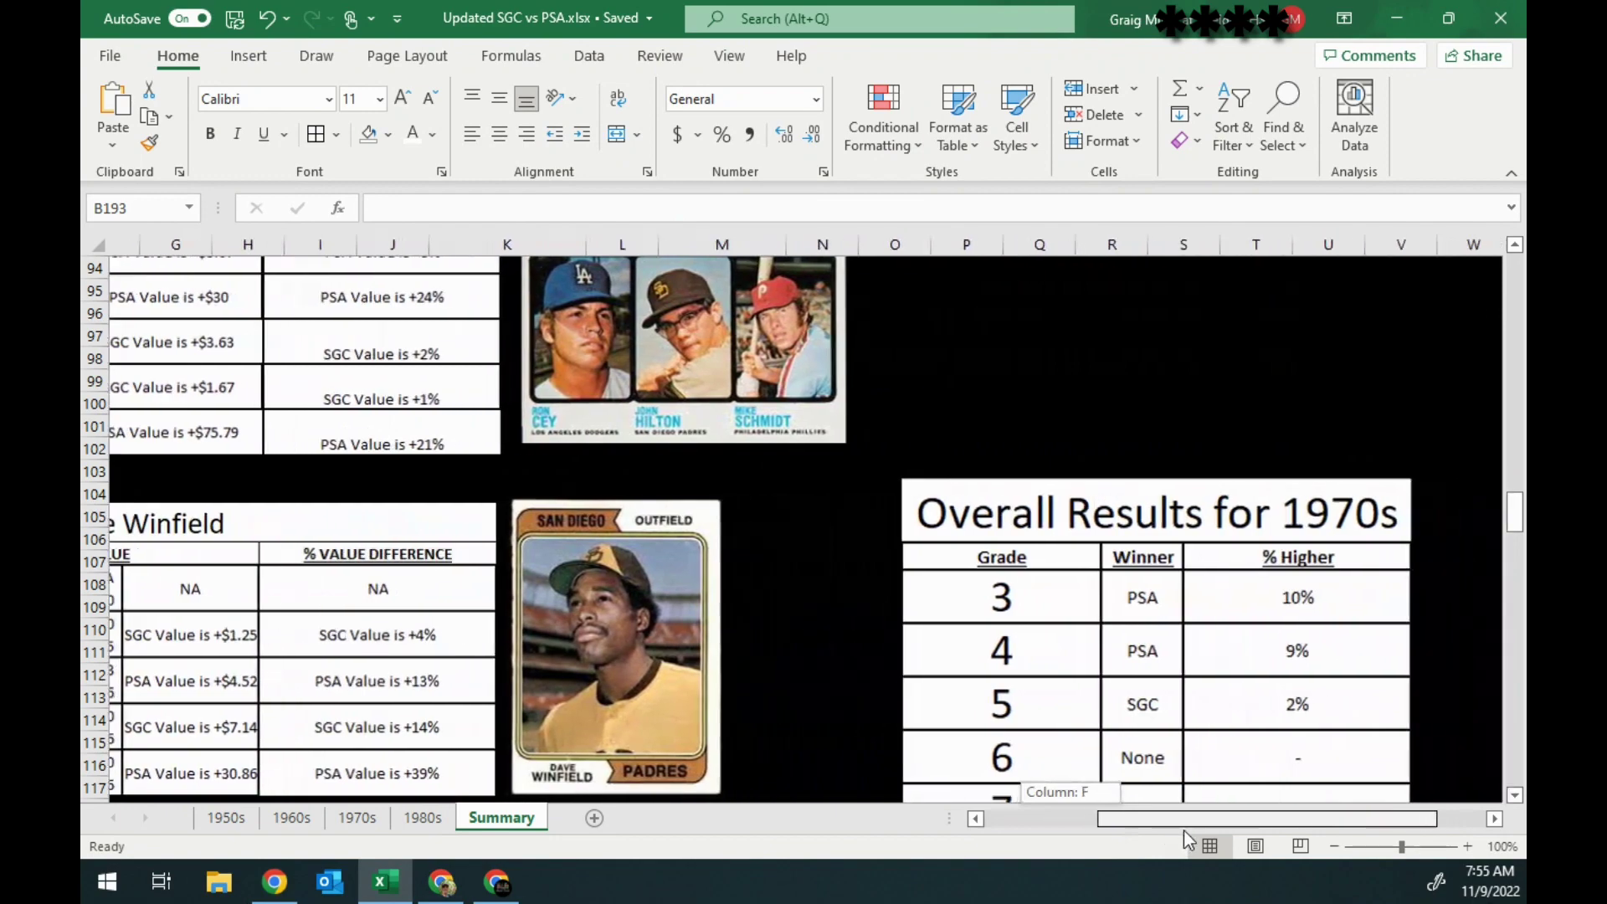
scroll(1210, 718, "down", 3)
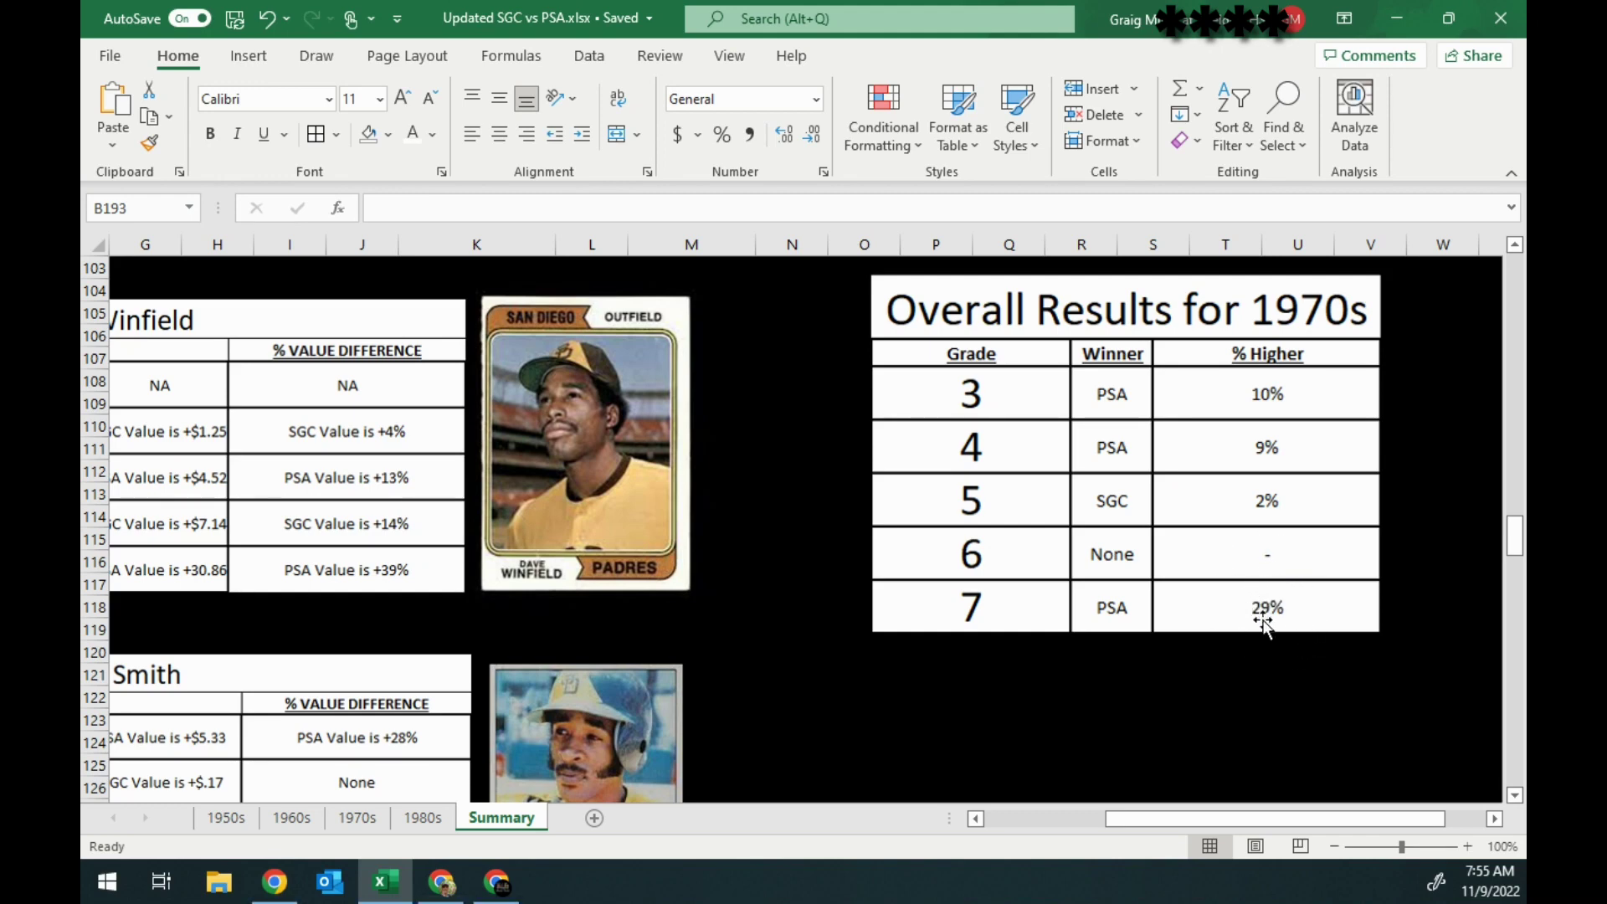
- Review the 1980s summary comparisons for the 1980 Topps Rickey Henderson and the 1984 Donruss Don Mattingly
scroll(1241, 636, "down", 8)
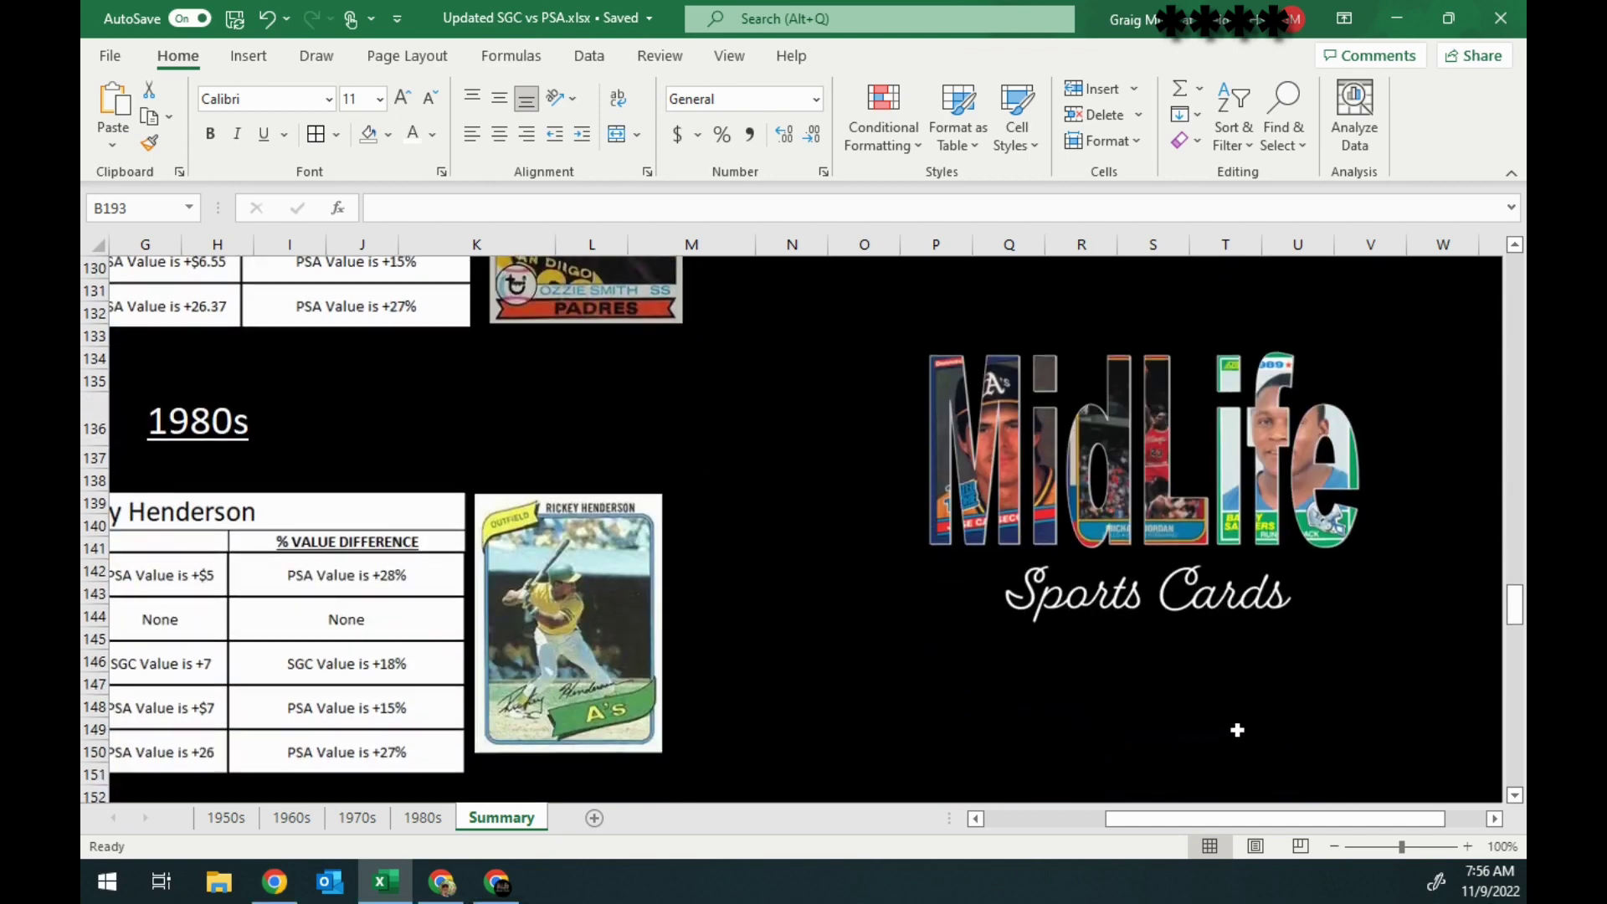
left_click_drag(1244, 820, 1119, 833)
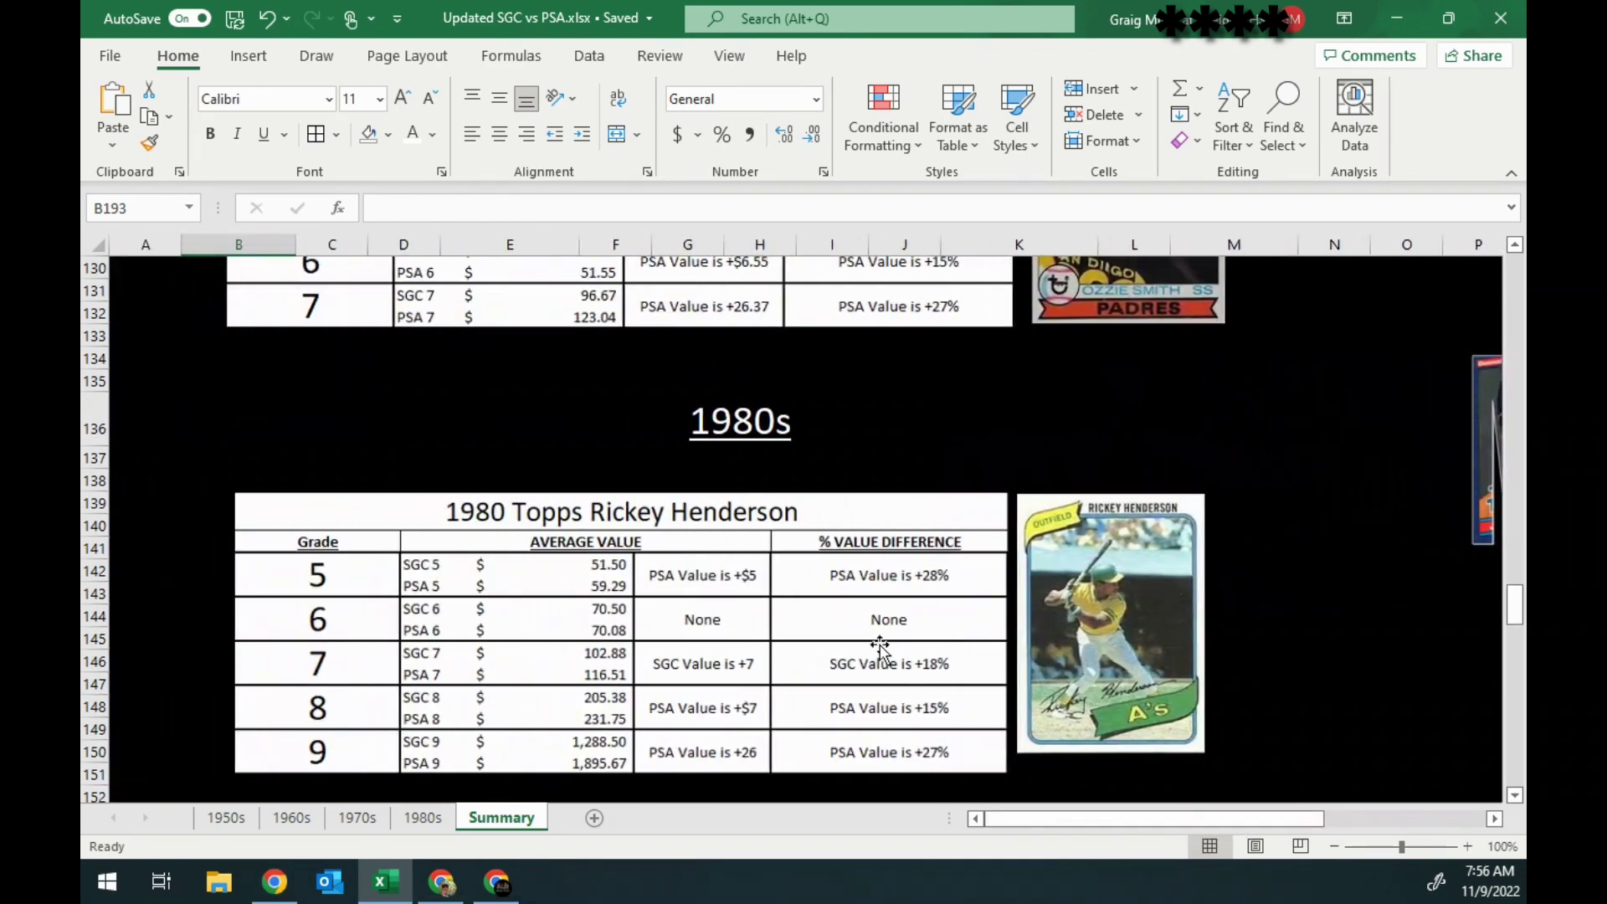
scroll(879, 644, "down", 2)
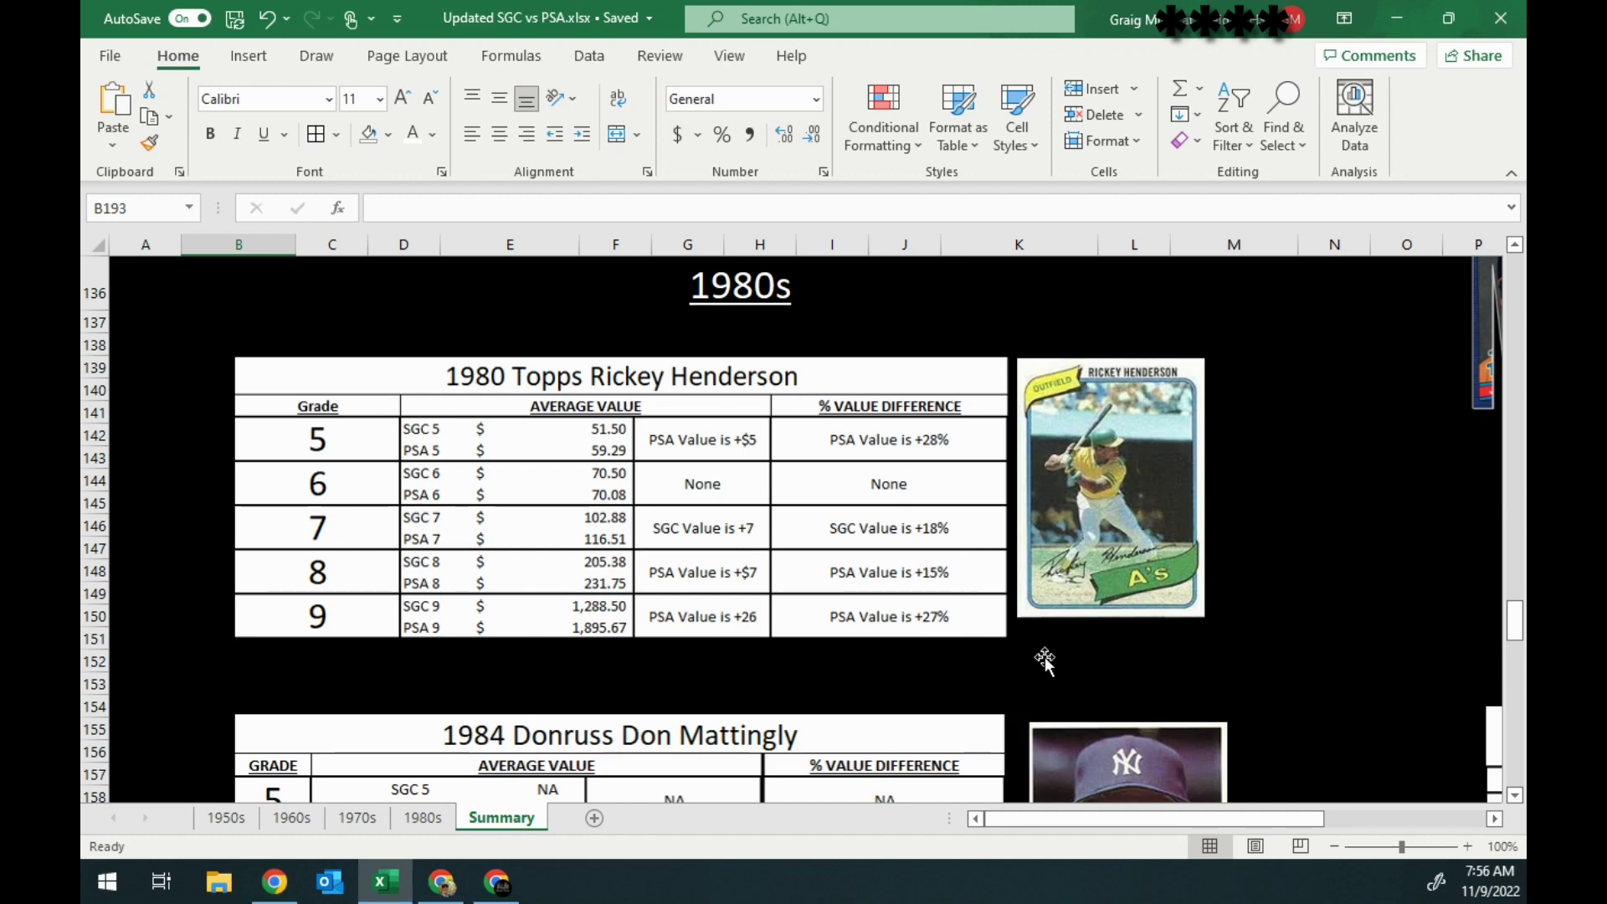
scroll(1044, 656, "down", 4)
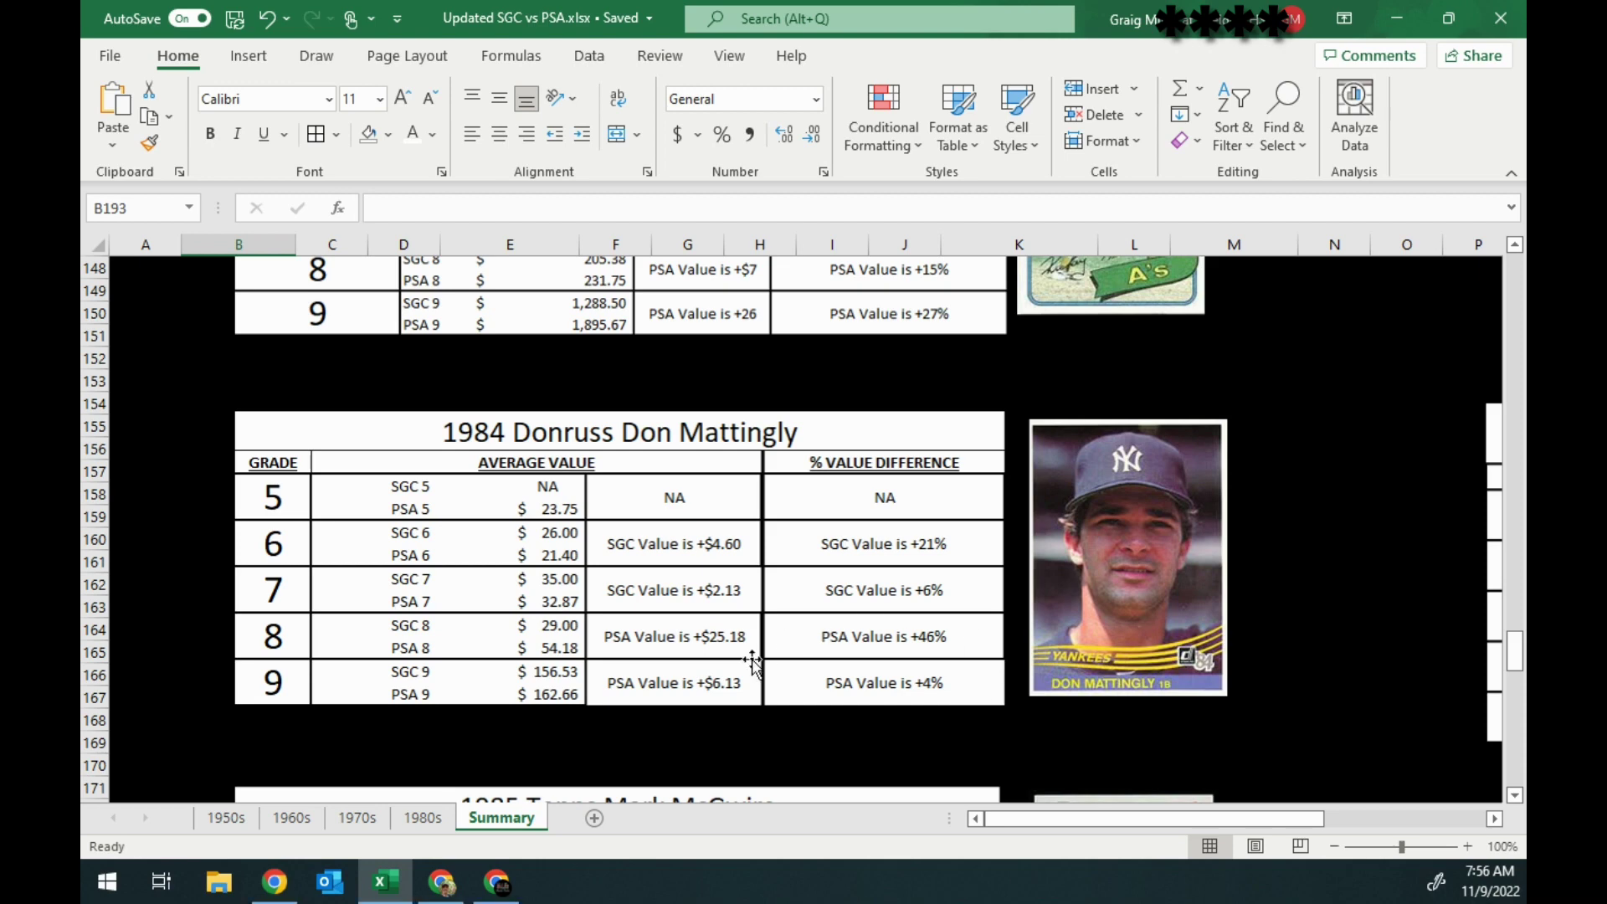
- Review the 1985 Topps Mark McGwire comparison and the Overall Results for 1980s table for the winner and percentage higher by grade
scroll(933, 652, "down", 3)
scroll(933, 652, "down", 2)
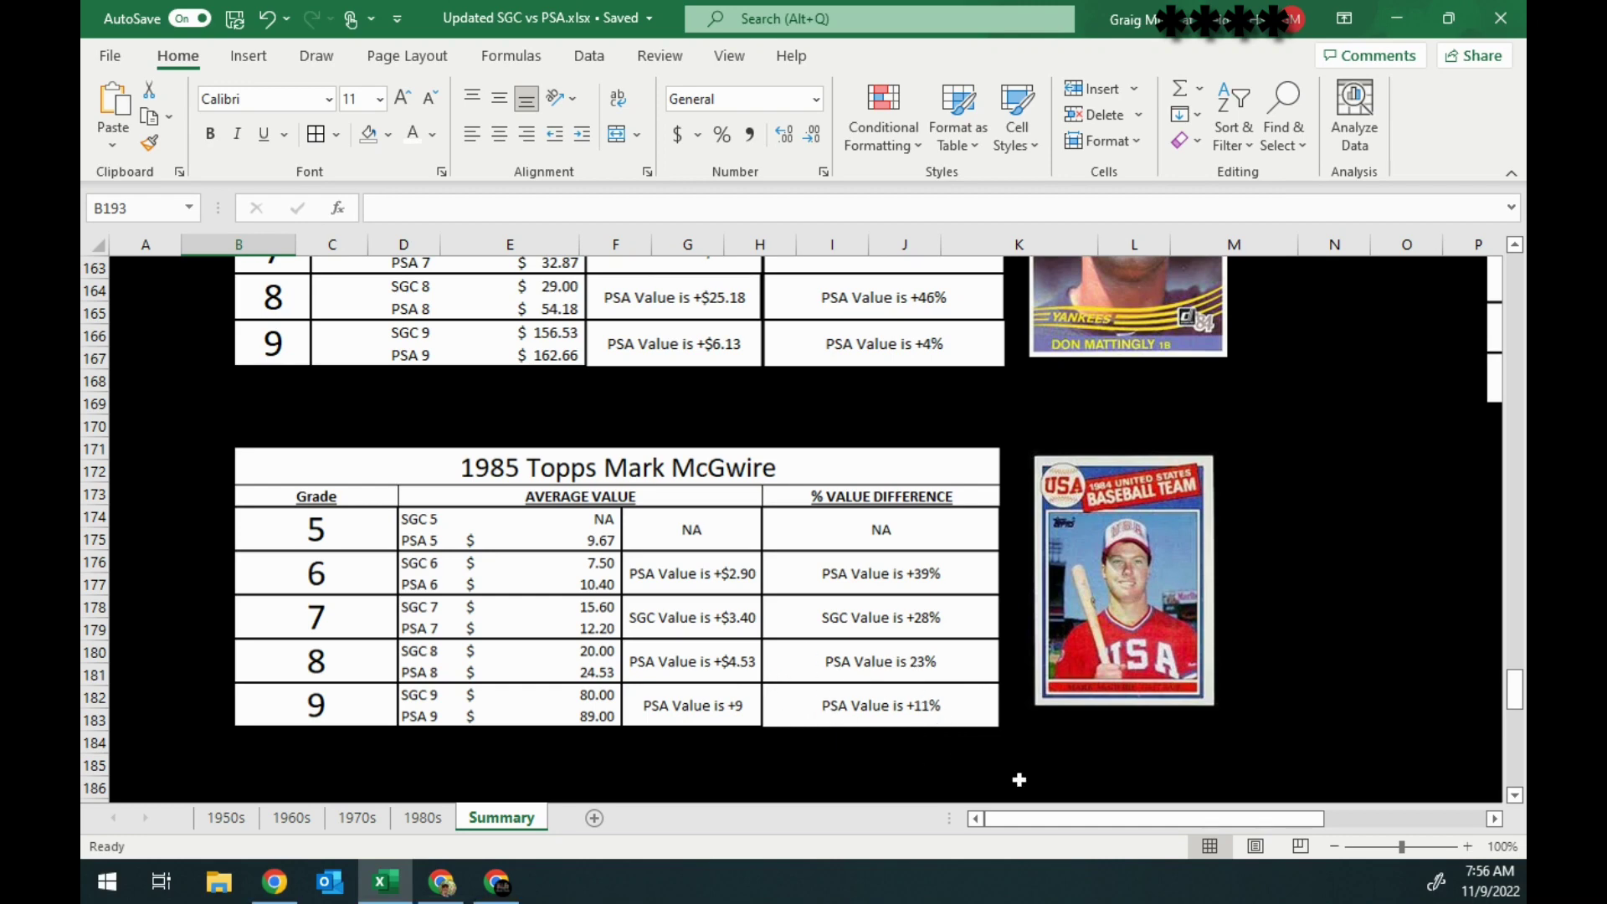
left_click_drag(1053, 832, 1209, 829)
scroll(1209, 749, "up", 4)
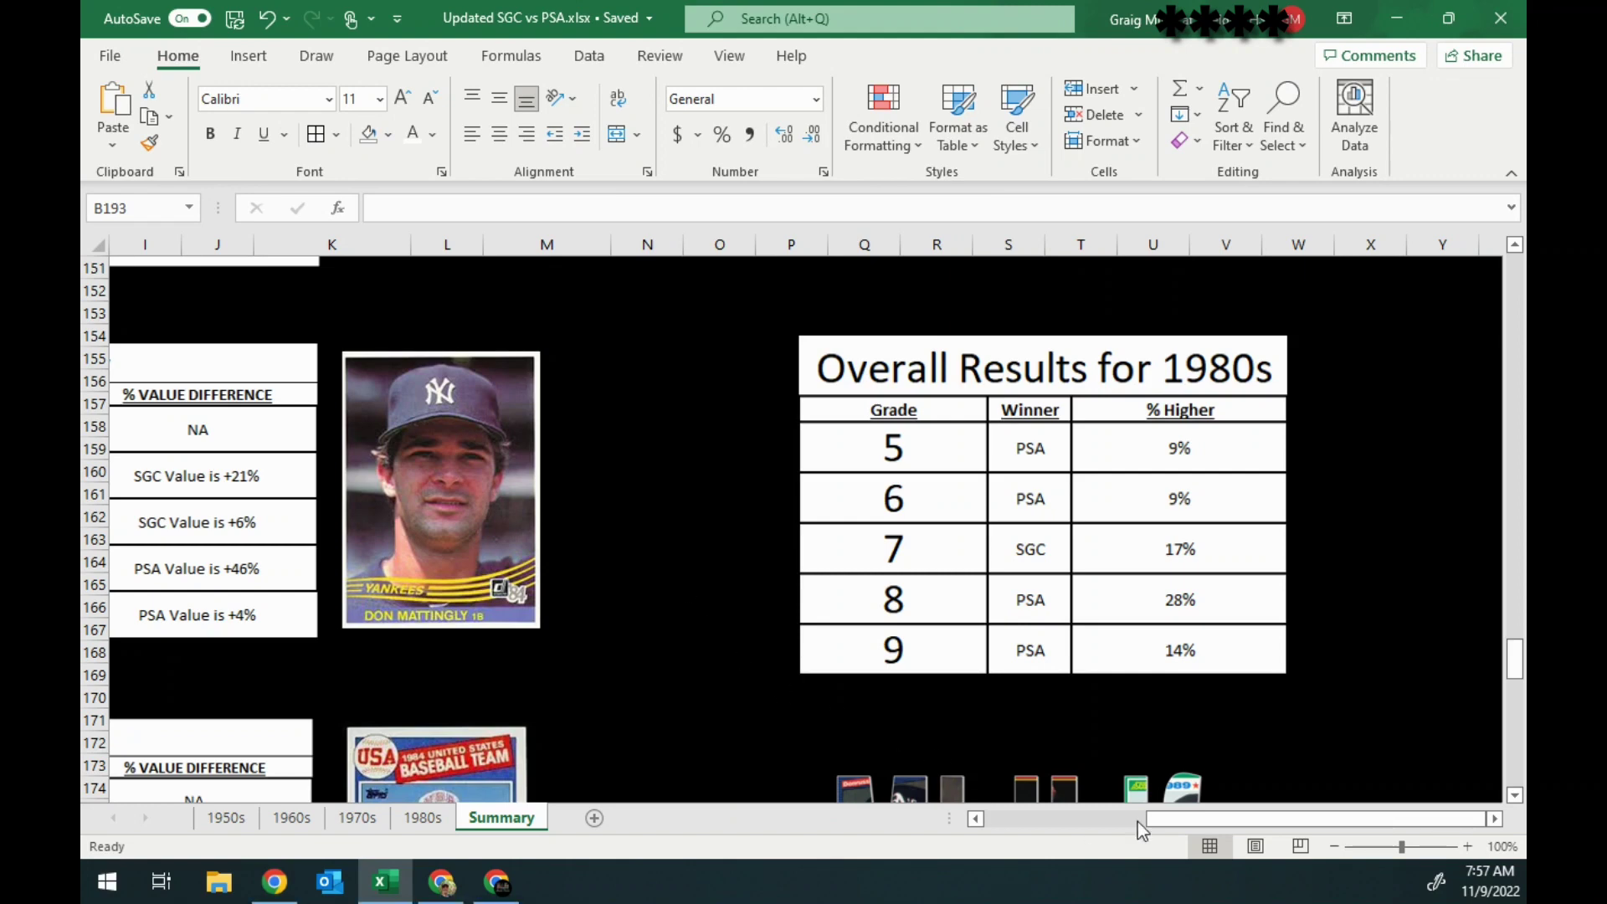
- Recheck the 1980s average values and percentage differences for Rickey Henderson, Don Mattingly and Mark McGwire
left_click_drag(1197, 817, 1000, 822)
scroll(818, 640, "up", 5)
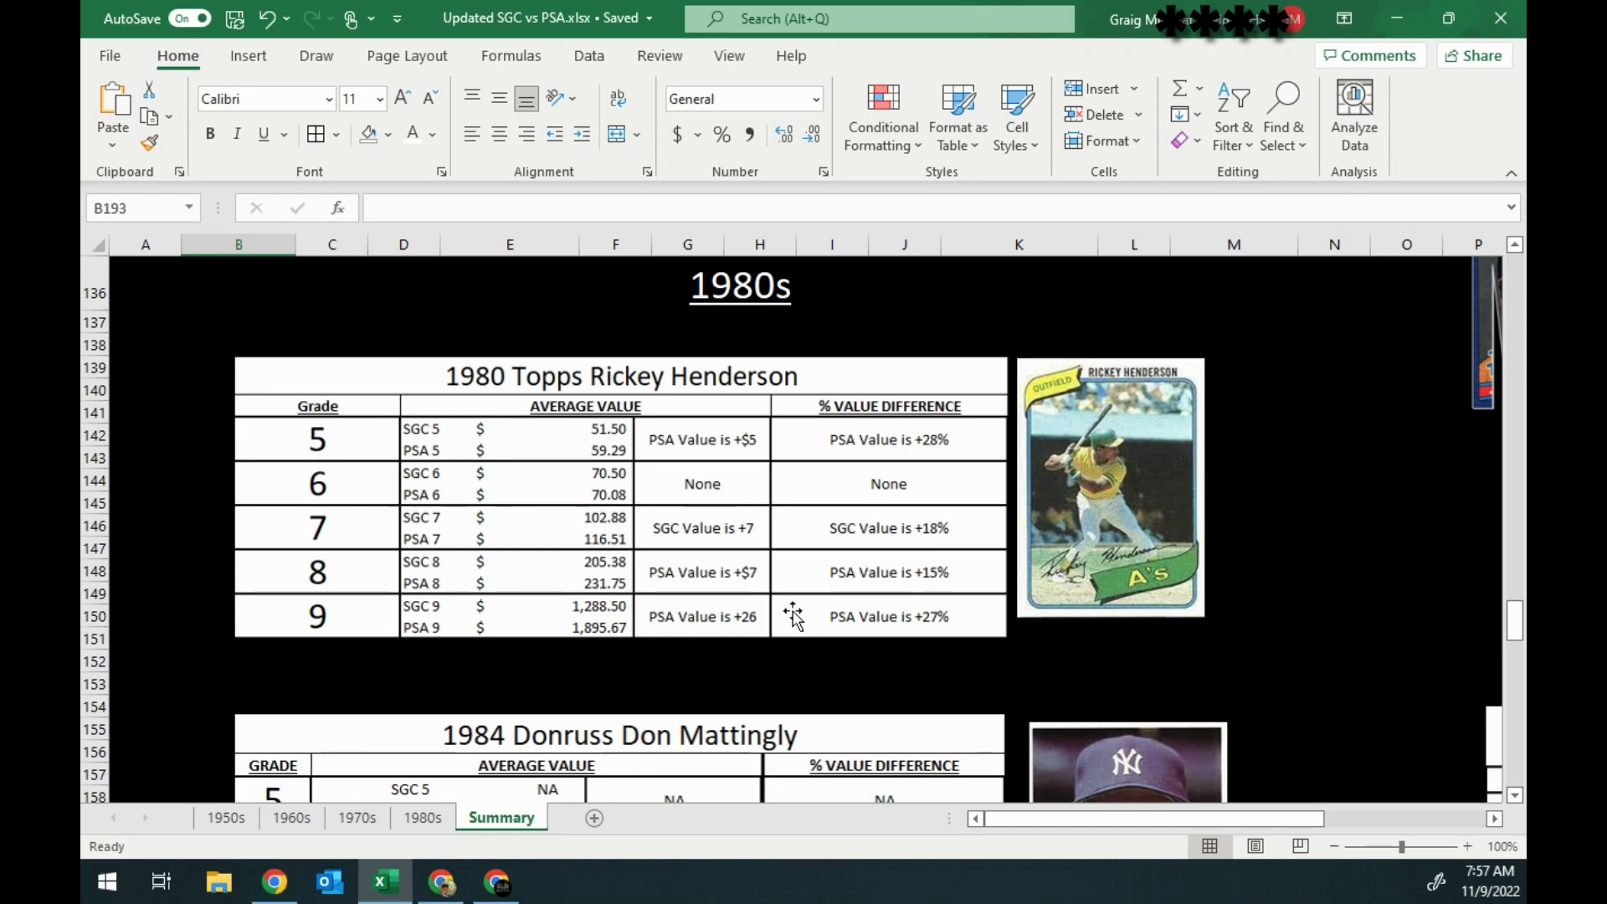
scroll(790, 615, "down", 4)
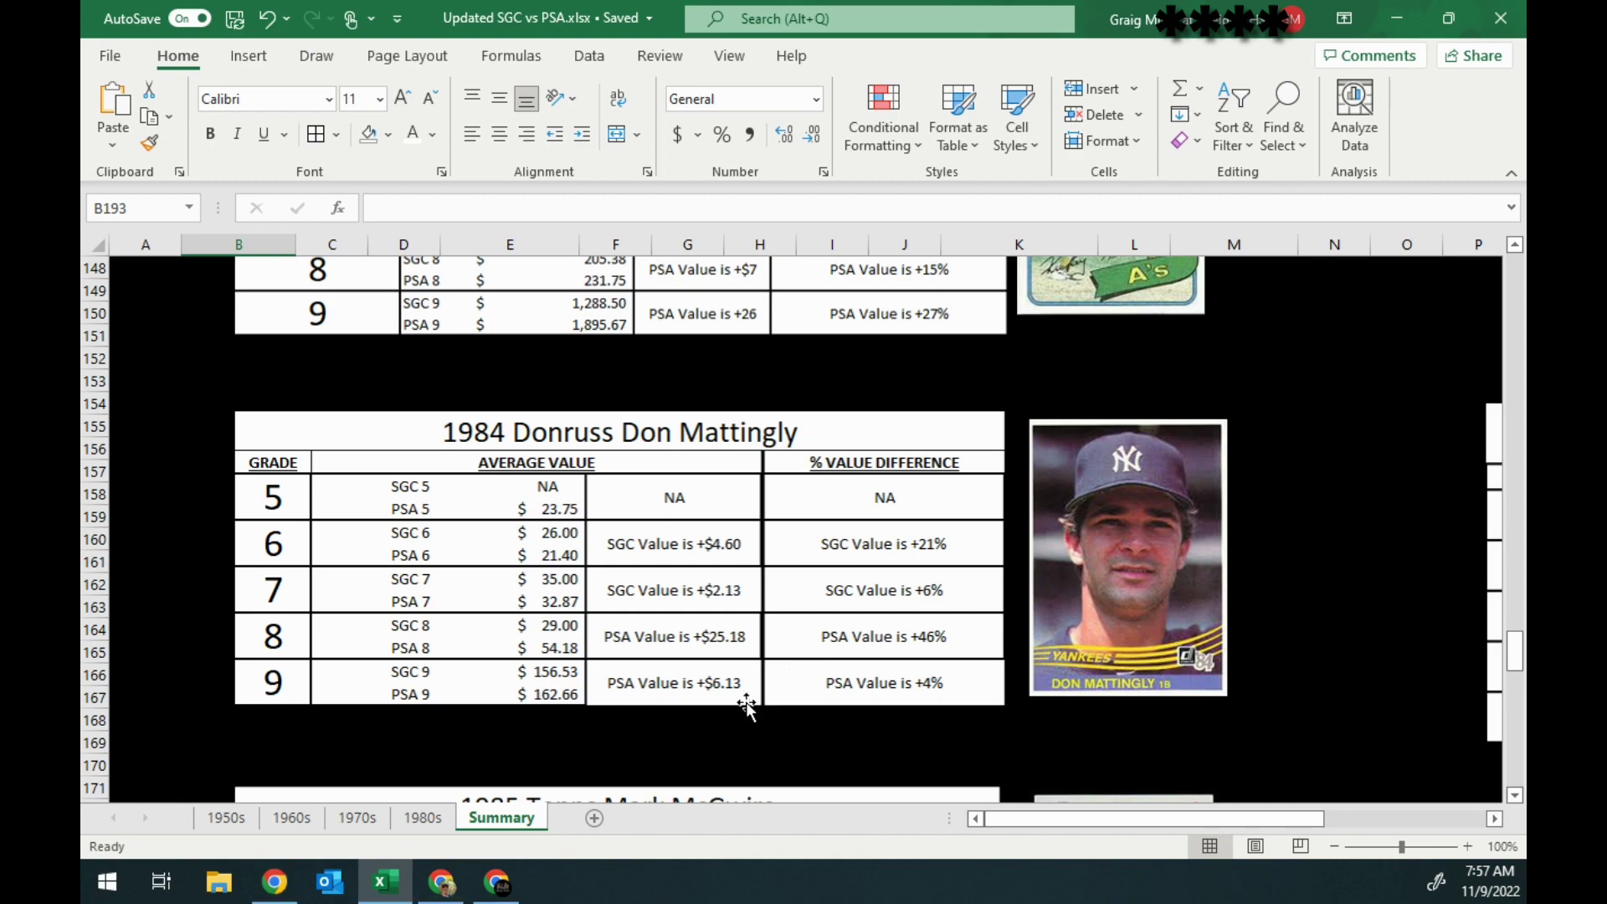
scroll(750, 701, "down", 5)
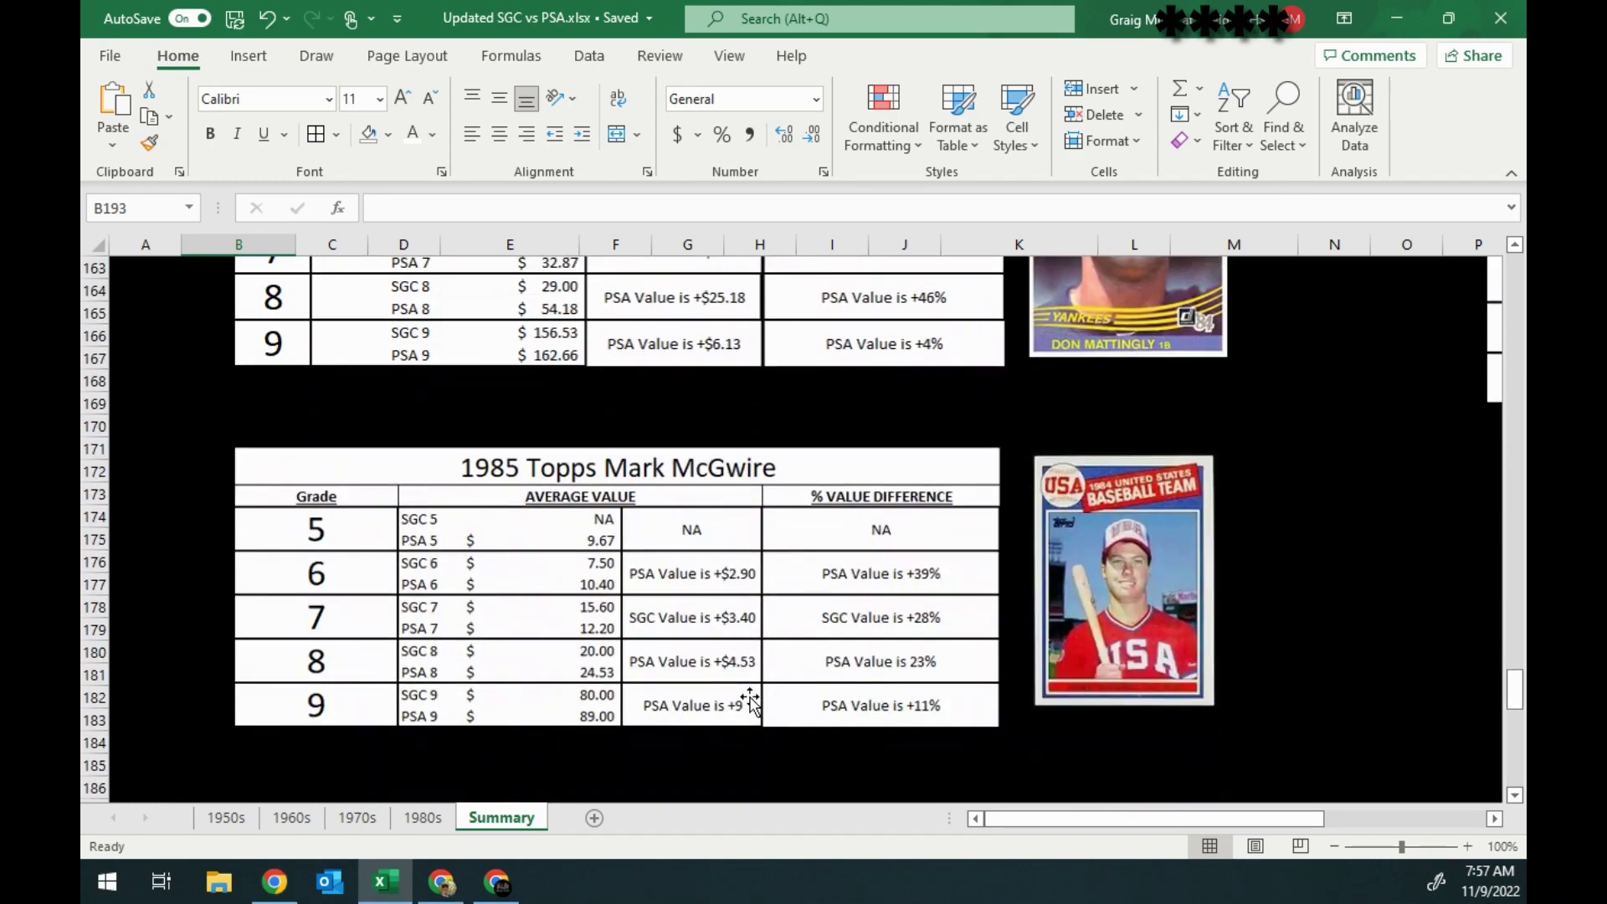
- Look back over the 1970s and 1980s summary tables, from Mike Schmidt to Mark McGwire, comparing SGC and PSA values by grade
scroll(750, 702, "up", 5)
scroll(750, 702, "up", 13)
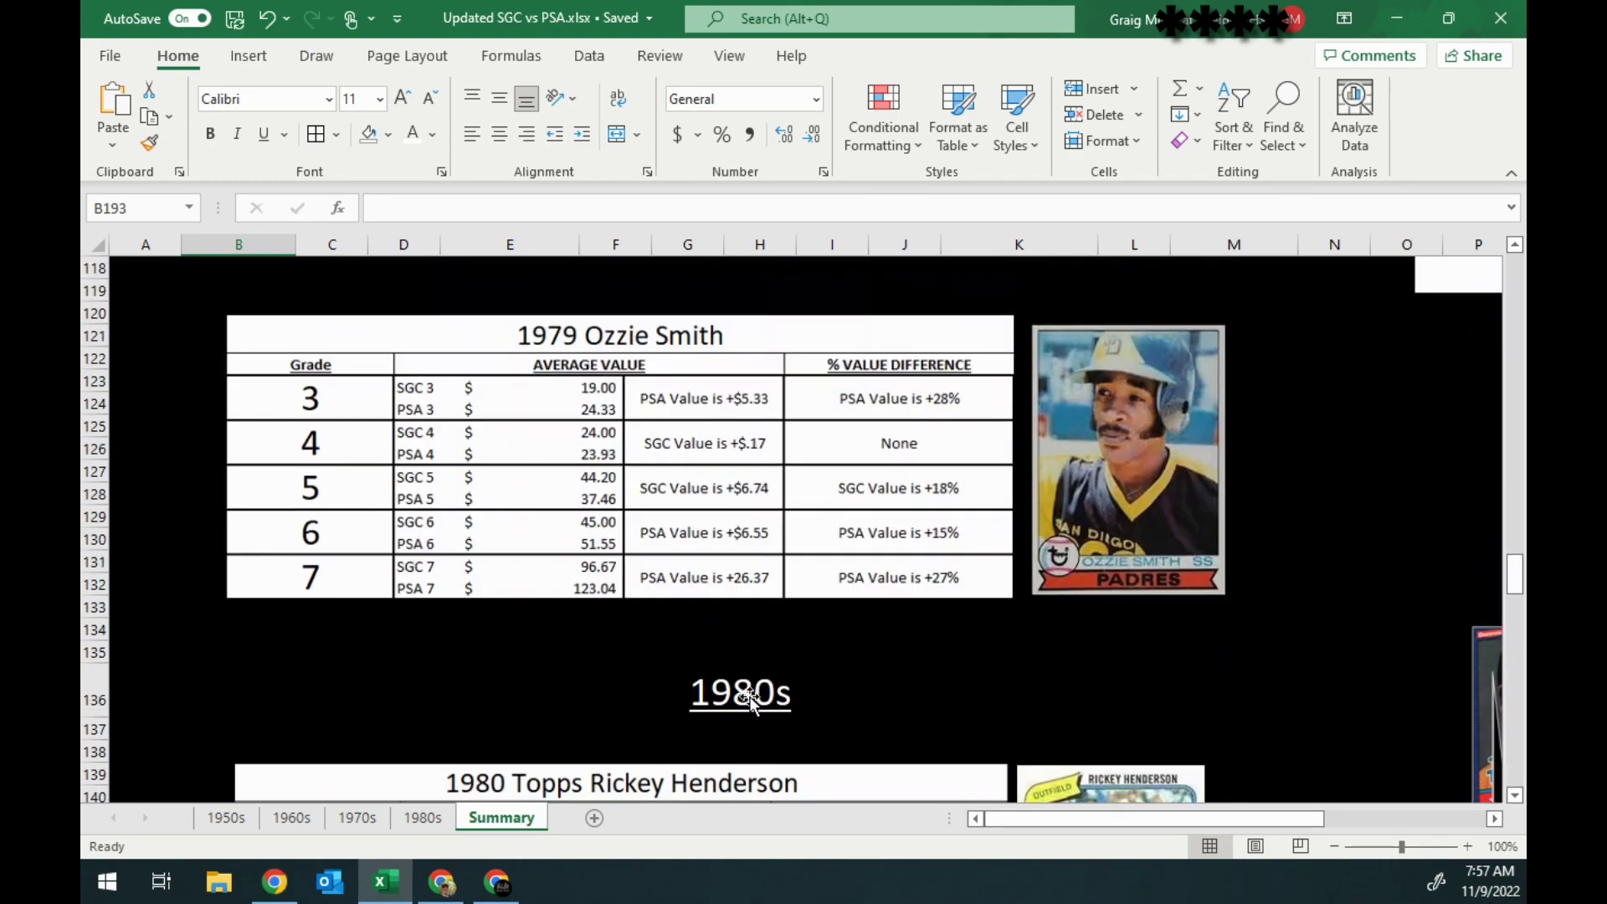
scroll(750, 696, "up", 8)
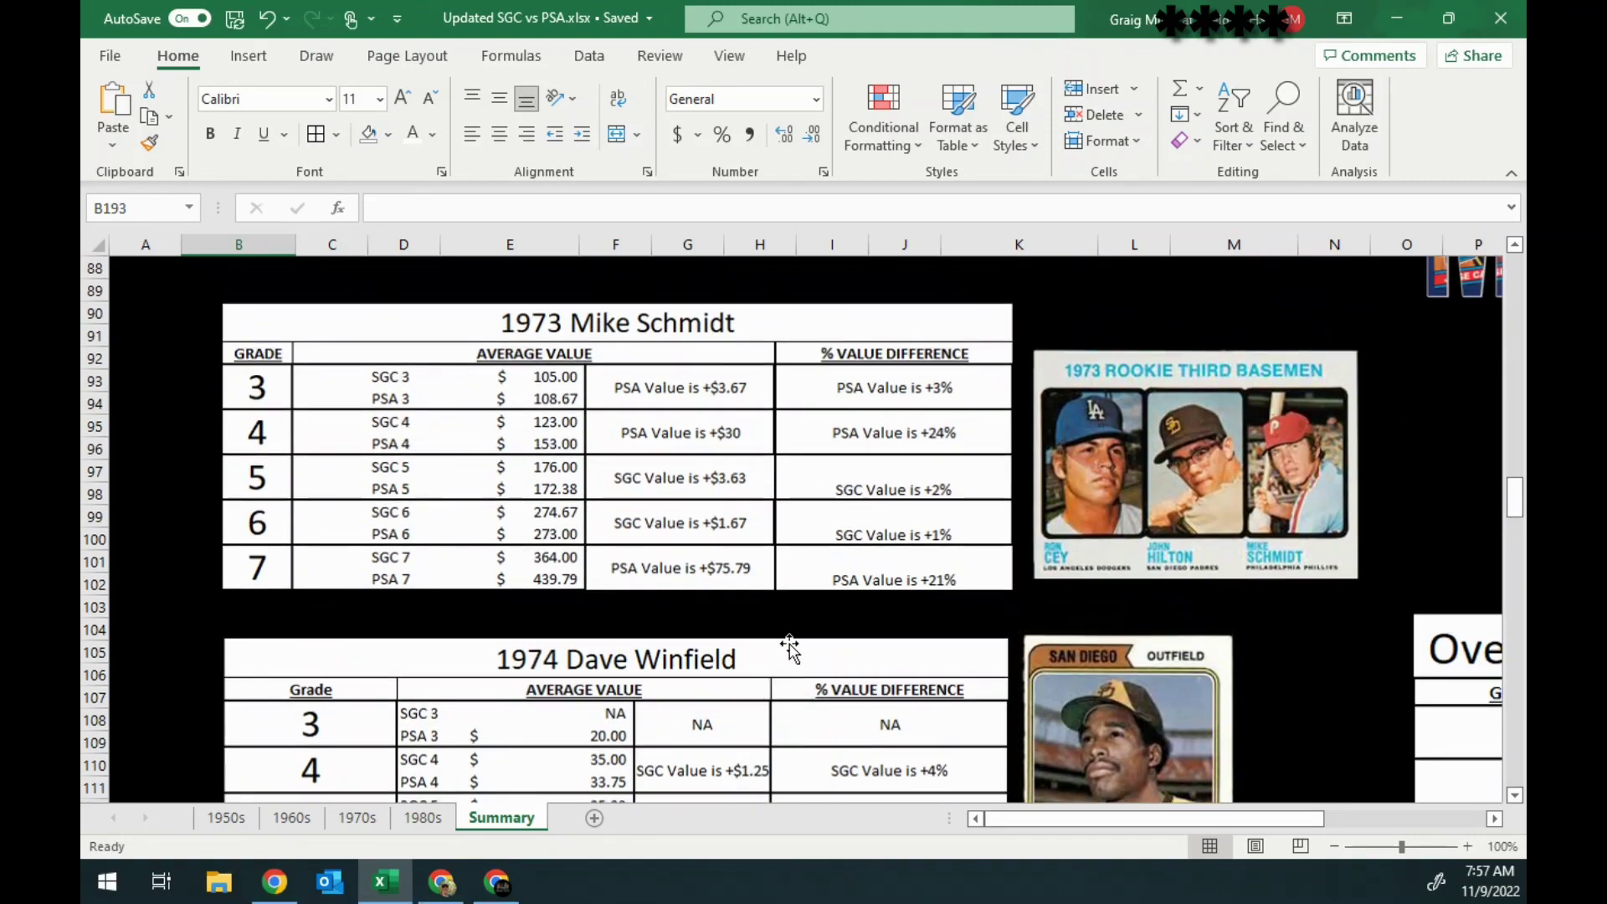
scroll(787, 646, "down", 5)
scroll(791, 643, "down", 11)
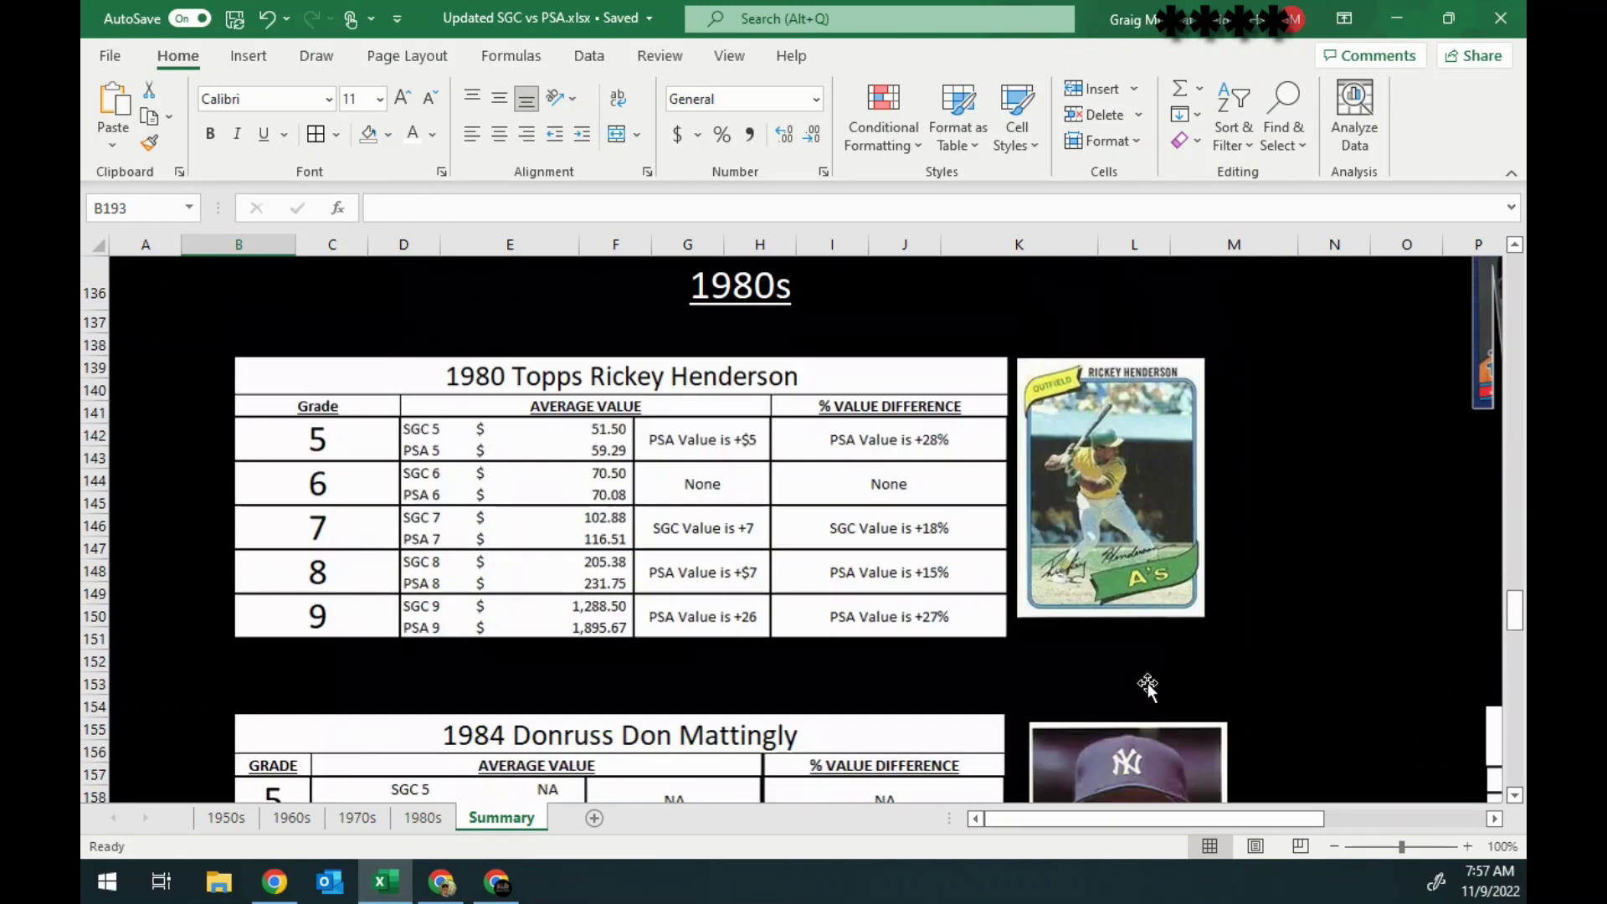
scroll(1075, 603, "up", 6)
scroll(1076, 586, "down", 12)
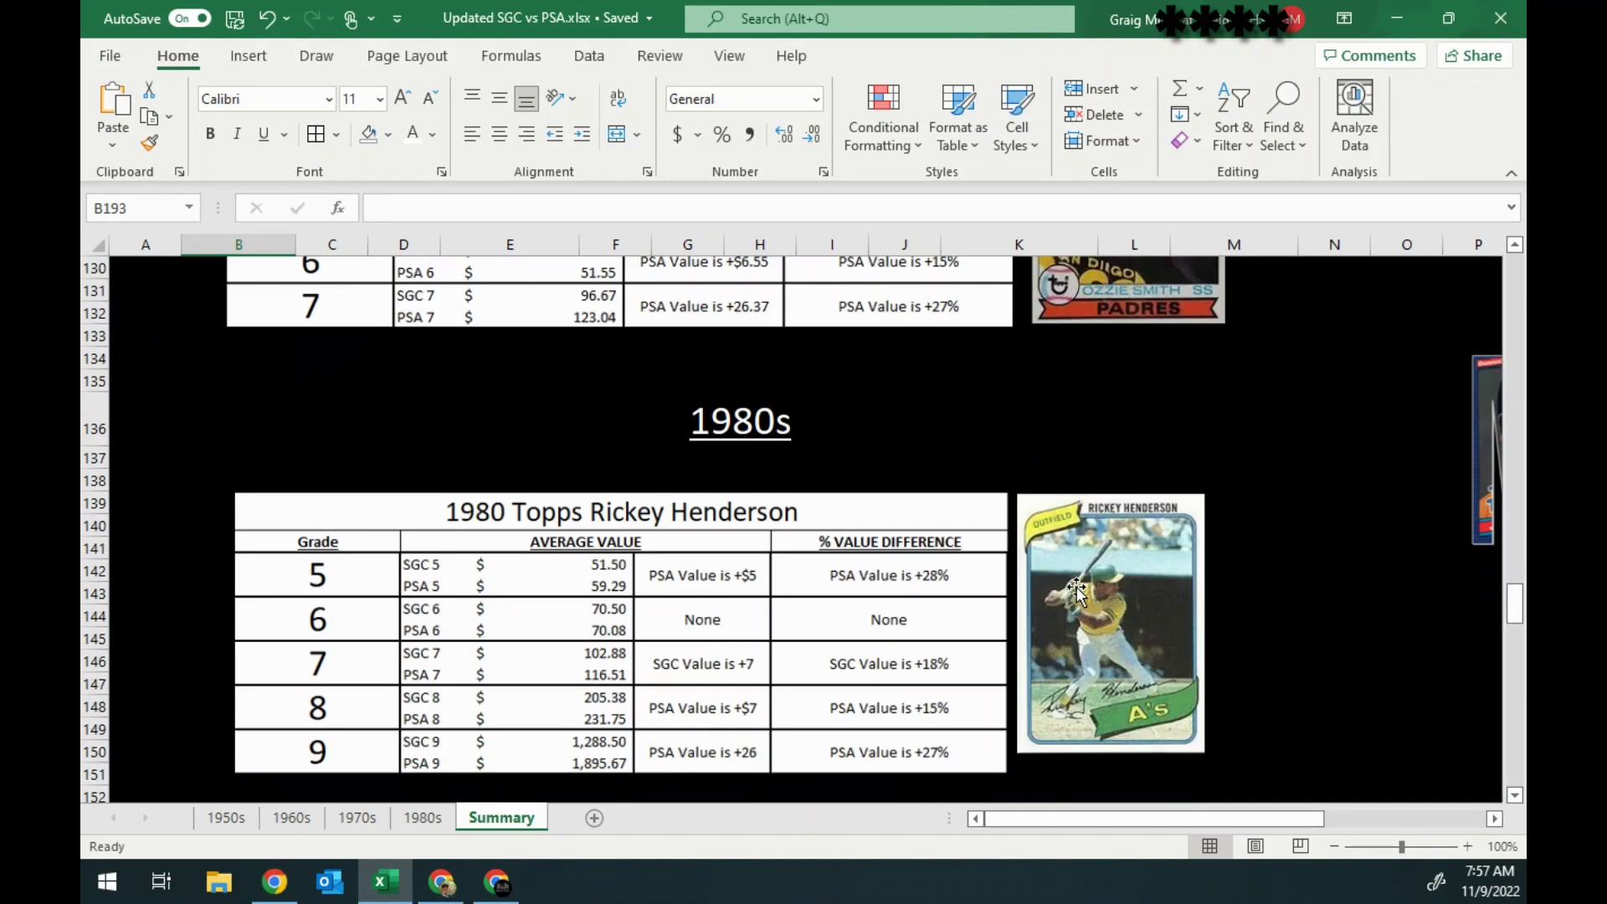
scroll(1077, 590, "down", 3)
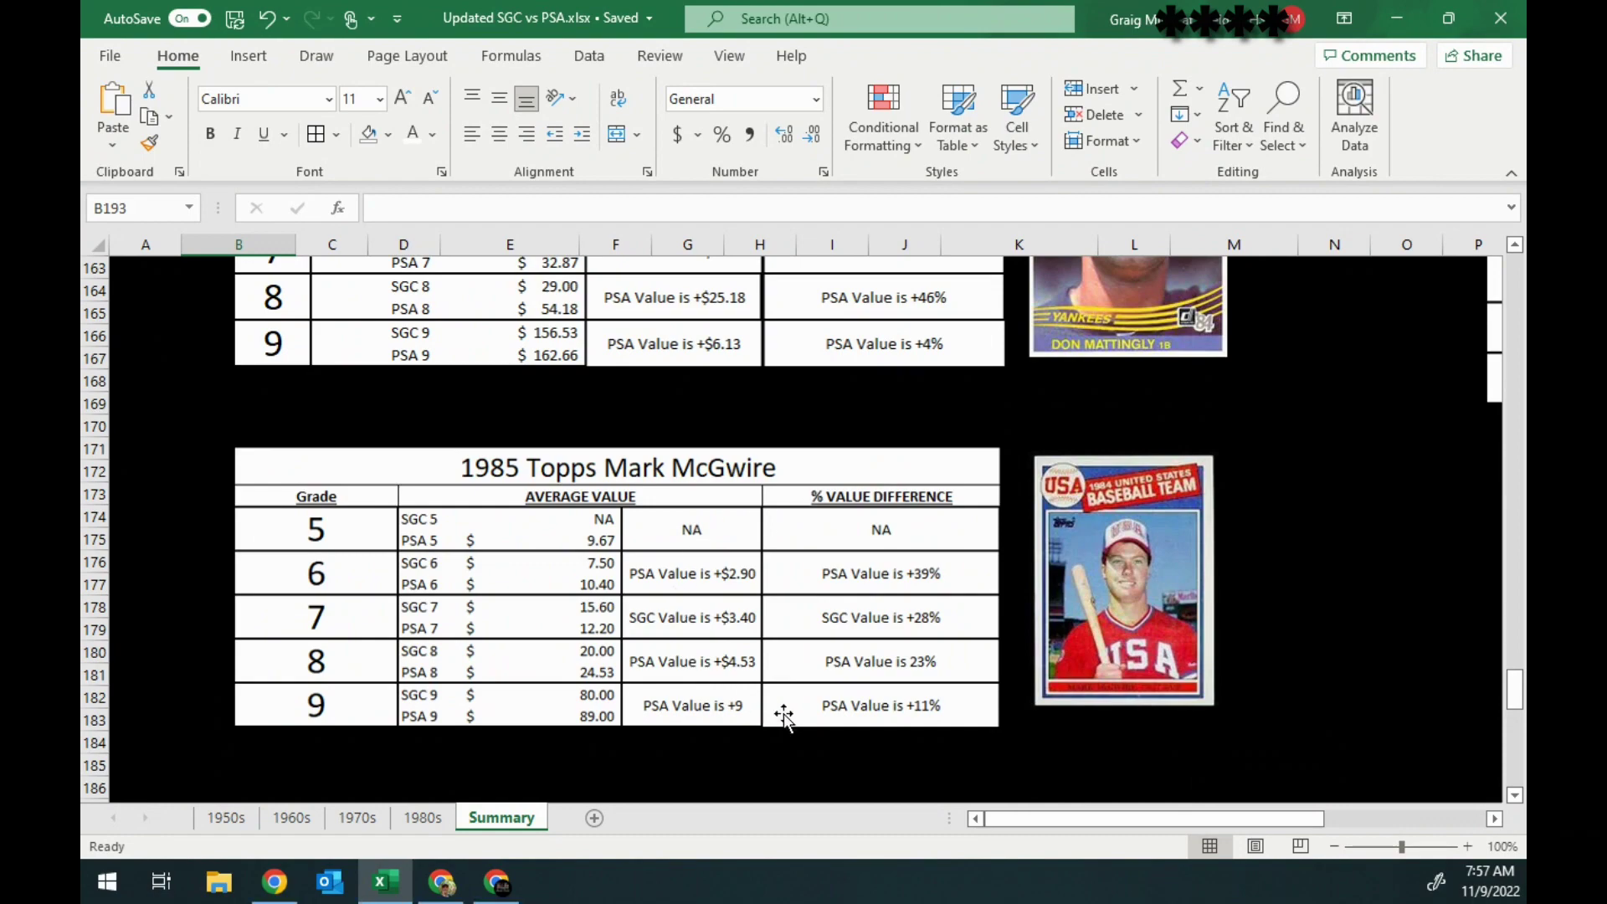
scroll(871, 666, "up", 3)
scroll(870, 666, "up", 6)
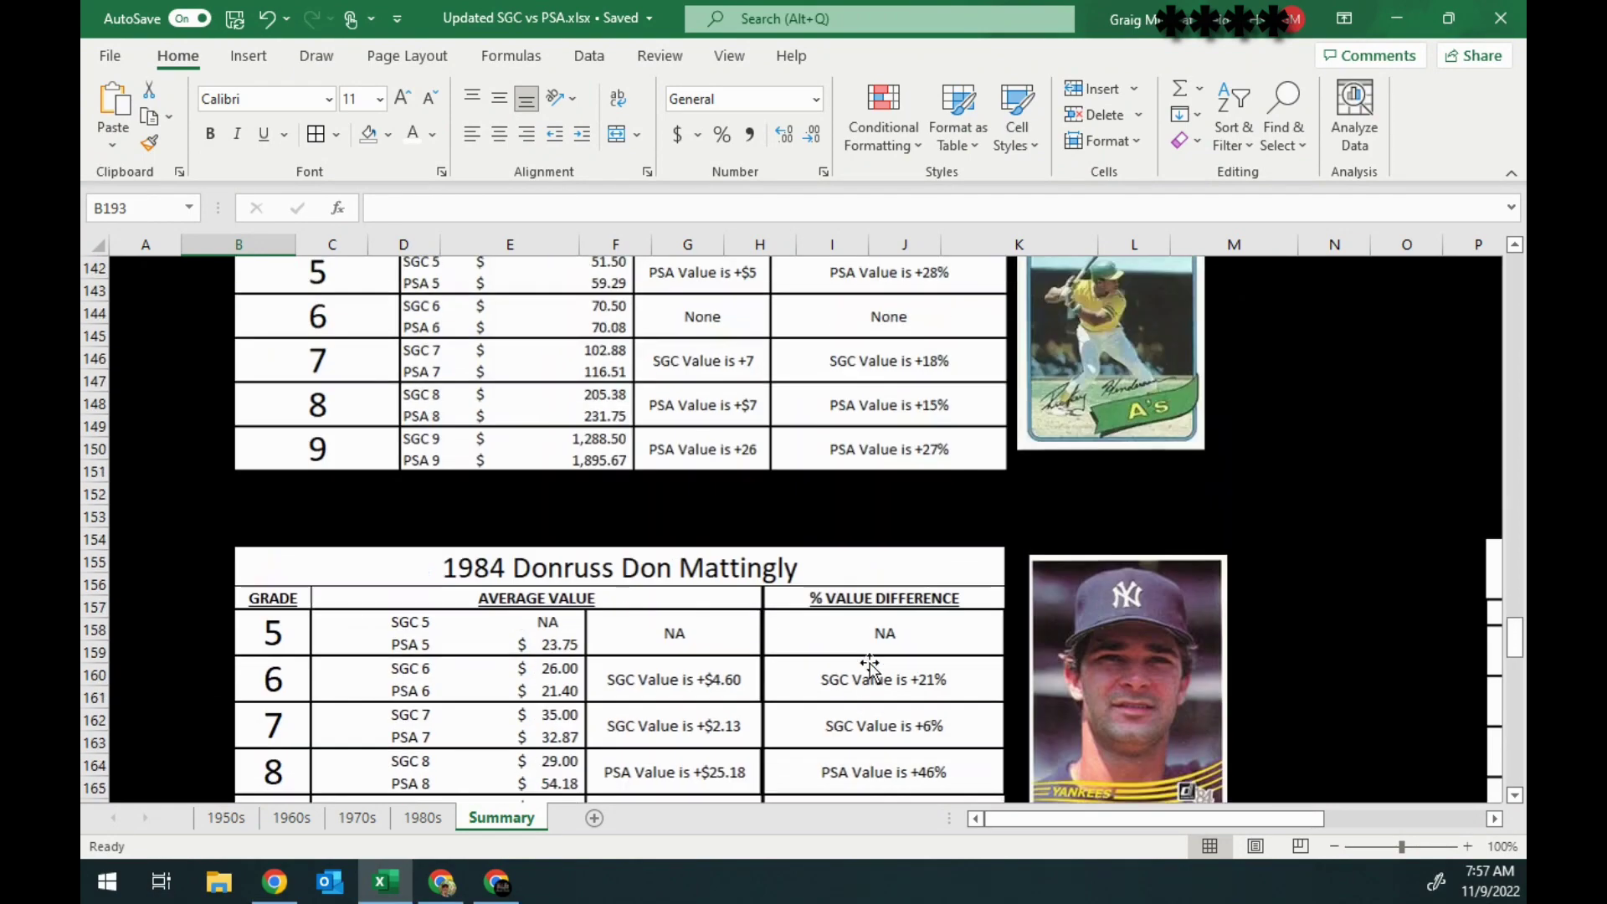
scroll(870, 665, "up", 2)
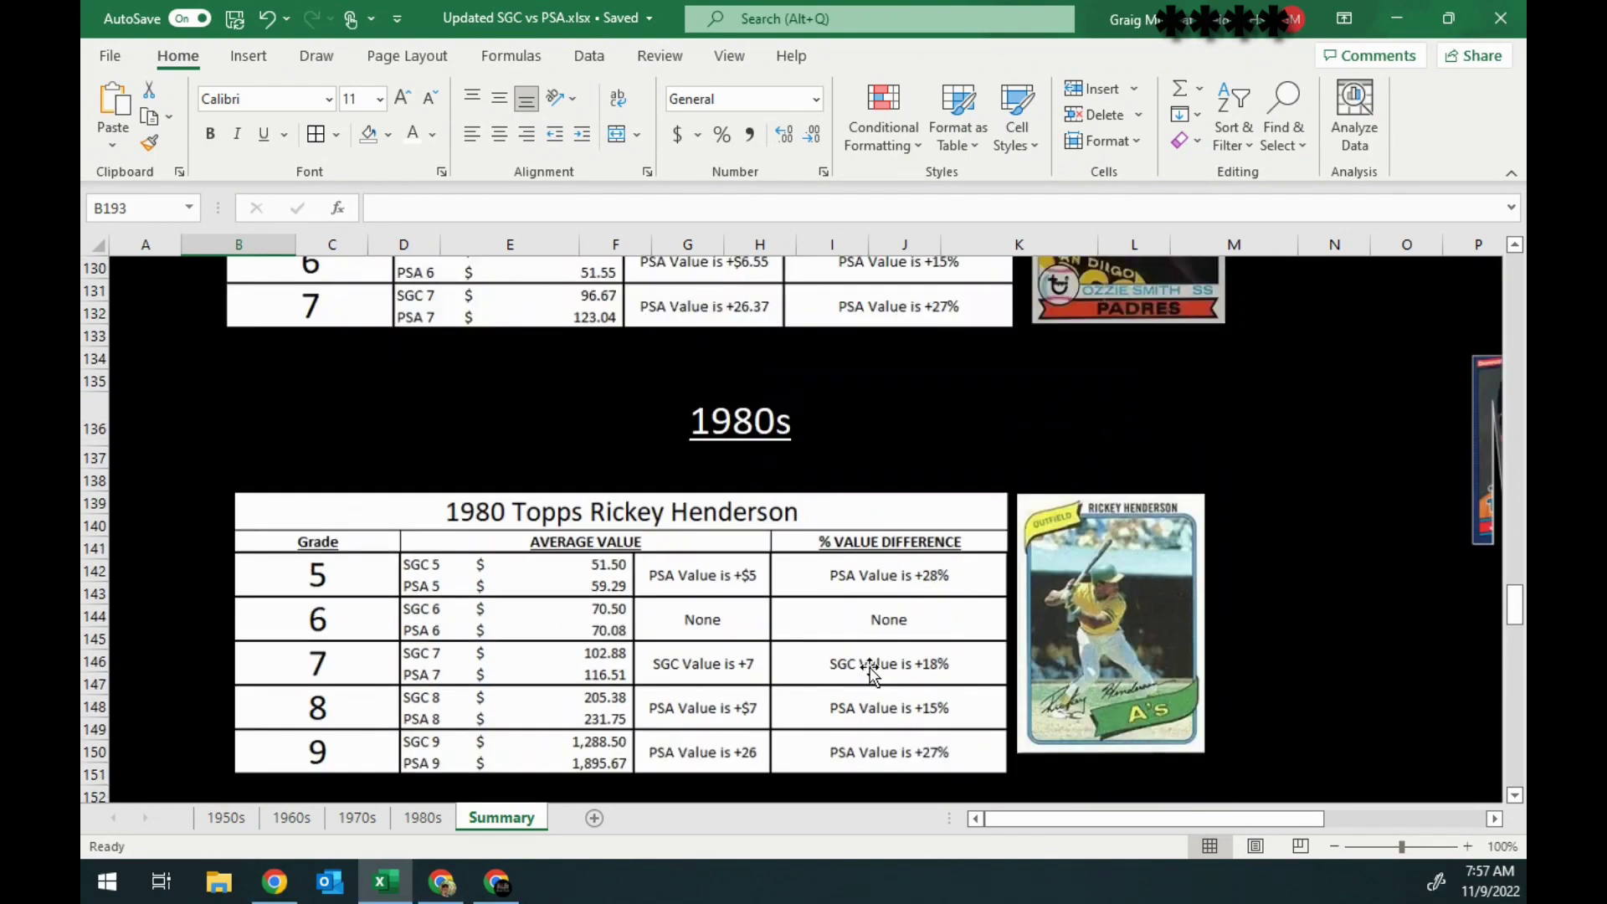
scroll(872, 663, "up", 2)
scroll(880, 656, "up", 2)
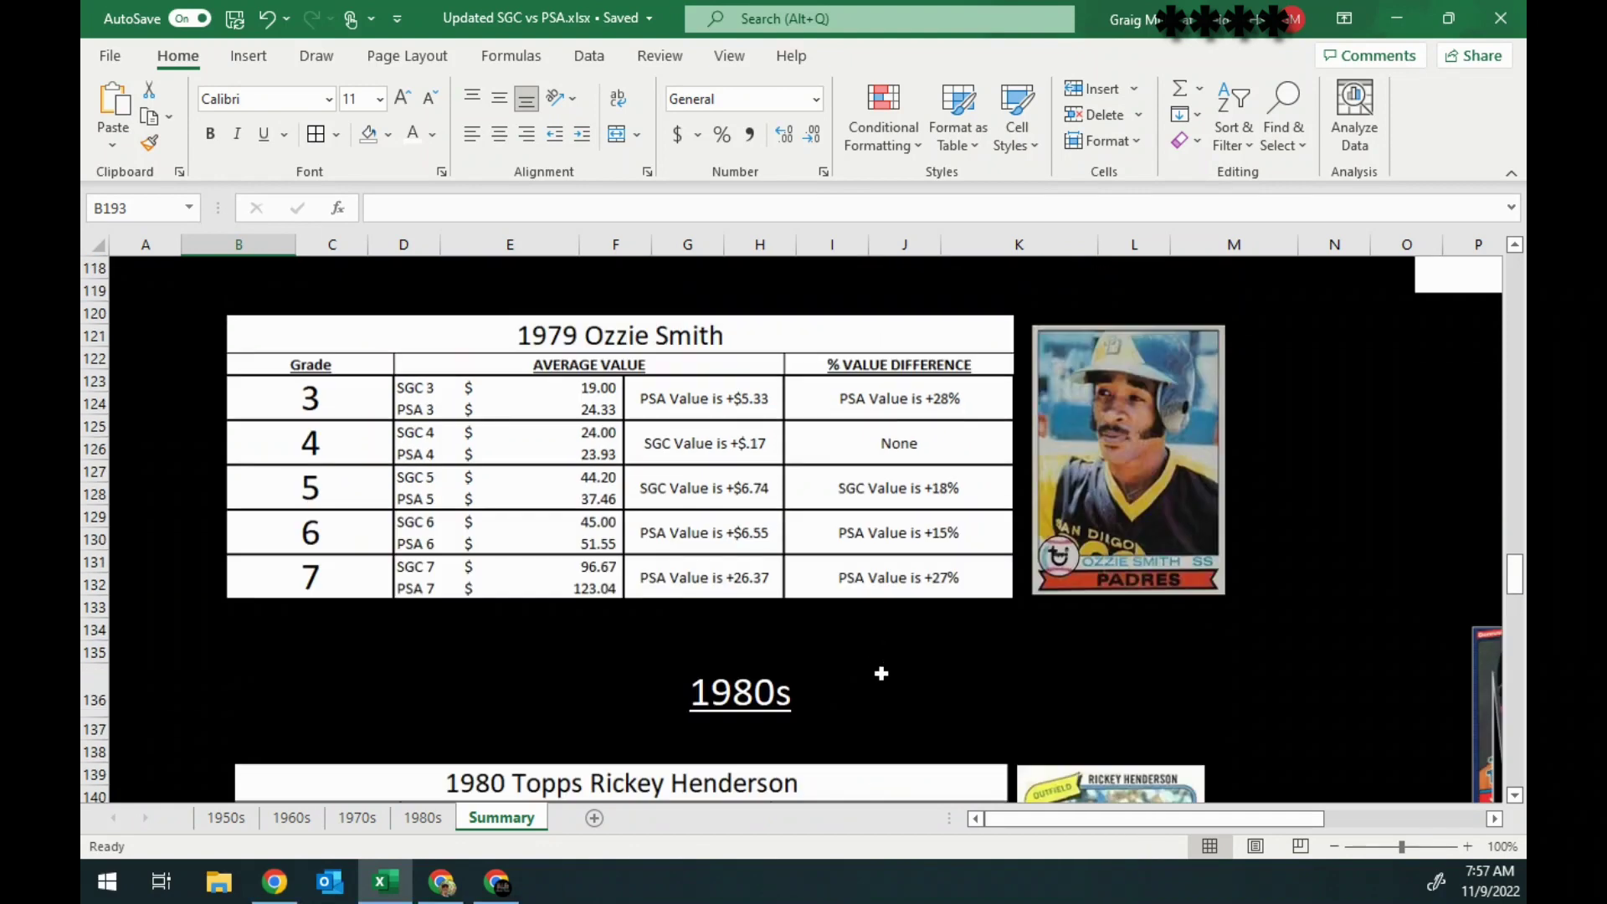